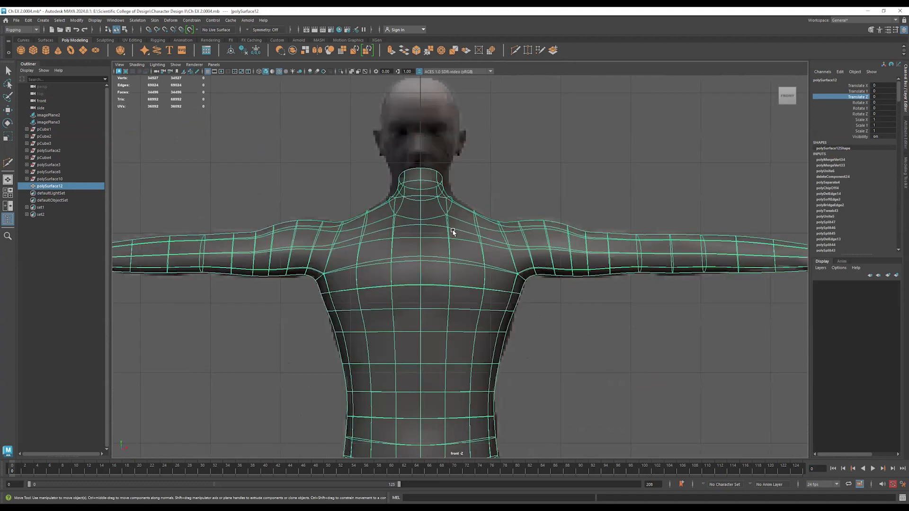
Create a polygon cube and move it up over the reference head, to Translate Y 5.394.
alt+right_drag(454, 275, 164, 117)
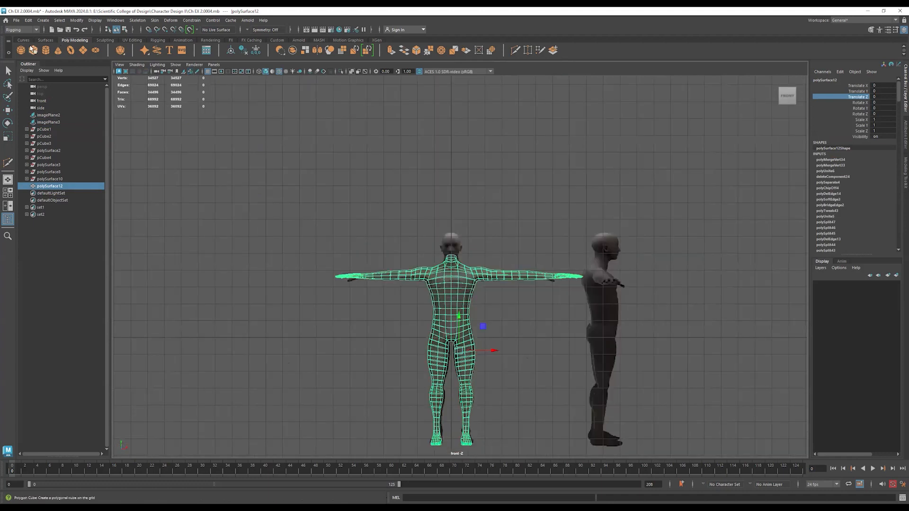
click(452, 339)
key(w)
scroll(626, 341, up, 3)
scroll(440, 385, up, 1)
drag(440, 384, 441, 202)
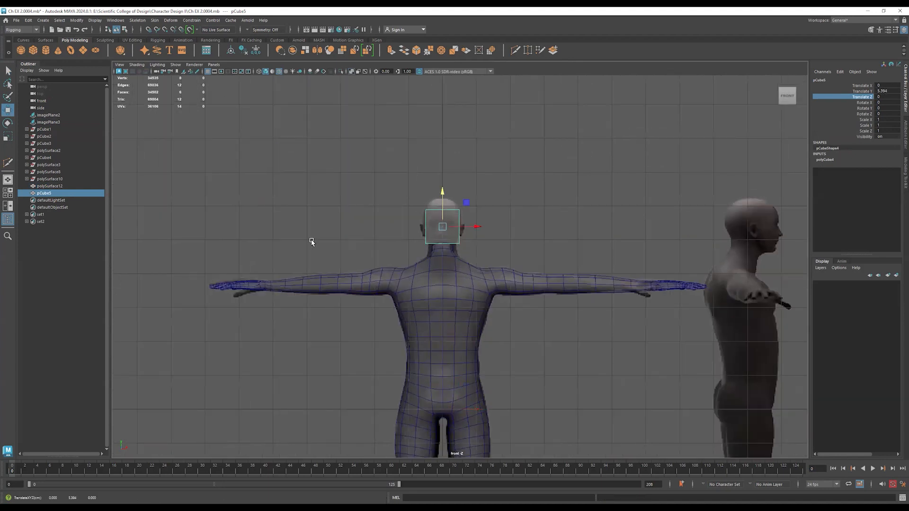
Frame the new cube in the front view and display it in smooth mesh preview.
key(f)
scroll(496, 327, down, 3)
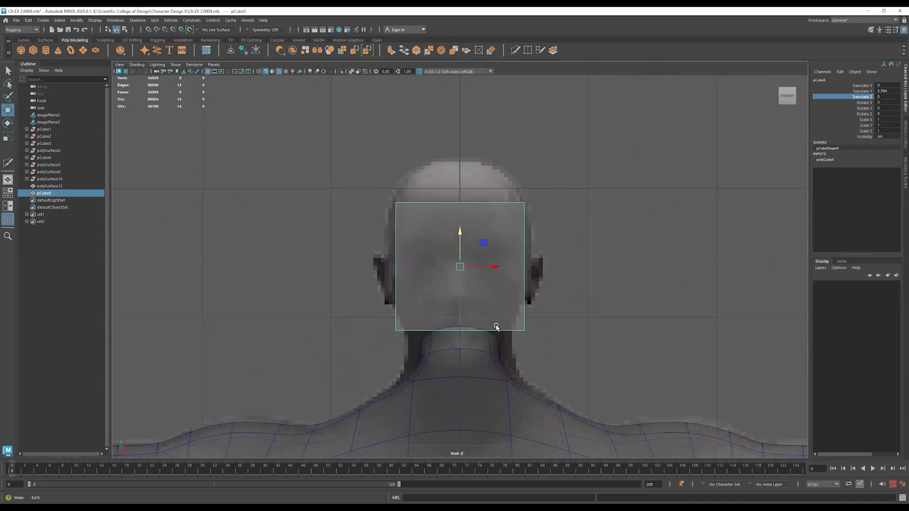
scroll(588, 331, down, 4)
scroll(604, 334, up, 5)
key(3)
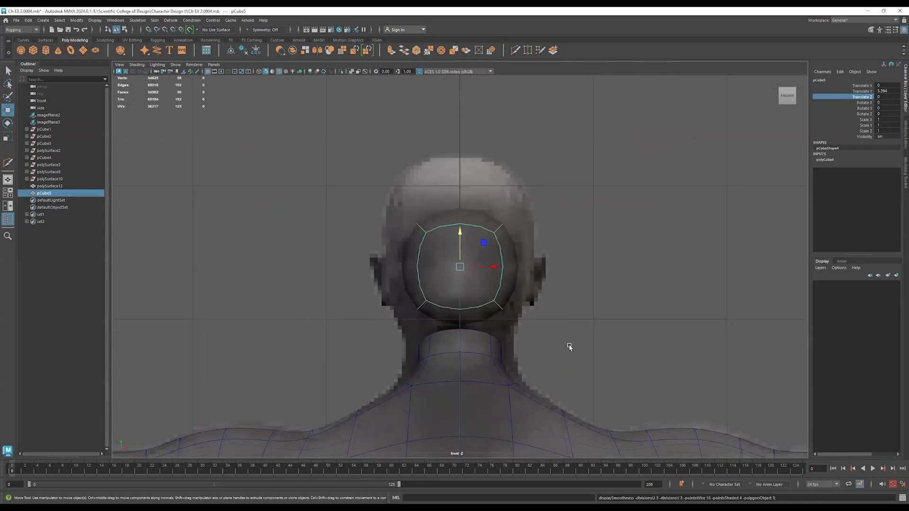
scroll(562, 321, up, 2)
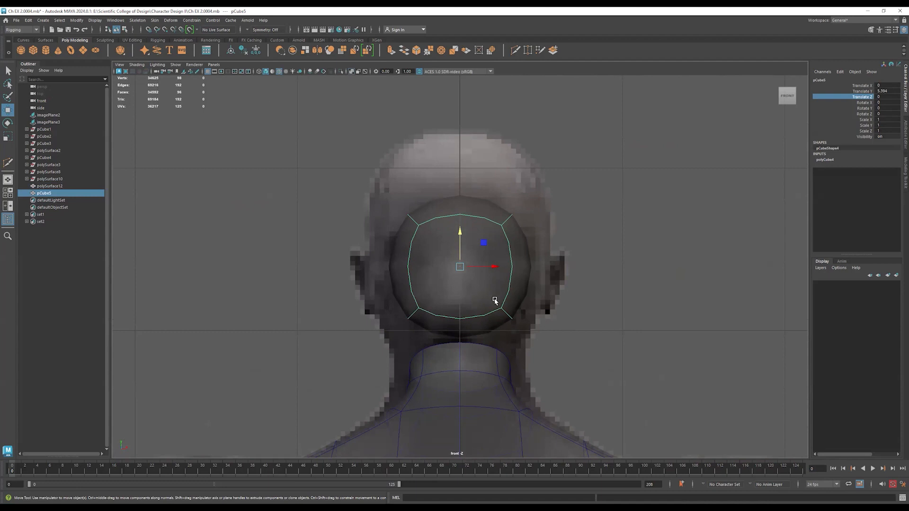
Scale the cube to about 1.322 in X and 1.933 in Y to match the reference head's front outline.
key(r)
mouse_move(493, 267)
mouse_down()
mouse_move(511, 267)
mouse_move(501, 269)
mouse_up()
drag(460, 235, 459, 207)
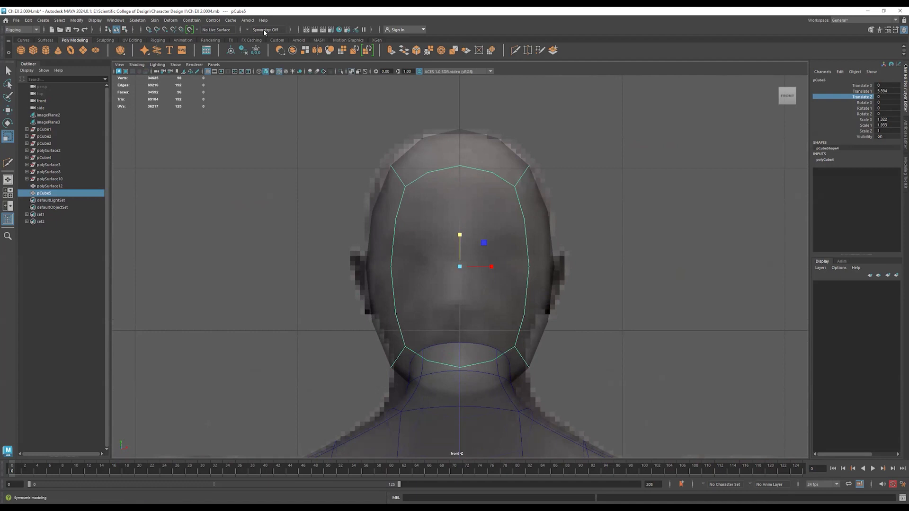
Set symmetry to Object X and move the cube's upper corner vertices slightly outward to fit the front head outline.
click(249, 29)
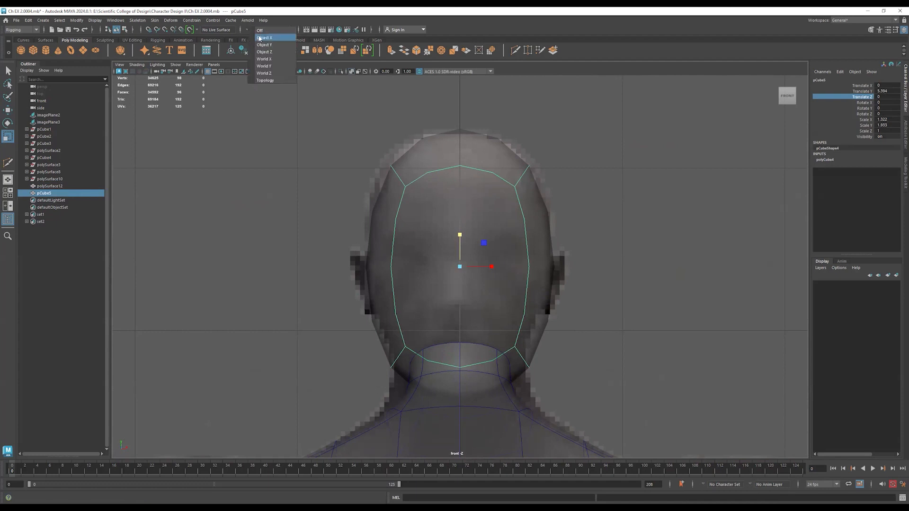
click(260, 38)
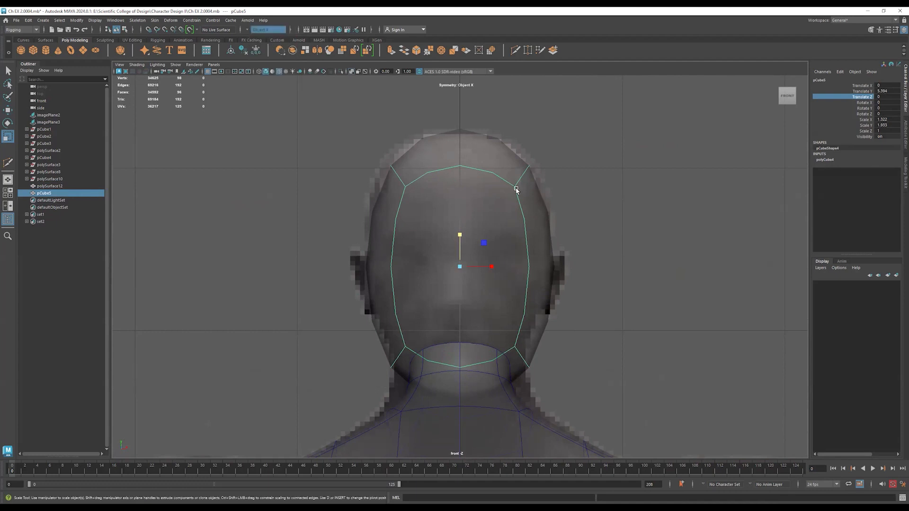
key(F8)
key(w)
mouse_move(565, 95)
mouse_down()
mouse_move(569, 84)
mouse_move(611, 101)
mouse_move(574, 91)
mouse_up()
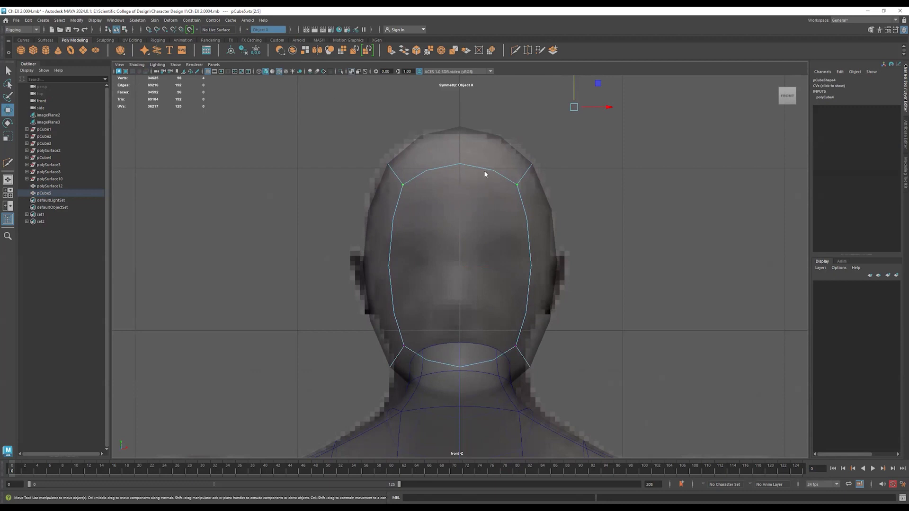
key(F8)
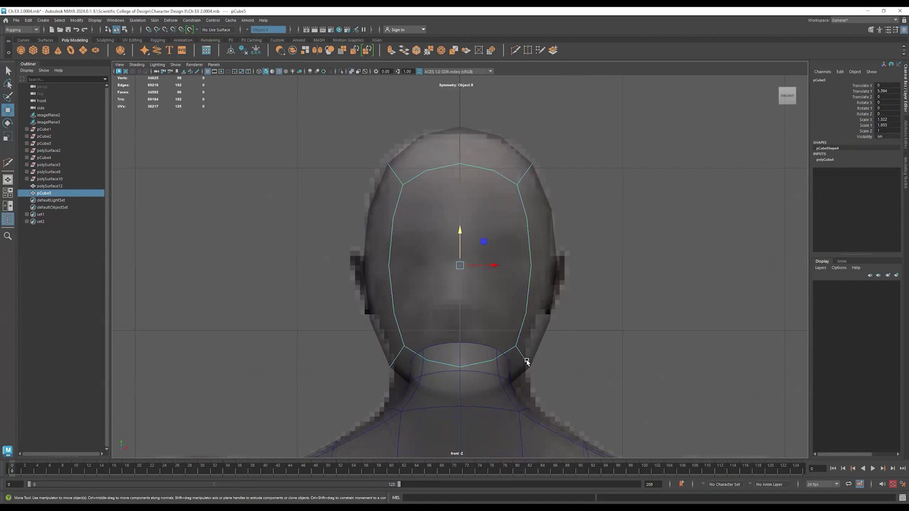
In the side view, move the cube's upper rear vertices back toward the back of the reference head.
key(space)
key(space)
alt+right_drag(440, 333, 847, 360)
alt+middle_drag(570, 324, 562, 457)
alt+right_drag(327, 355, 539, 334)
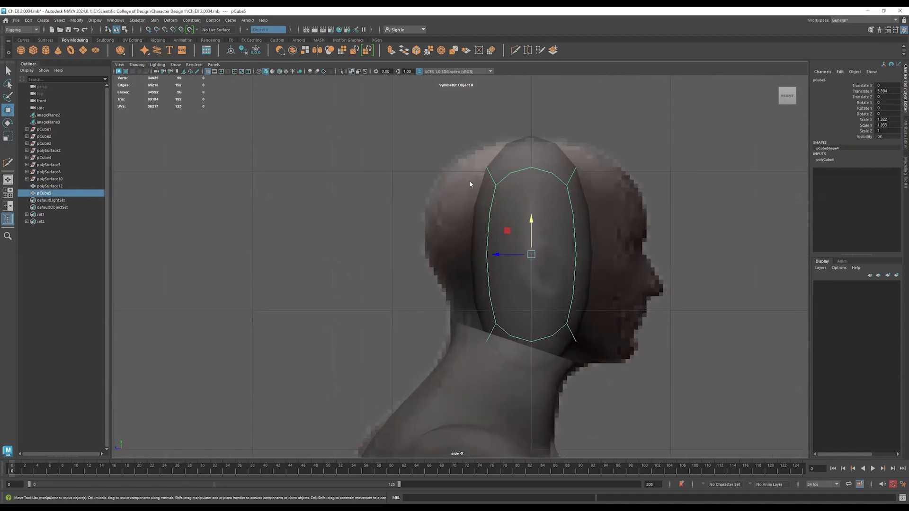
drag(470, 181, 507, 200)
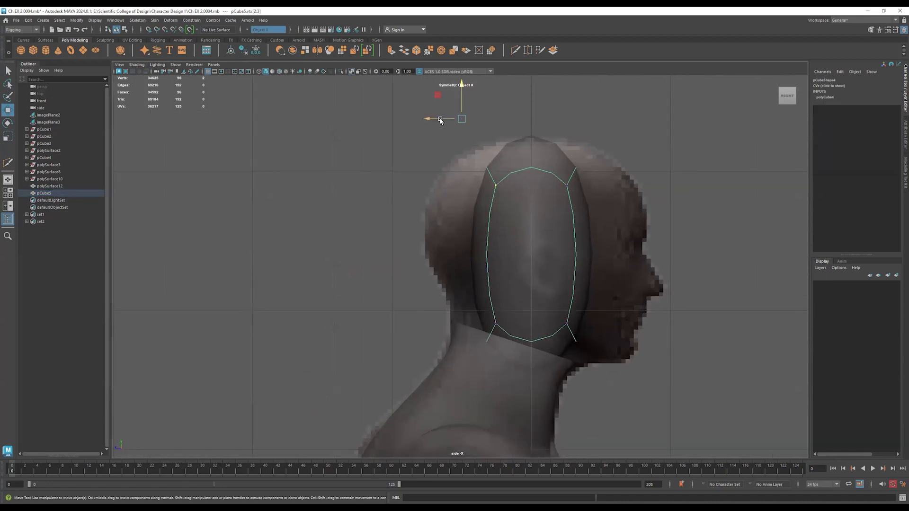
drag(440, 120, 367, 125)
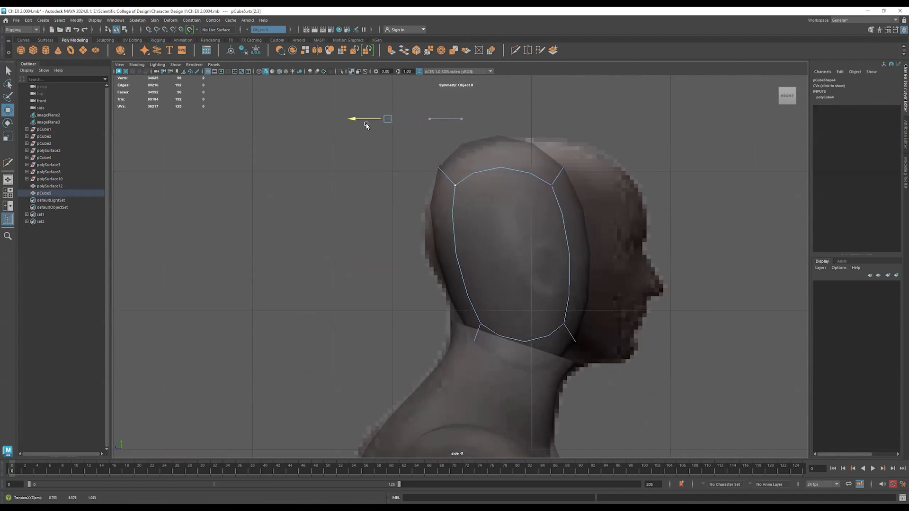
Move the upper front vertices forward to the forehead and refine the upper rear vertices against the side reference.
drag(647, 132, 526, 217)
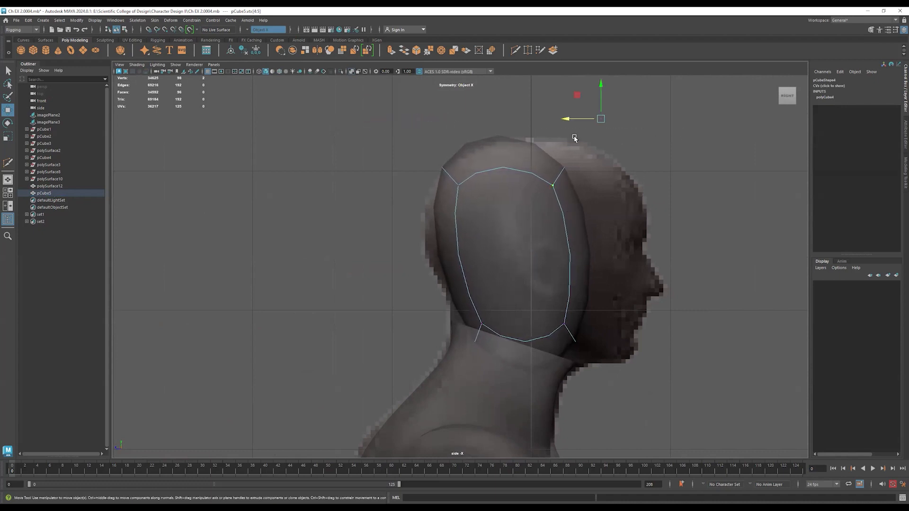
drag(572, 126, 677, 132)
drag(406, 151, 506, 209)
drag(370, 120, 344, 123)
drag(702, 122, 584, 217)
drag(692, 120, 686, 120)
Fit the lower vertices to the chin and nape, and pull the upper front vertices back onto the forehead outline.
drag(669, 311, 634, 386)
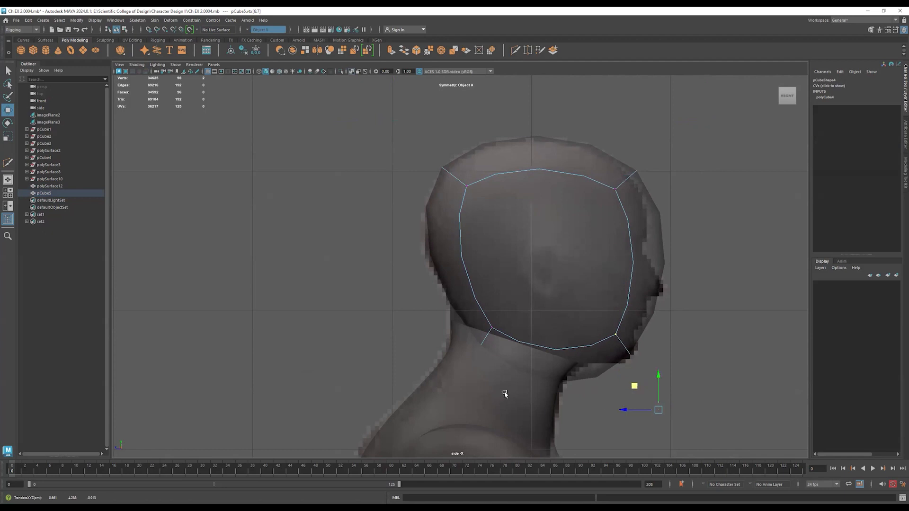
drag(519, 307, 466, 340)
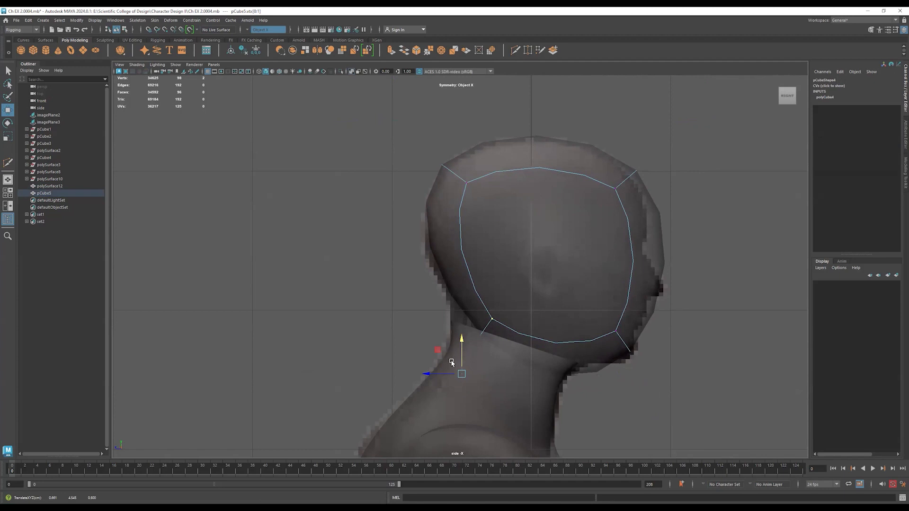
drag(434, 375, 420, 374)
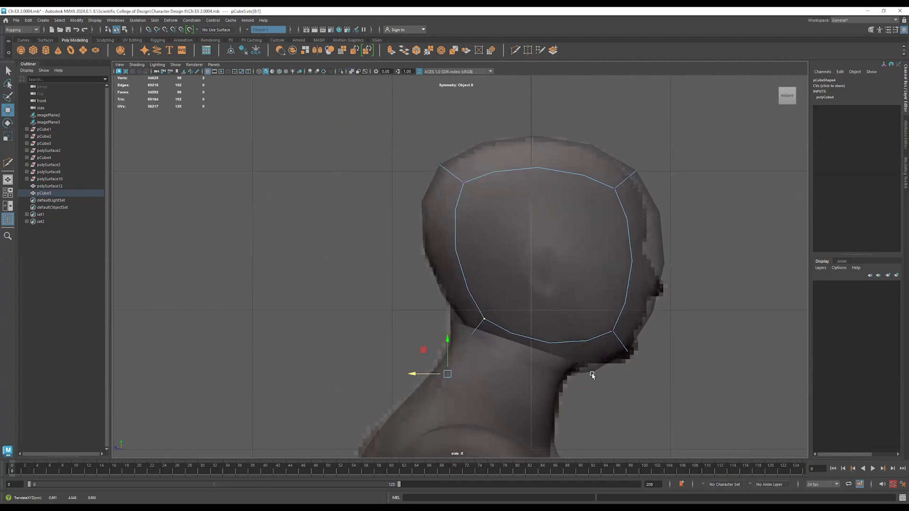
drag(676, 156, 568, 204)
drag(683, 119, 653, 112)
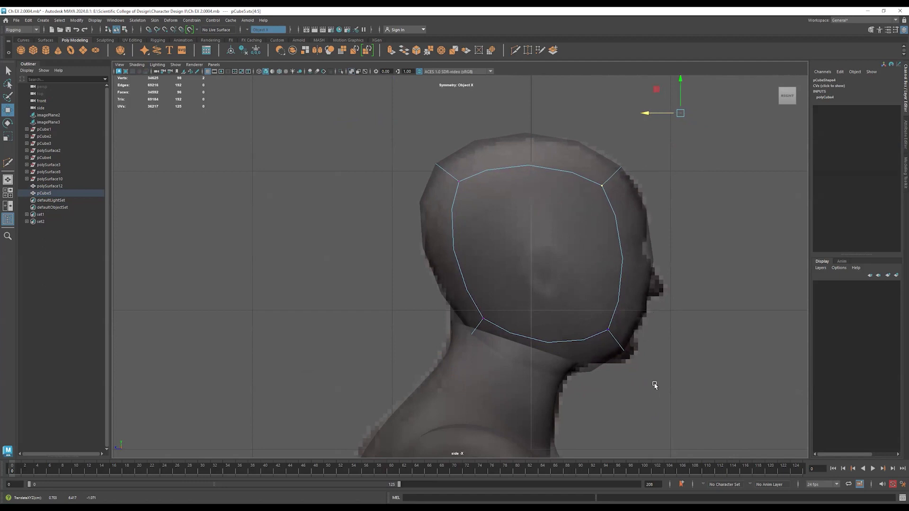
Raise all the bottom vertices of the head, and lower the front bottom pair to the chin.
drag(661, 392, 396, 319)
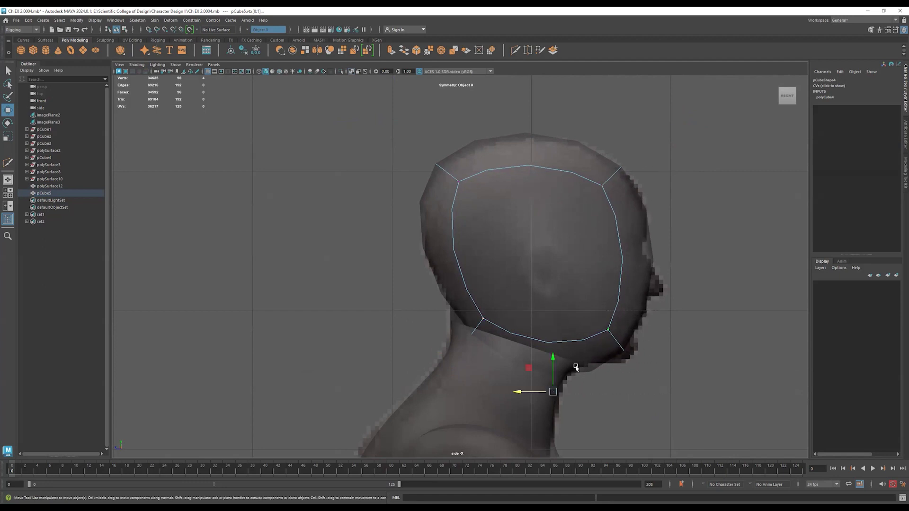
drag(558, 358, 554, 342)
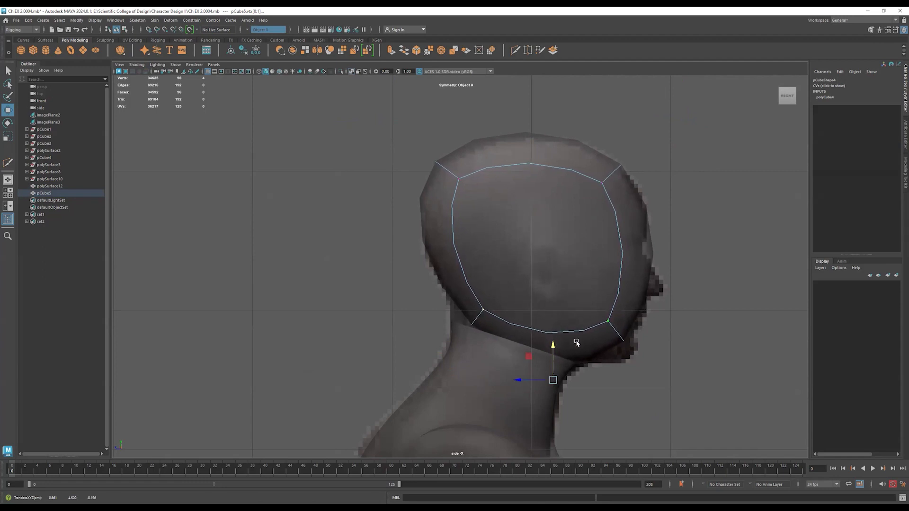
drag(664, 302, 587, 370)
drag(661, 364, 661, 385)
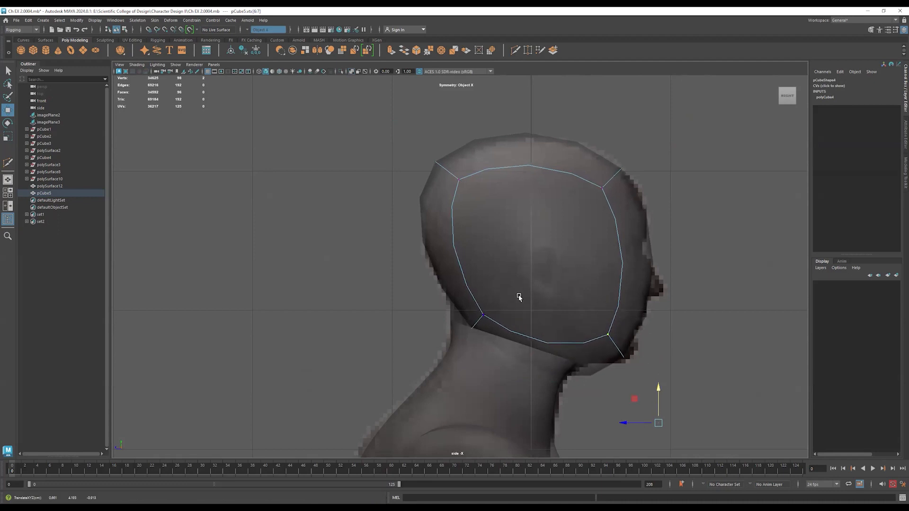
Examine the head shape and its fit on the body from several angles in the perspective view.
key(space)
key(space)
alt+drag(407, 339, 528, 350)
alt+right_drag(736, 335, 602, 335)
alt+drag(603, 335, 497, 303)
alt+right_drag(497, 302, 716, 305)
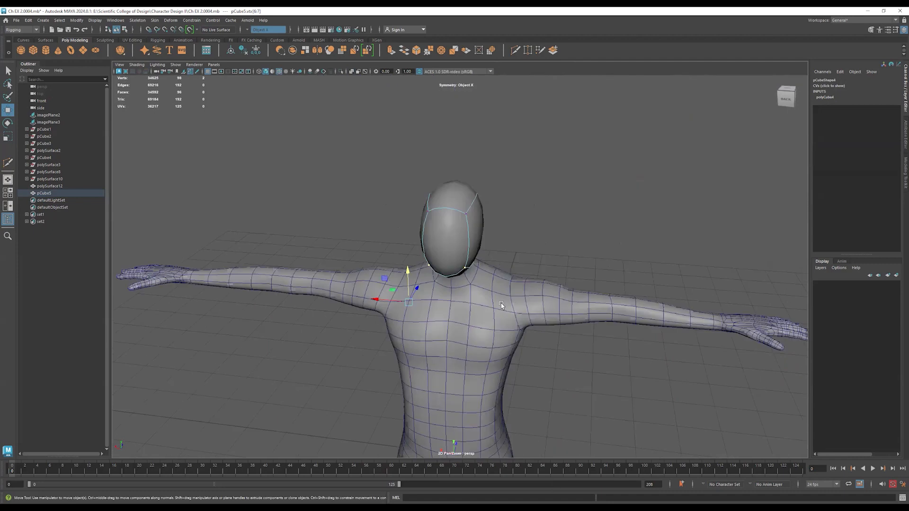
alt+drag(497, 305, 371, 305)
alt+drag(466, 342, 458, 256)
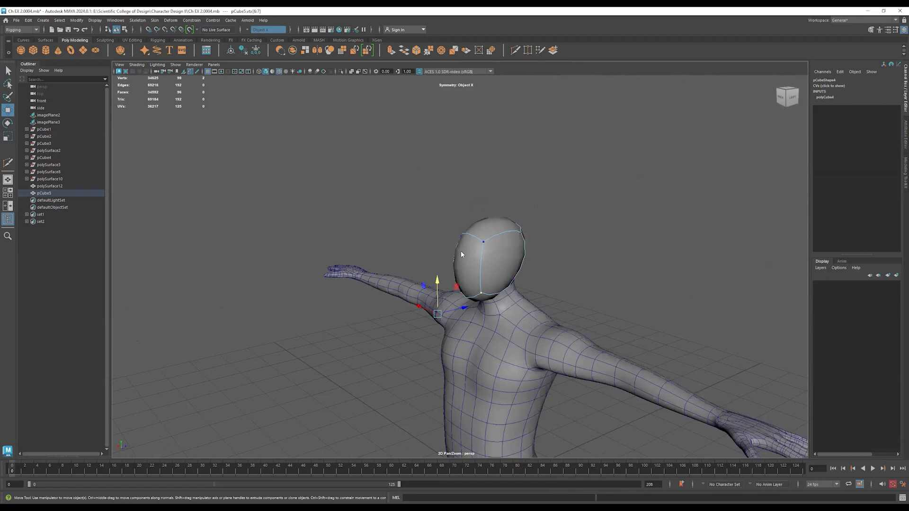
Return to object mode, hide the body mesh and select the head cube.
right_drag(461, 251, 492, 227)
alt+drag(474, 345, 497, 394)
alt+middle_drag(581, 343, 490, 298)
scroll(632, 403, up, 5)
click(466, 350)
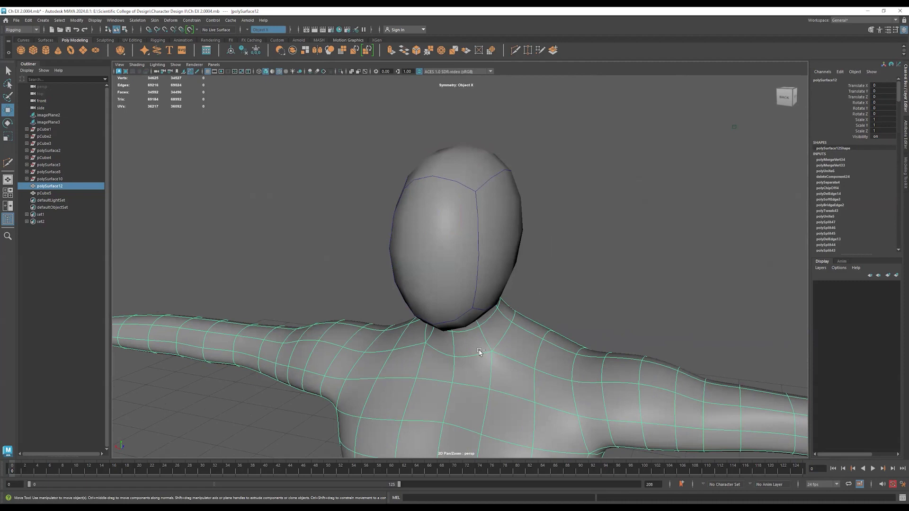
key(ctrl+h)
click(463, 250)
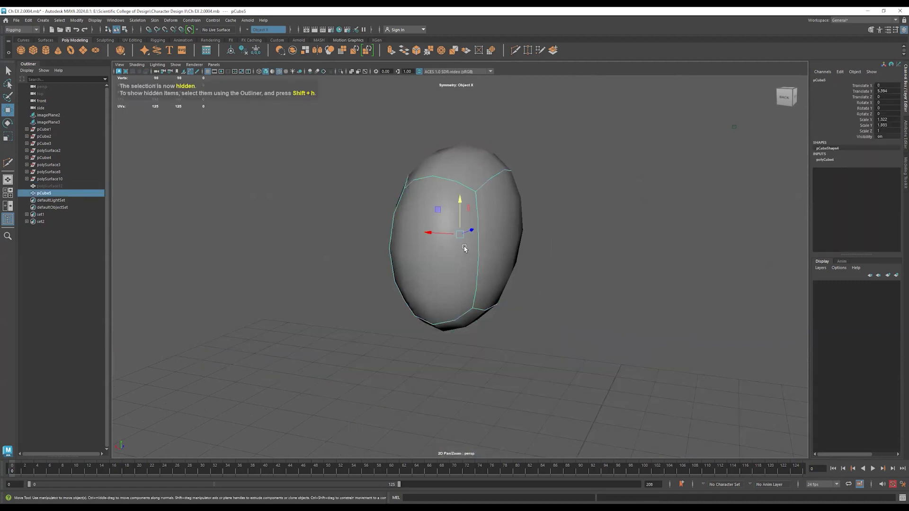
Apply Smooth to the head cube with 1 division and turn off its smooth mesh preview.
alt+drag(453, 238, 389, 209)
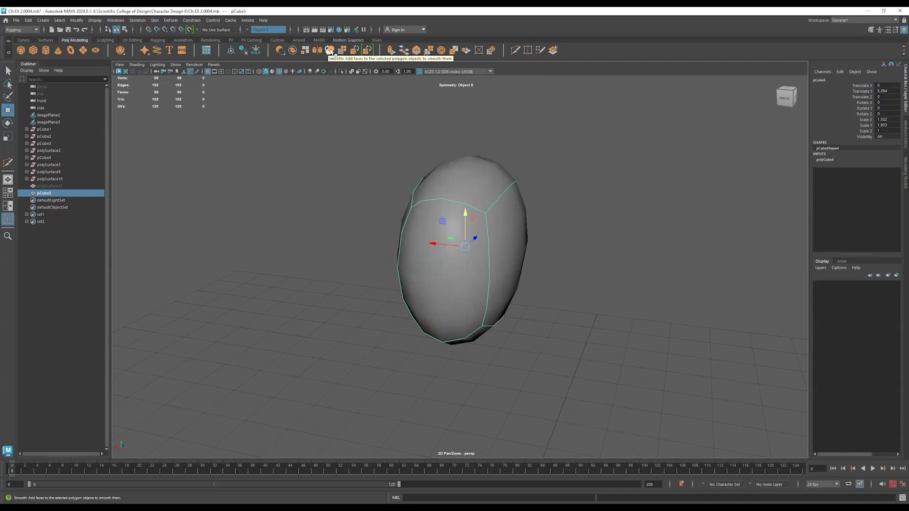
alt+drag(441, 380, 388, 348)
alt+drag(482, 340, 385, 341)
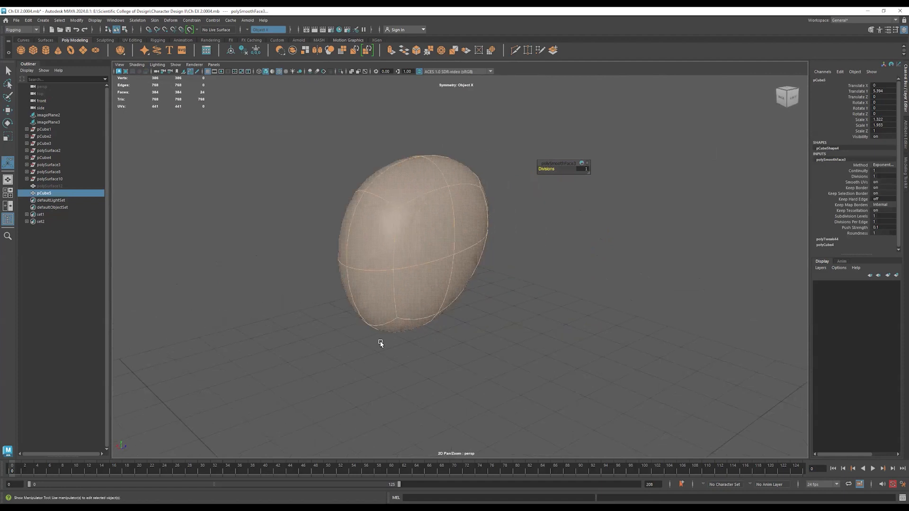
key(1)
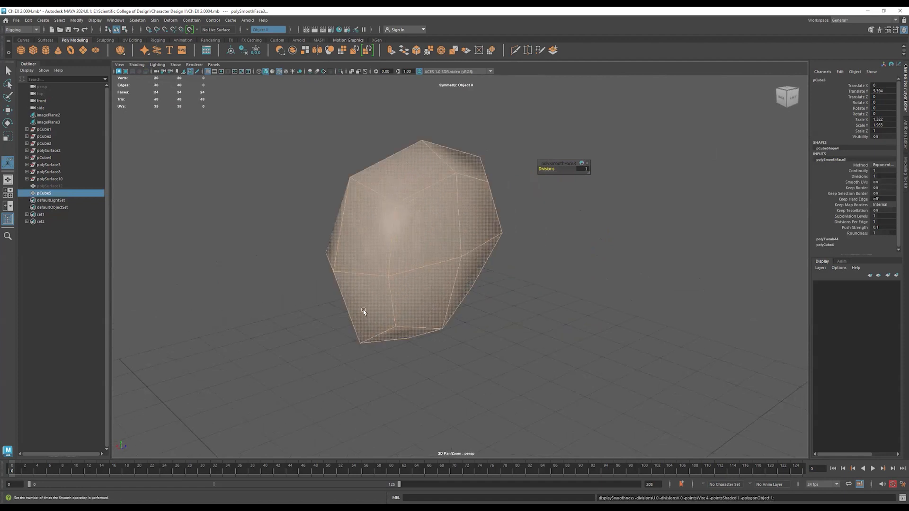
alt+drag(384, 312, 438, 317)
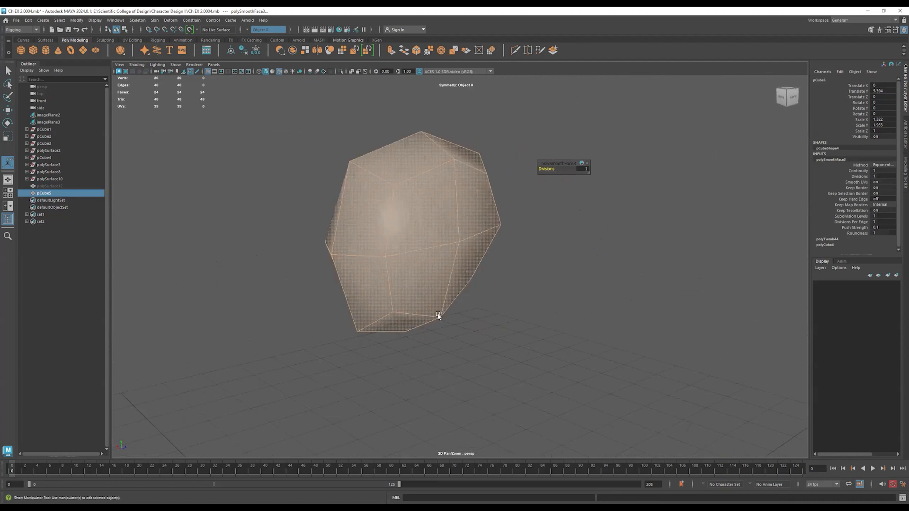
Frame the head in the side view and display it in smooth mesh preview over the reference.
key(space)
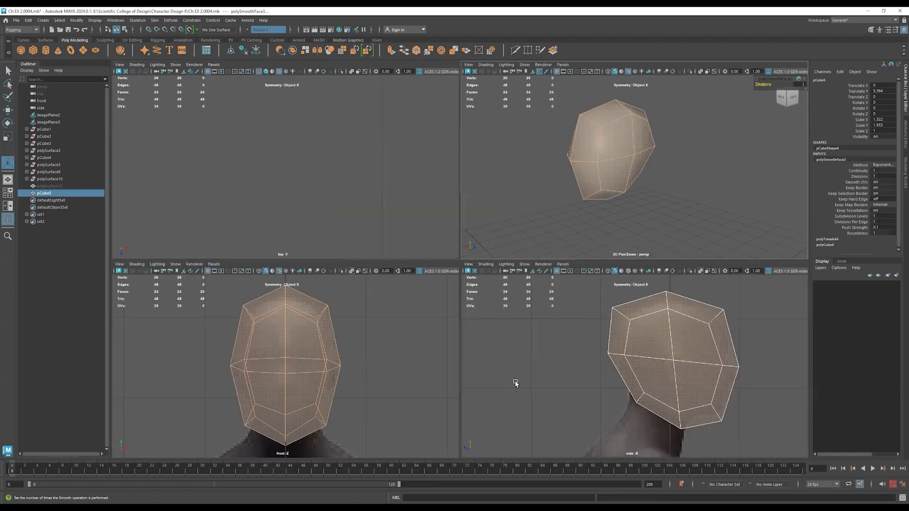
key(space)
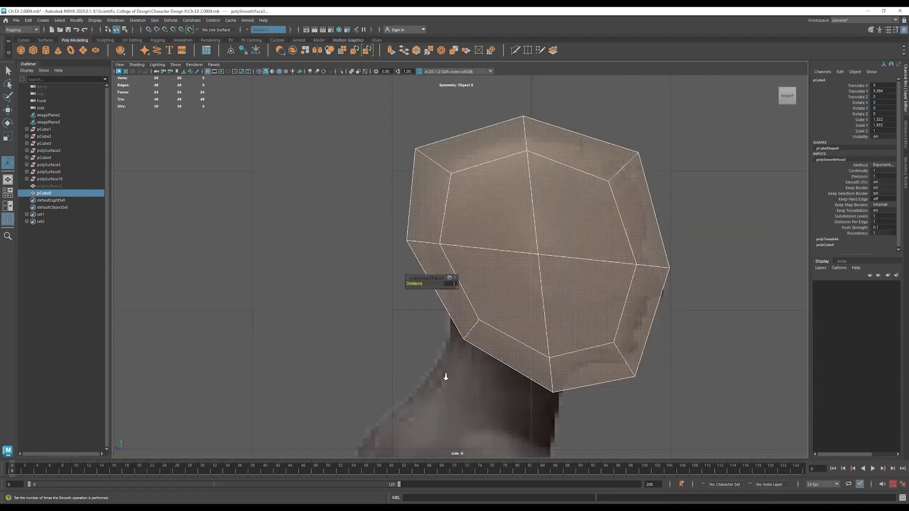
scroll(537, 388, up, 2)
alt+middle_drag(537, 388, 393, 352)
alt+middle_drag(532, 387, 442, 401)
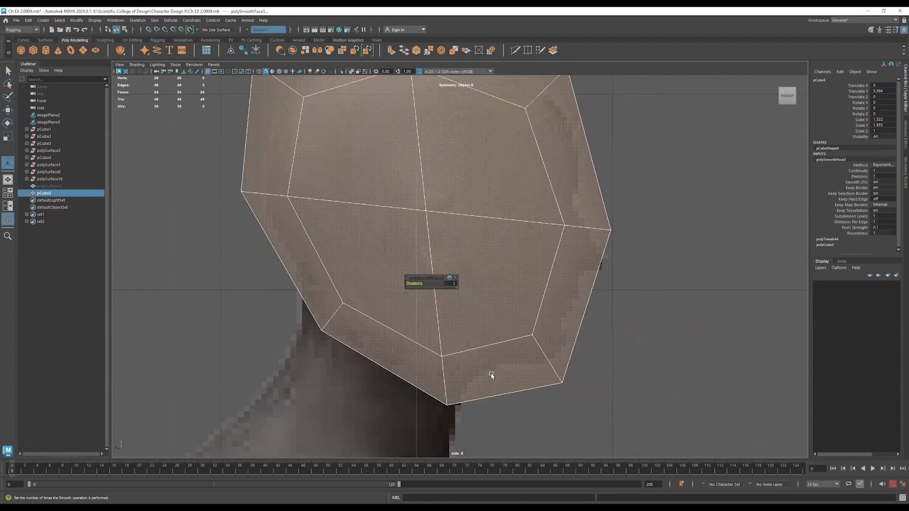
key(3)
key(1)
key(3)
mouse_move(521, 321)
alt+right_down()
mouse_move(496, 316)
mouse_move(527, 323)
alt+right_up()
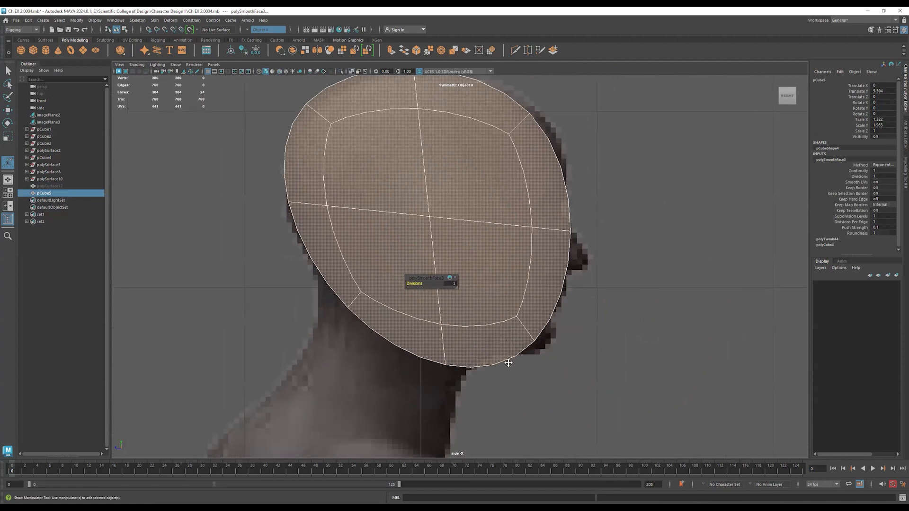
alt+middle_drag(505, 357, 511, 417)
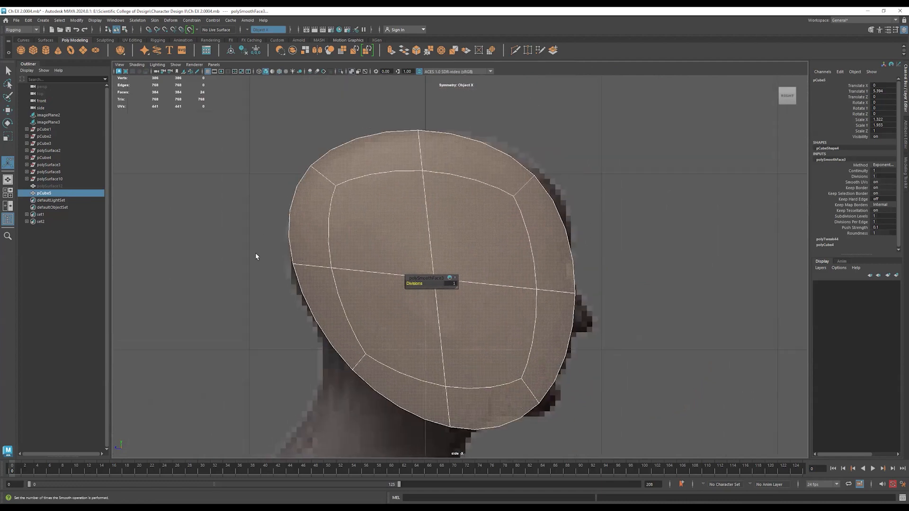
Move the middle and upper rear vertices slightly forward to fit the back of the reference head.
key(F9)
drag(250, 244, 337, 287)
key(w)
drag(255, 262, 258, 263)
drag(299, 127, 350, 219)
drag(263, 160, 274, 163)
drag(275, 161, 275, 161)
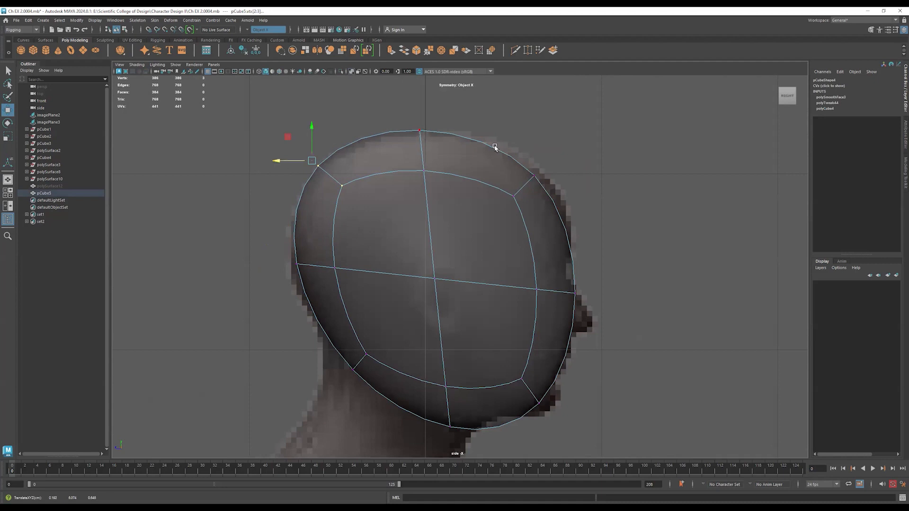
Raise the forehead vertices slightly and move the mid-face front vertices back to fit the side reference profile.
drag(578, 145, 492, 214)
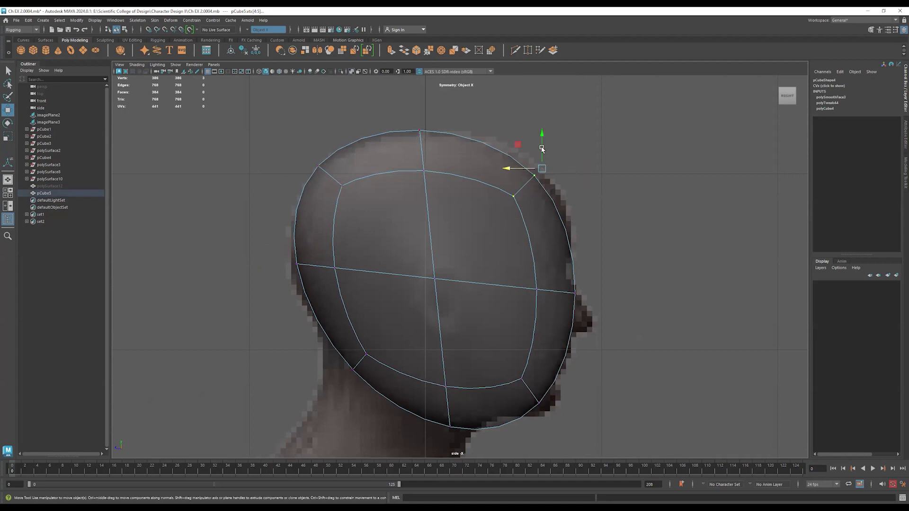
drag(540, 143, 516, 161)
drag(618, 270, 538, 295)
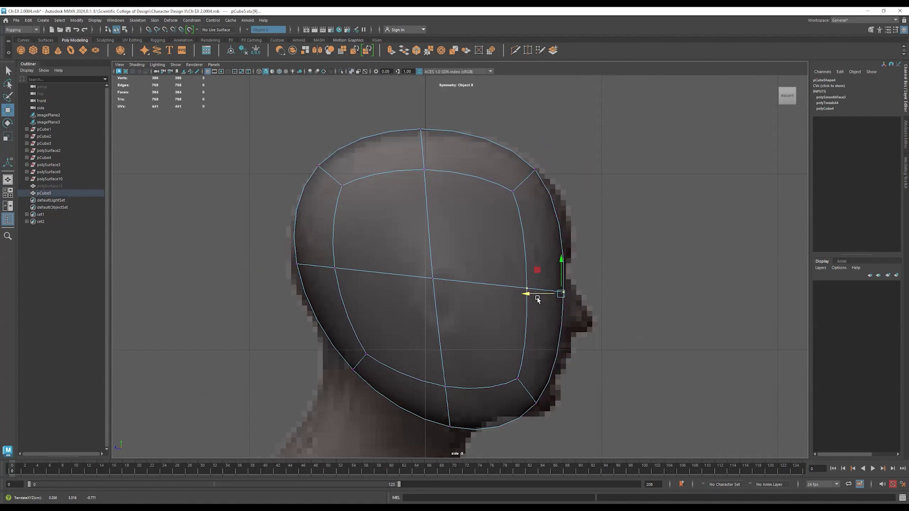
Raise the middle vertices on the head's underside and move the chin vertices down and forward to fit the reference jaw.
drag(575, 439, 449, 372)
drag(613, 346, 494, 408)
drag(542, 373, 543, 384)
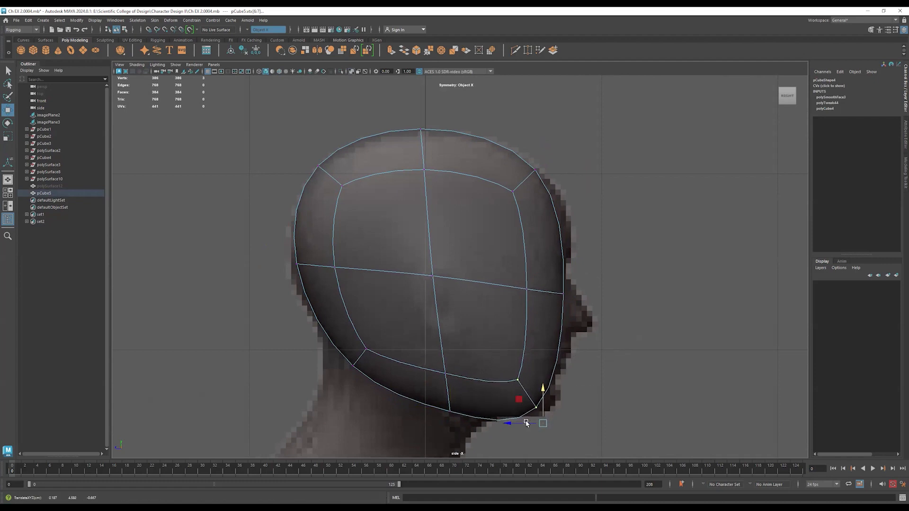
drag(514, 425, 536, 407)
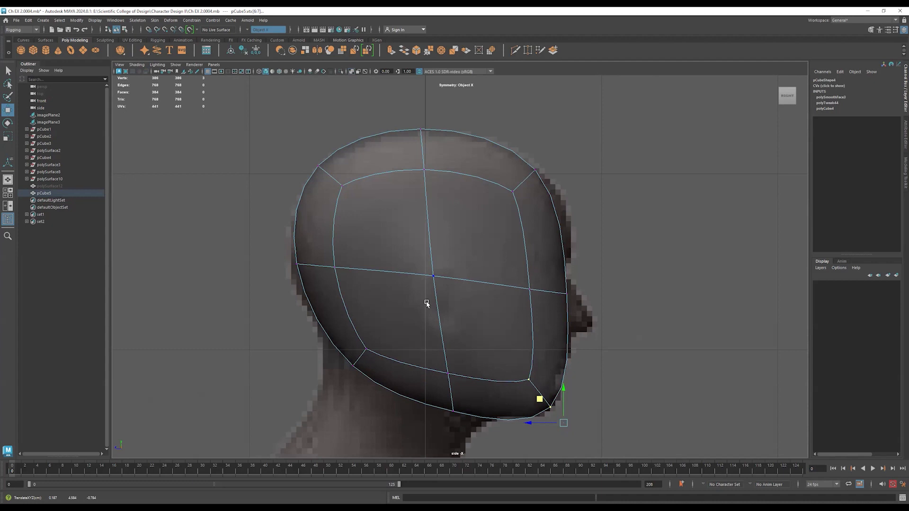
In the front view, select the mid-height side vertices and move them slightly inward to fit the reference head's width.
key(space)
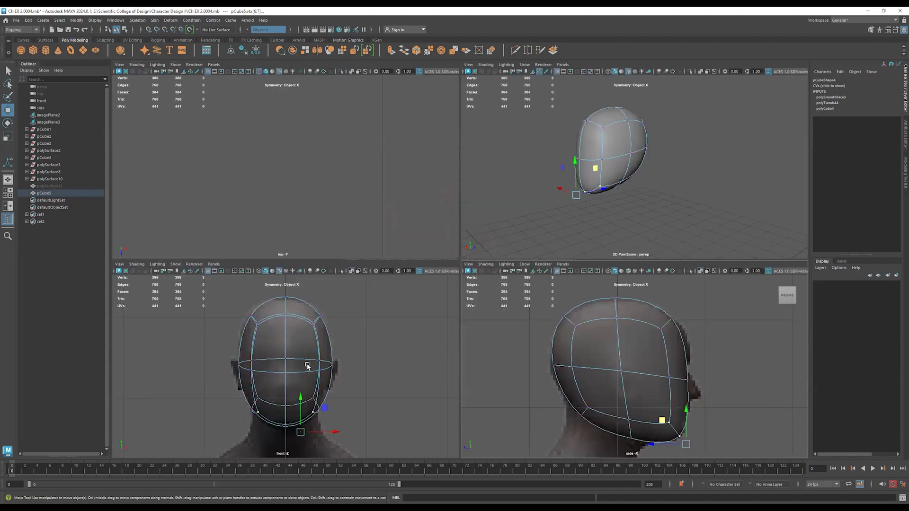
key(space)
scroll(521, 298, up, 3)
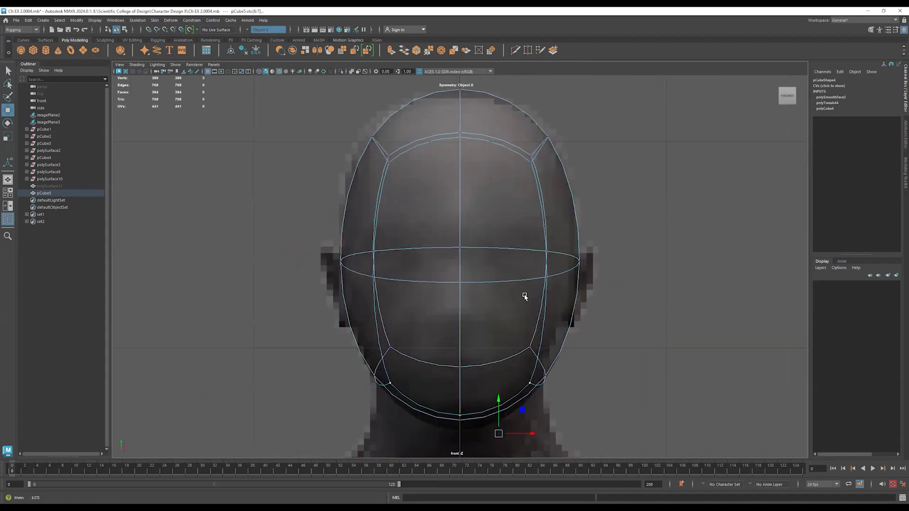
drag(634, 222, 496, 296)
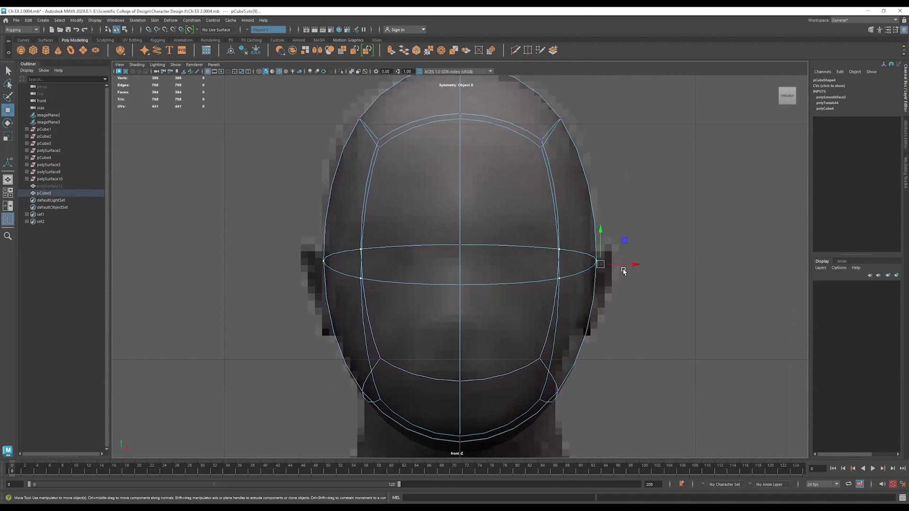
drag(630, 263, 629, 267)
Move the lower side vertices slightly outward in the front view to fit the reference jawline.
alt+middle_drag(663, 363, 603, 319)
drag(593, 385, 474, 309)
drag(576, 361, 517, 328)
drag(552, 352, 558, 353)
Lower the centre vertices at the top of the head slightly to fit the reference crown.
alt+middle_drag(583, 231, 592, 371)
drag(494, 126, 420, 229)
drag(444, 124, 445, 130)
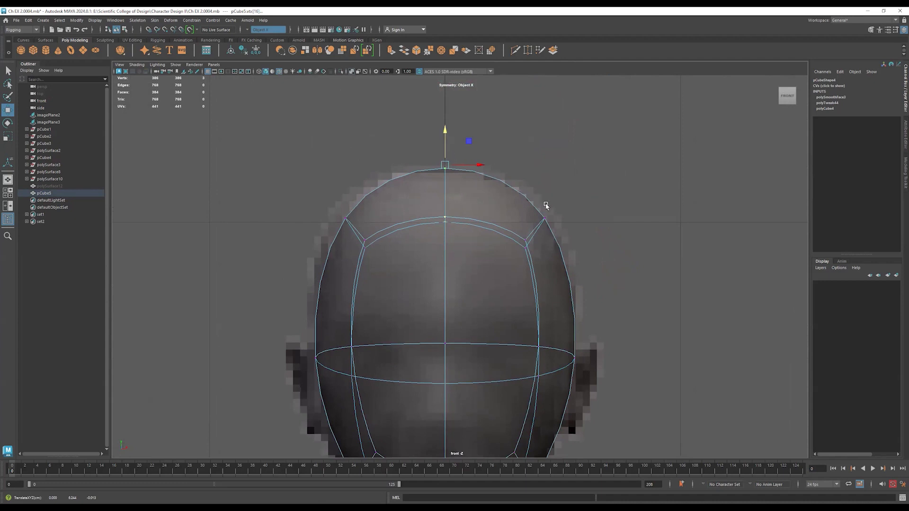
Select the symmetric upper forehead corner vertices in the perspective view and raise them slightly against the side reference.
key(space)
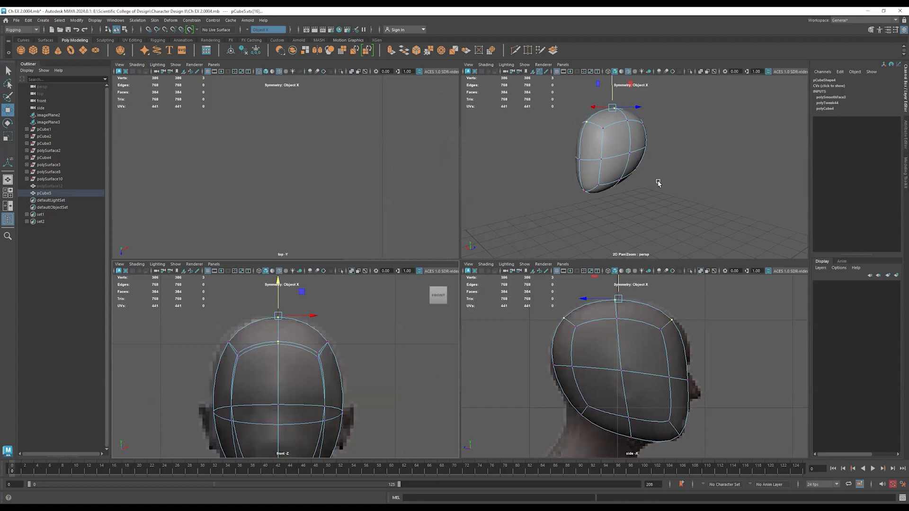
click(603, 128)
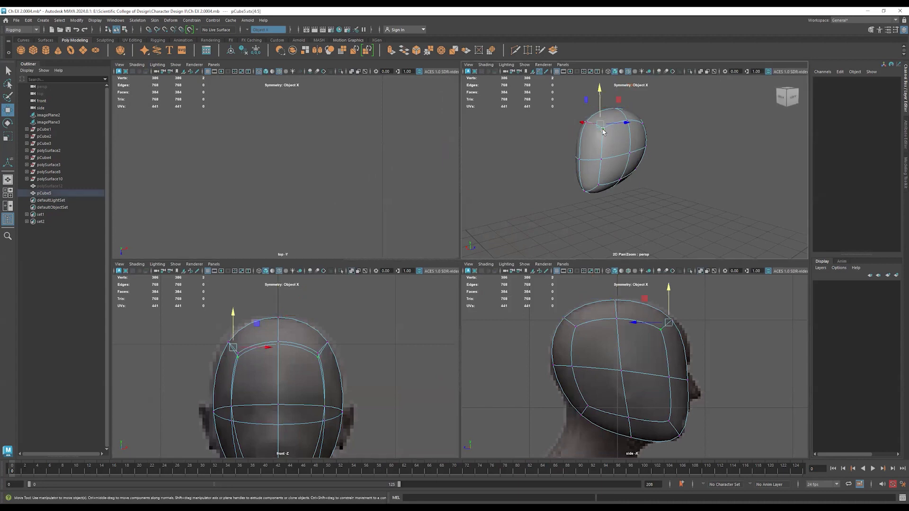
alt+drag(601, 208, 644, 213)
drag(670, 303, 671, 290)
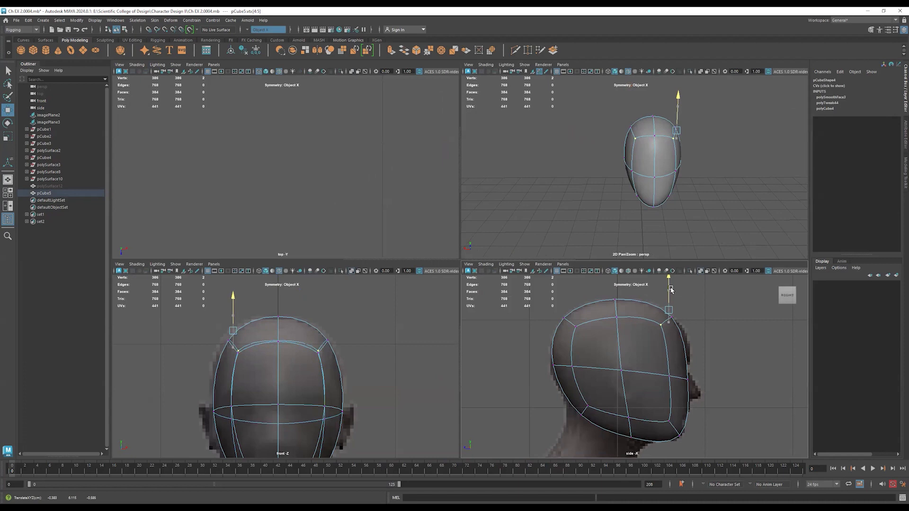
Examine the head's shape from several angles in the perspective view and compare it with the reference views.
alt+drag(637, 195, 686, 185)
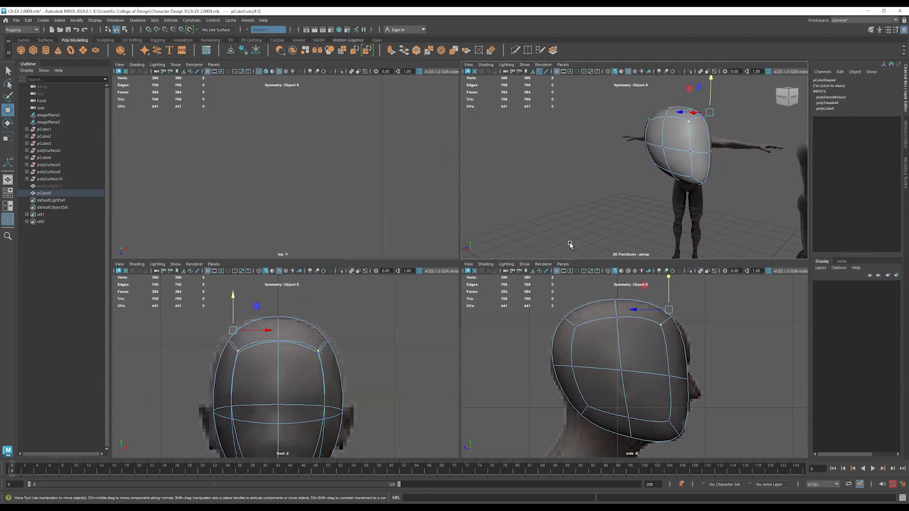
alt+drag(706, 174, 631, 198)
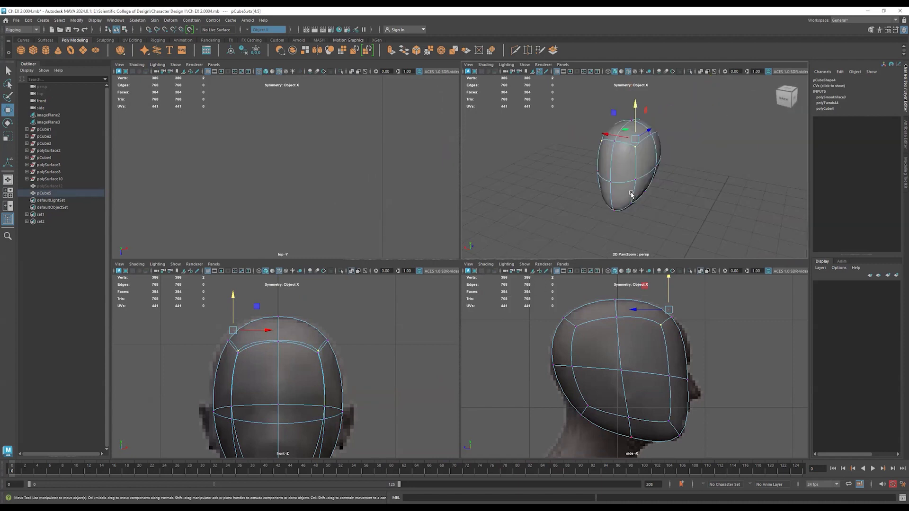
key(space)
mouse_move(398, 286)
alt+mouse_down()
mouse_move(467, 282)
mouse_move(400, 295)
mouse_move(286, 296)
mouse_move(438, 296)
mouse_move(448, 294)
mouse_move(254, 286)
mouse_move(383, 297)
mouse_move(310, 288)
mouse_move(381, 282)
alt+mouse_up()
alt+right_drag(381, 282, 500, 280)
alt+drag(434, 278, 459, 279)
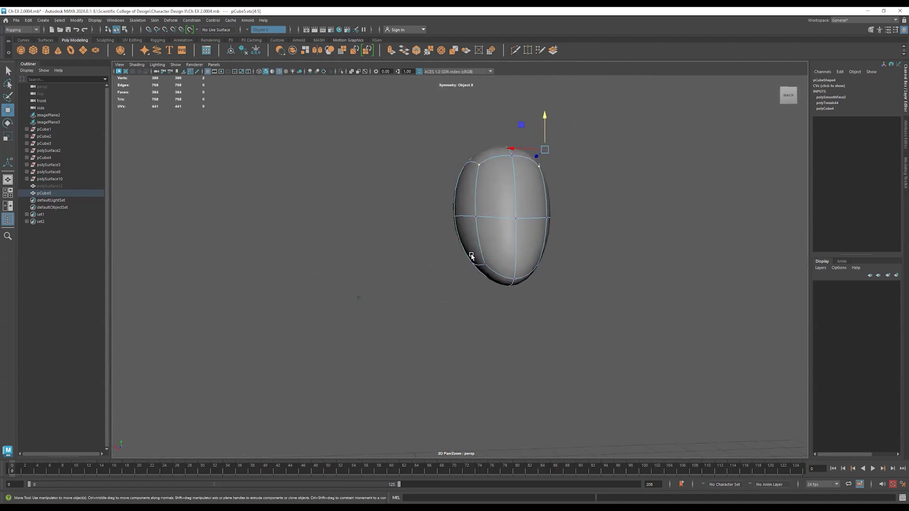
key(space)
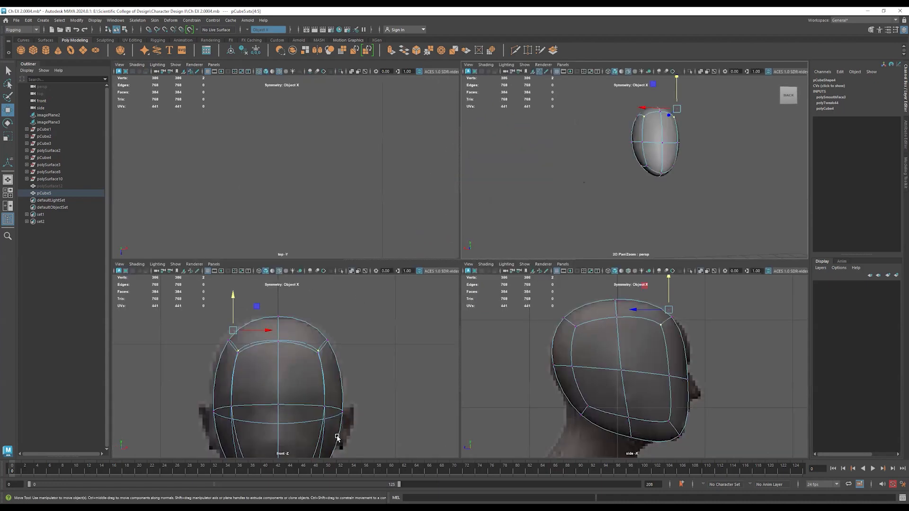
key(space)
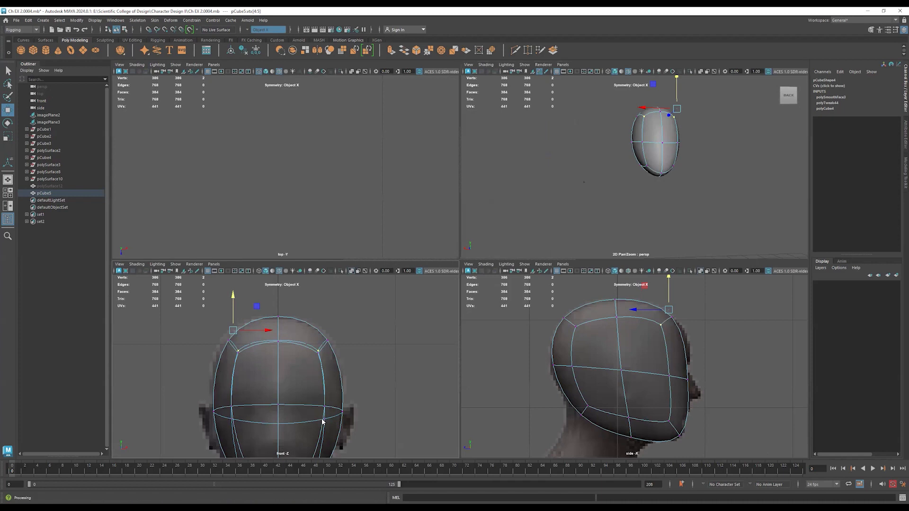
Return to object mode and widen the head to a Scale X of 1.44 to fit the front reference.
right_drag(322, 310, 362, 299)
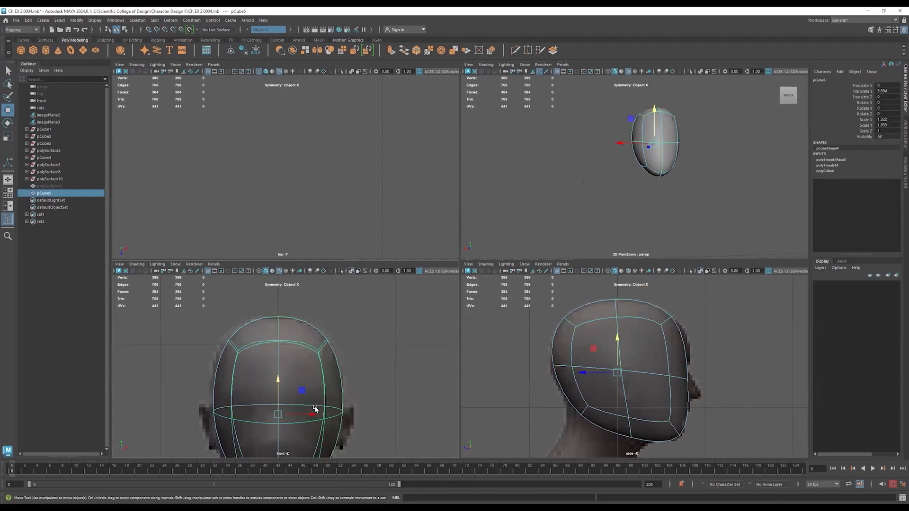
key(r)
drag(308, 407, 309, 415)
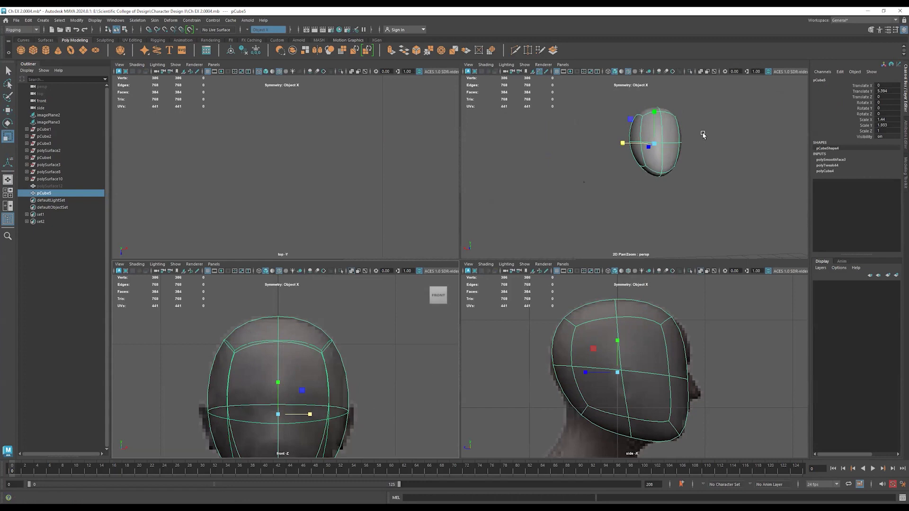
Apply Smooth to the head mesh with 1 division.
key(space)
alt+drag(586, 269, 566, 280)
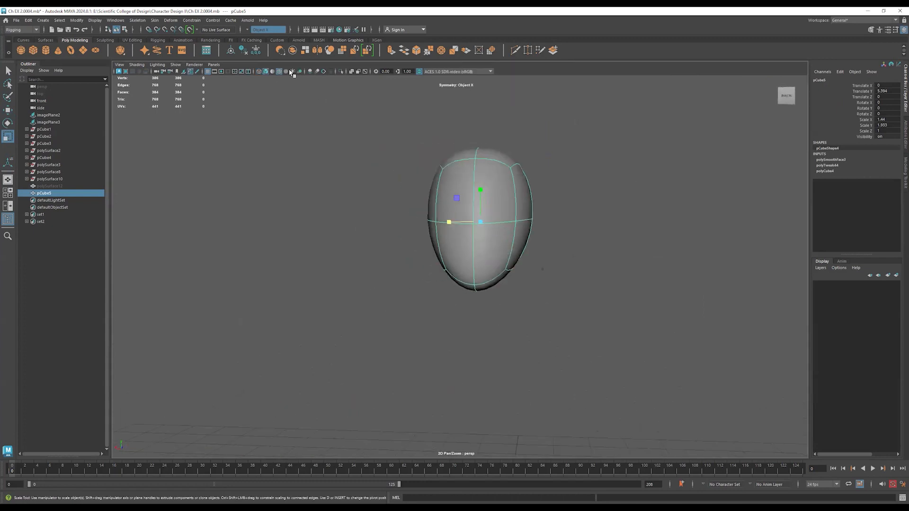
click(328, 51)
alt+drag(428, 265, 281, 278)
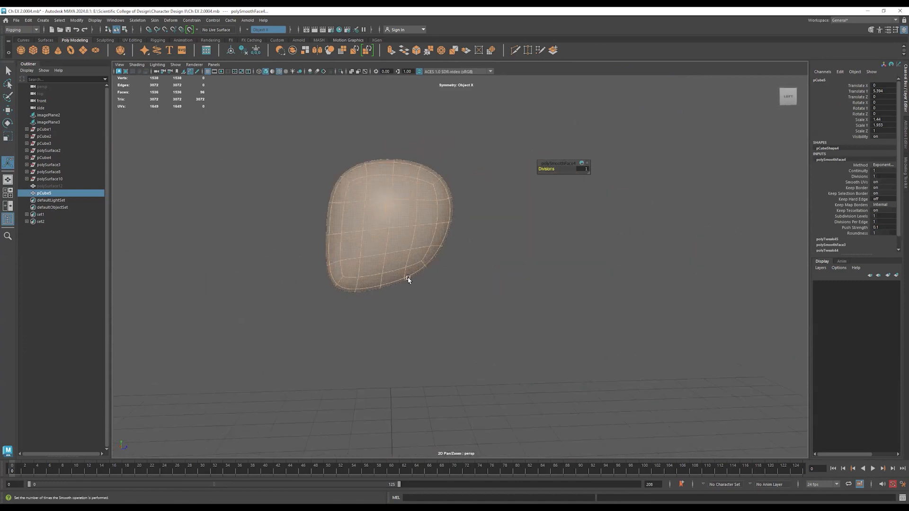
scroll(334, 274, up, 5)
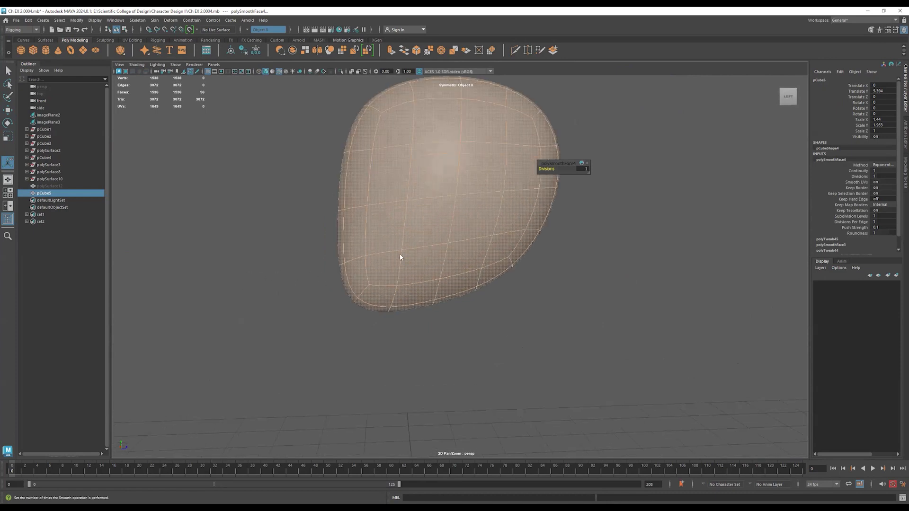
Select the lower front jaw faces in the side view, excluding the row above, and turn off the smooth mesh preview.
key(q)
key(space)
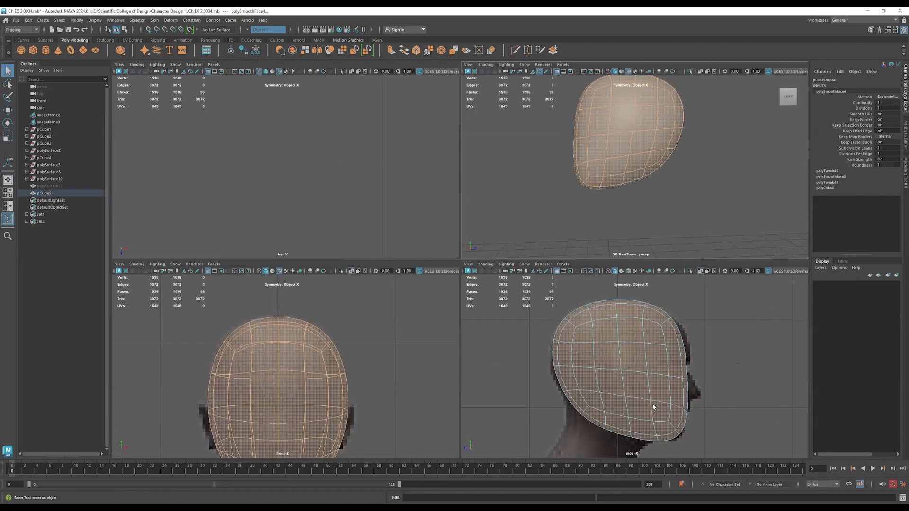
key(space)
drag(598, 431, 413, 357)
ctrl+drag(643, 305, 528, 331)
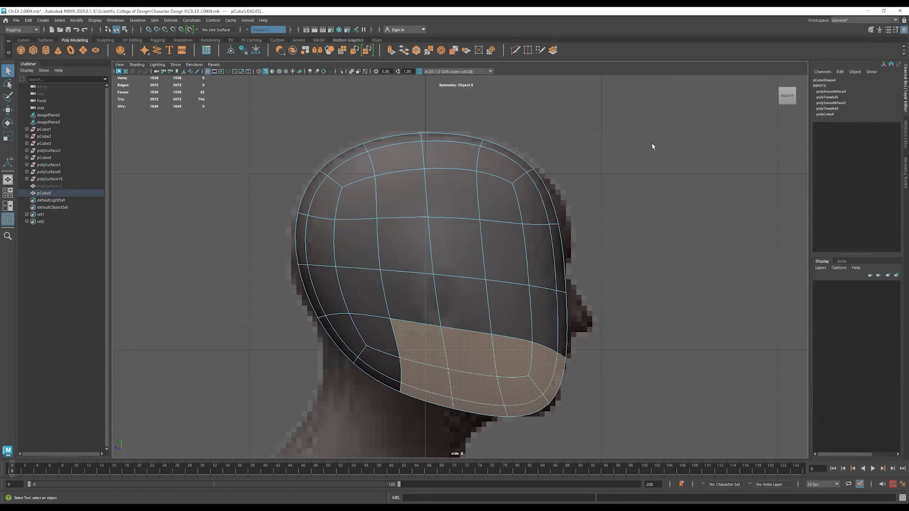
alt+drag(540, 262, 322, 271)
key(1)
alt+drag(331, 183, 369, 181)
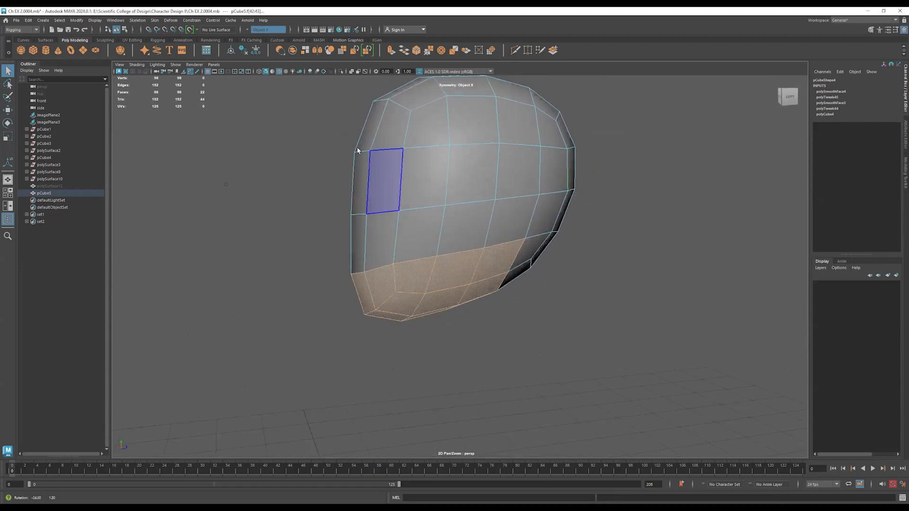
Extrude the selected jaw faces and move them straight down in the side view to lengthen the jaw.
click(390, 51)
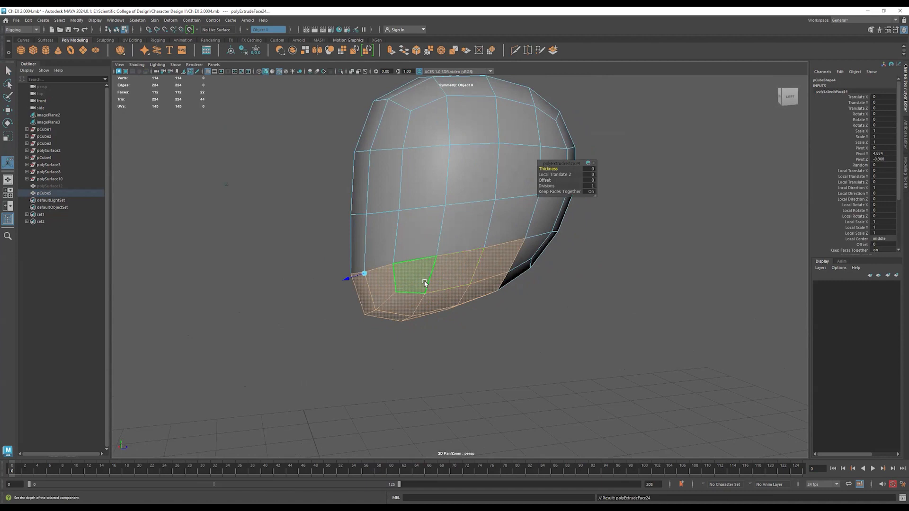
key(space)
key(space)
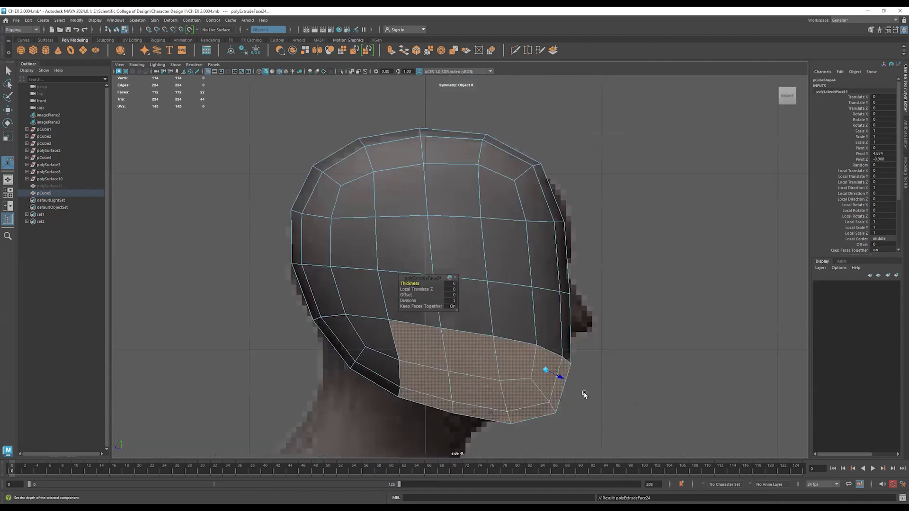
key(w)
drag(481, 337, 484, 364)
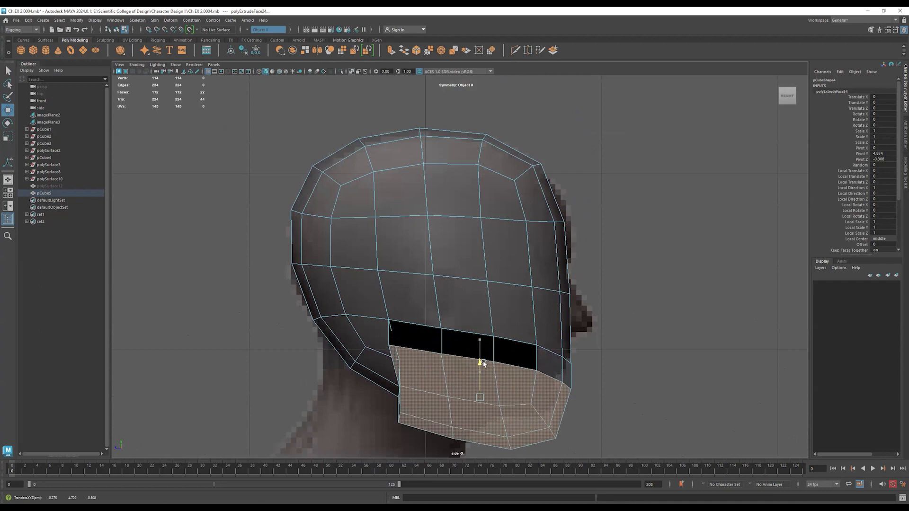
drag(483, 363, 485, 355)
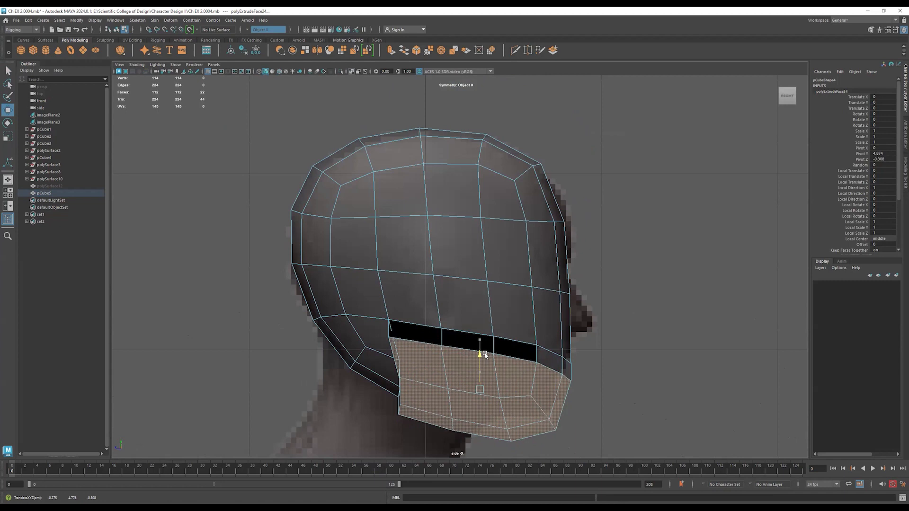
drag(485, 354, 485, 355)
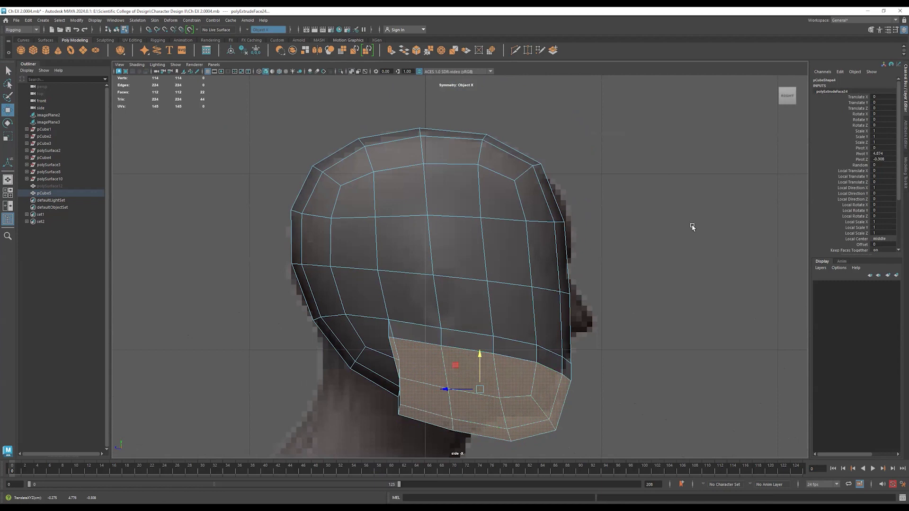
Examine the extruded jaw in perspective with and without smooth preview, and compare it with the side reference.
key(space)
alt+drag(582, 313, 597, 306)
key(3)
alt+drag(432, 326, 384, 340)
key(1)
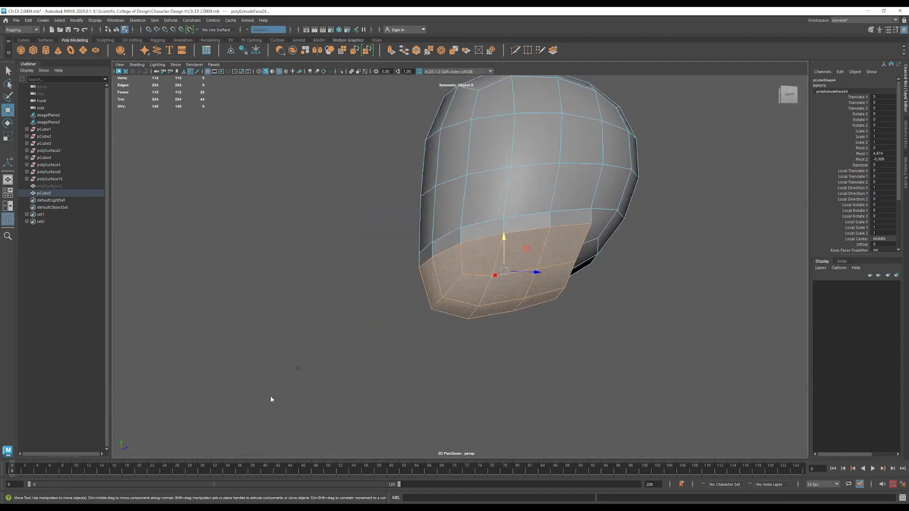
key(space)
key(space)
key(space)
key(space)
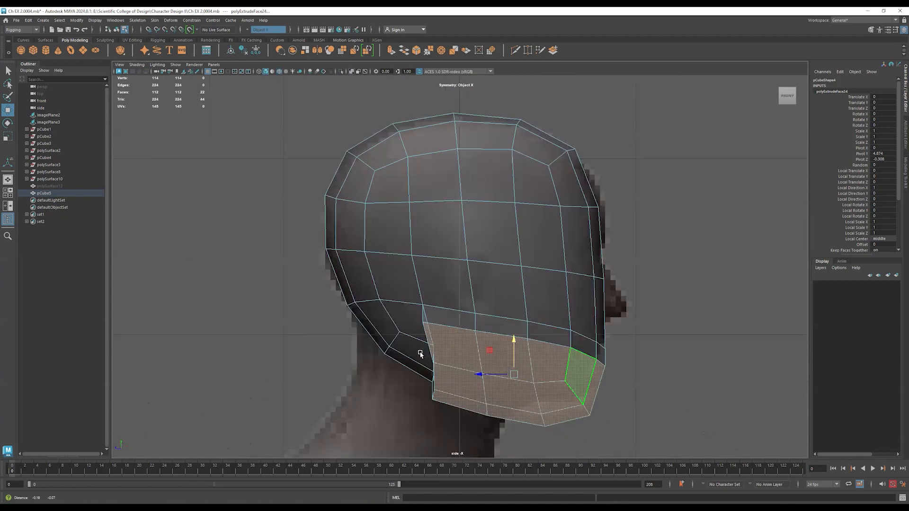
alt+middle_drag(406, 352, 411, 337)
alt+right_drag(377, 344, 531, 374)
alt+middle_drag(528, 360, 494, 310)
alt+middle_drag(505, 374, 499, 362)
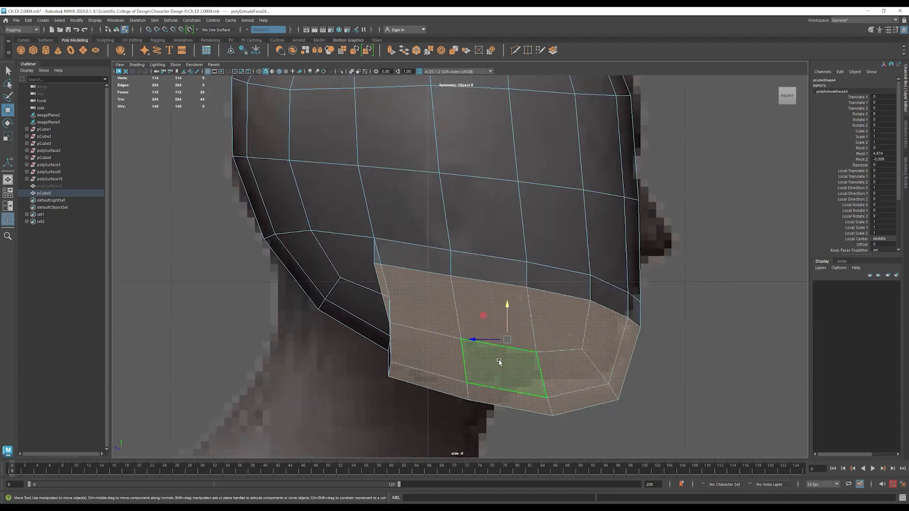
In object mode, scale the head vertically to Scale Y 1.804 and raise it to Translate Y 5.445 to fit the side reference.
right_drag(531, 310, 496, 304)
alt+right_drag(497, 391, 844, 355)
alt+middle_drag(702, 361, 693, 389)
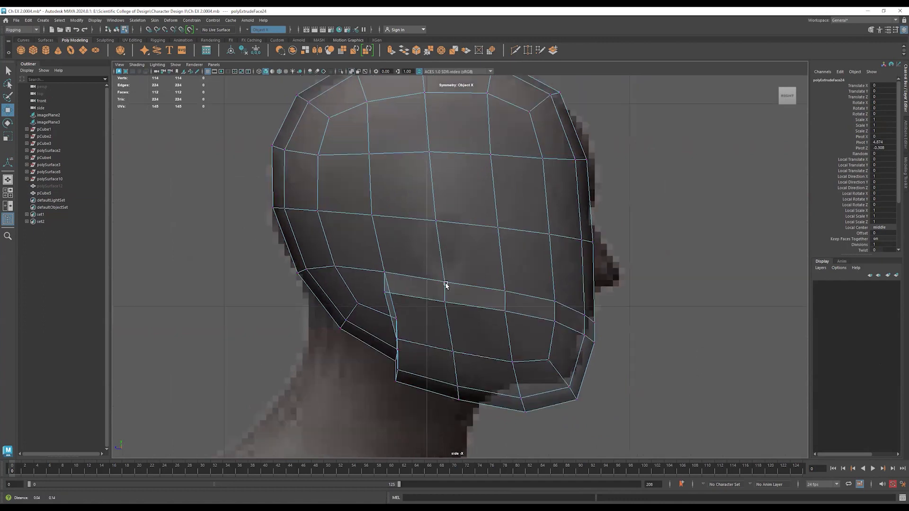
alt+middle_drag(487, 271, 487, 280)
key(F8)
key(r)
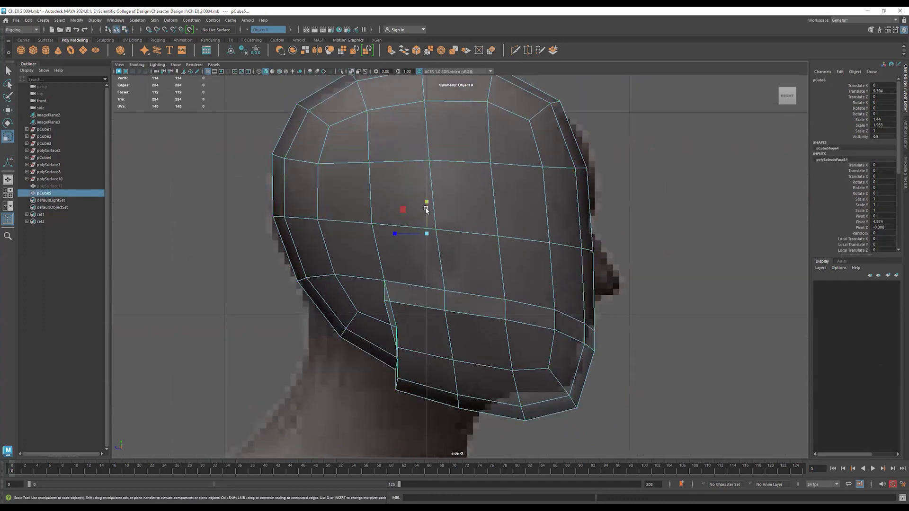
drag(428, 199, 424, 198)
key(w)
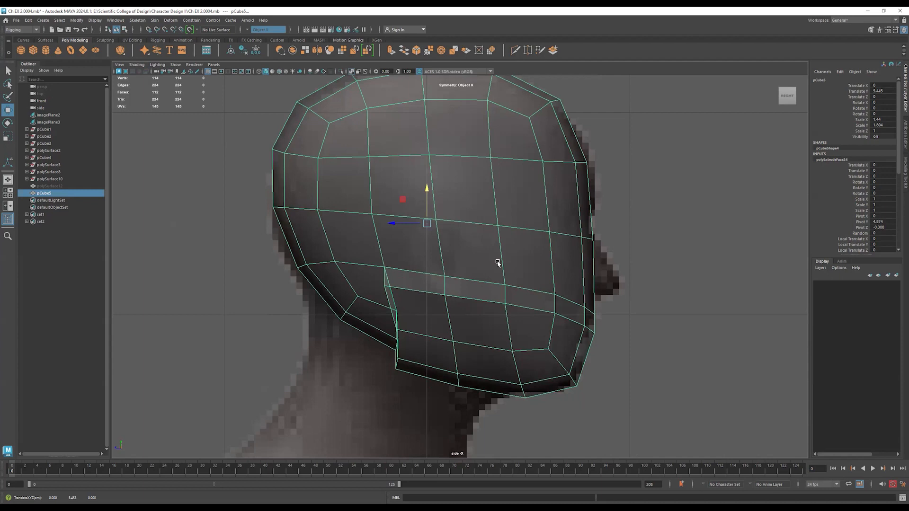
Select the vertical edges behind the jaw corner on both sides of the head and move them slightly backward in the side view.
key(space)
key(space)
scroll(468, 314, up, 3)
alt+drag(468, 314, 408, 279)
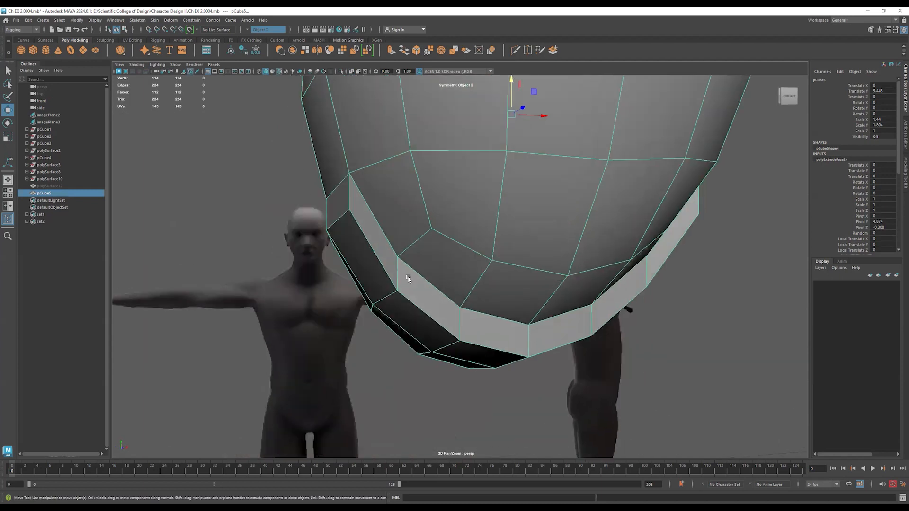
right_drag(404, 258, 404, 228)
alt+drag(644, 280, 601, 237)
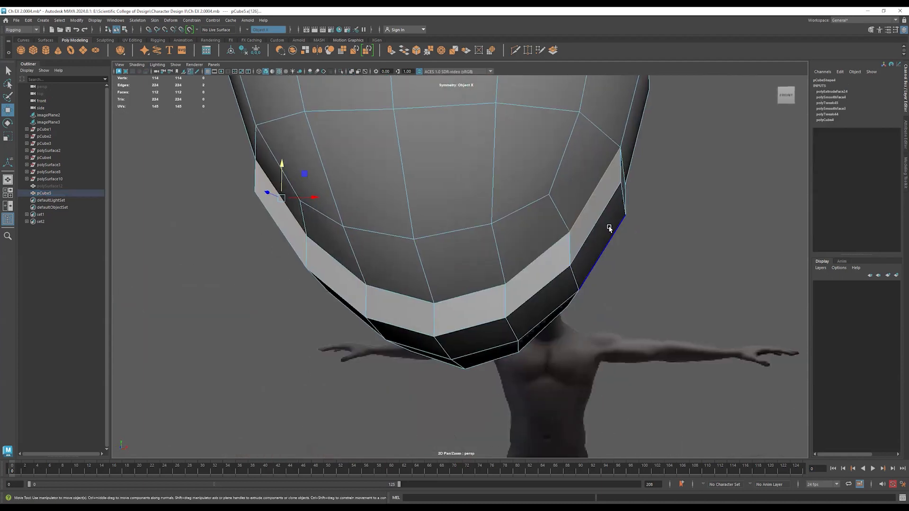
shift+double_click(584, 211)
alt+drag(514, 304, 727, 251)
alt+drag(662, 307, 565, 366)
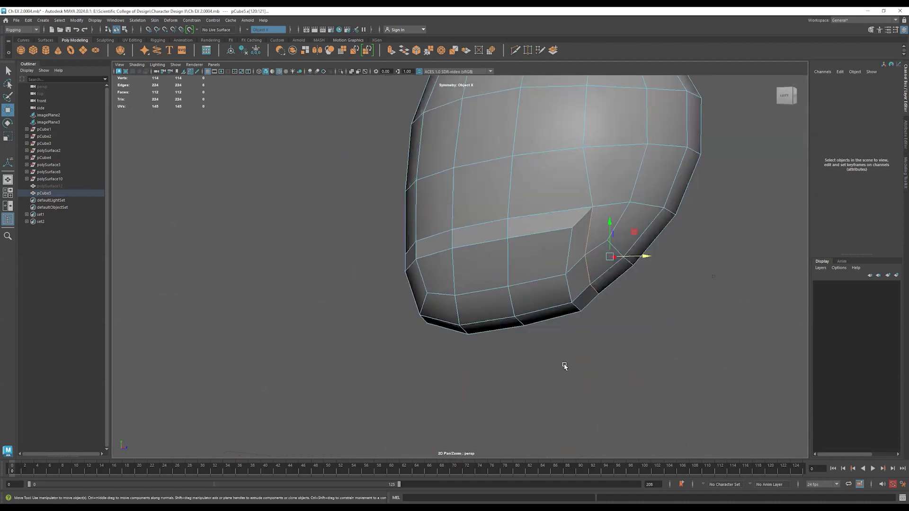
key(space)
key(space)
drag(340, 309, 343, 309)
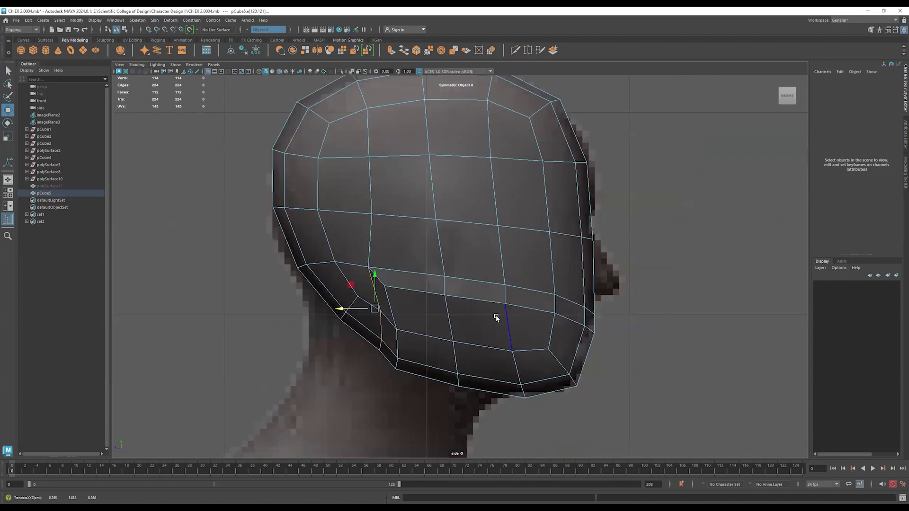
Compare the jaw and face profile with the side reference and turn on the smooth mesh preview.
key(space)
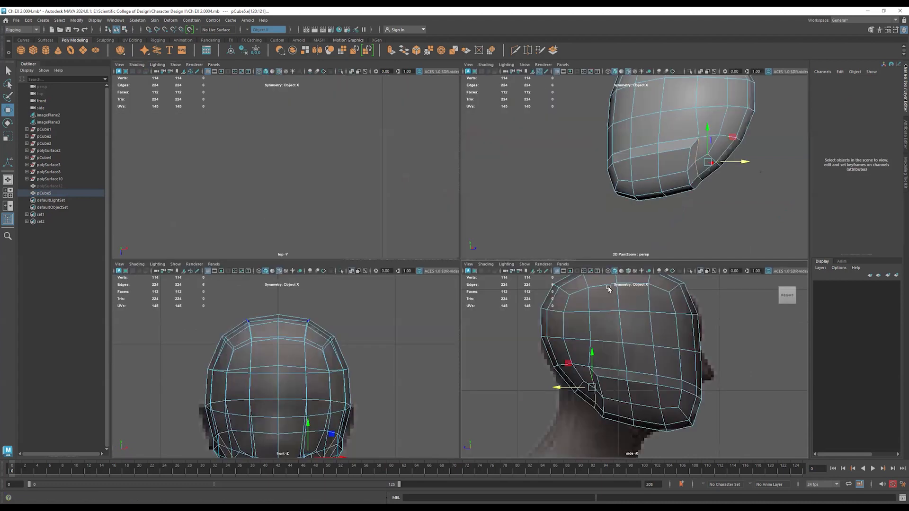
key(space)
scroll(612, 397, up, 8)
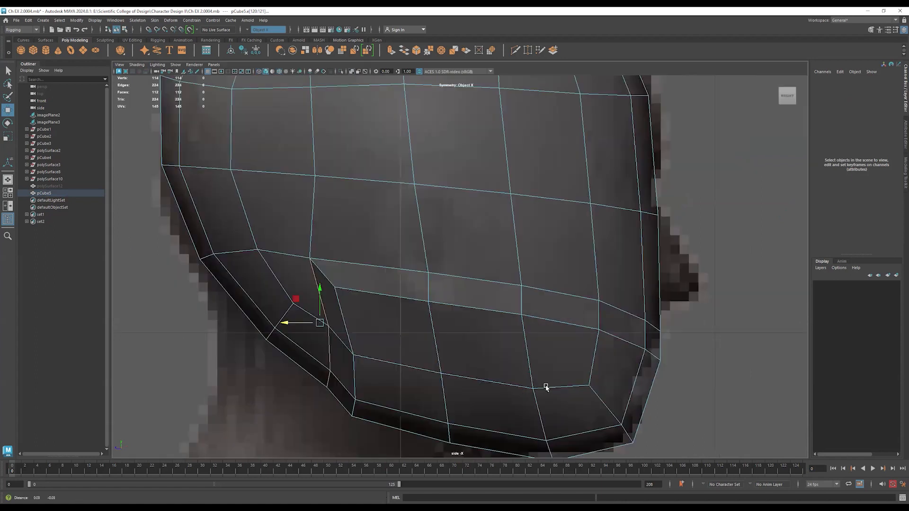
alt+middle_drag(520, 343, 519, 318)
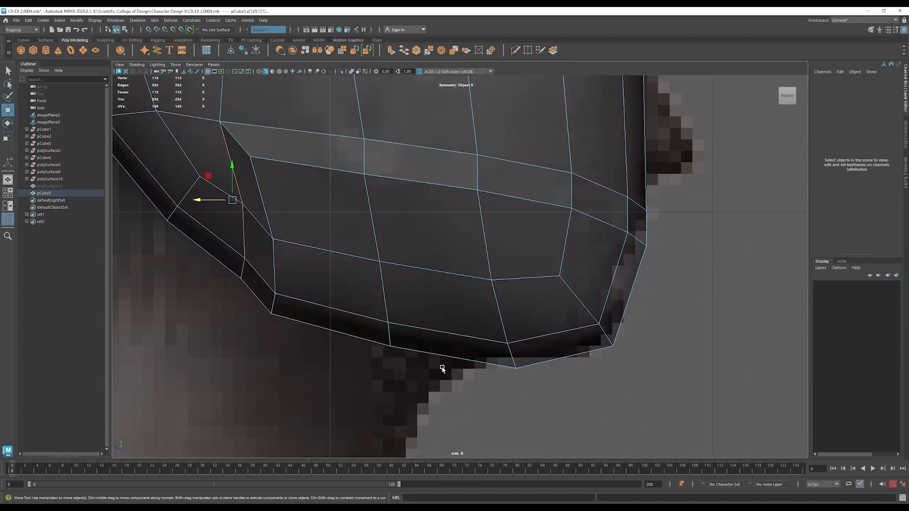
scroll(428, 419, up, 3)
scroll(549, 407, up, 2)
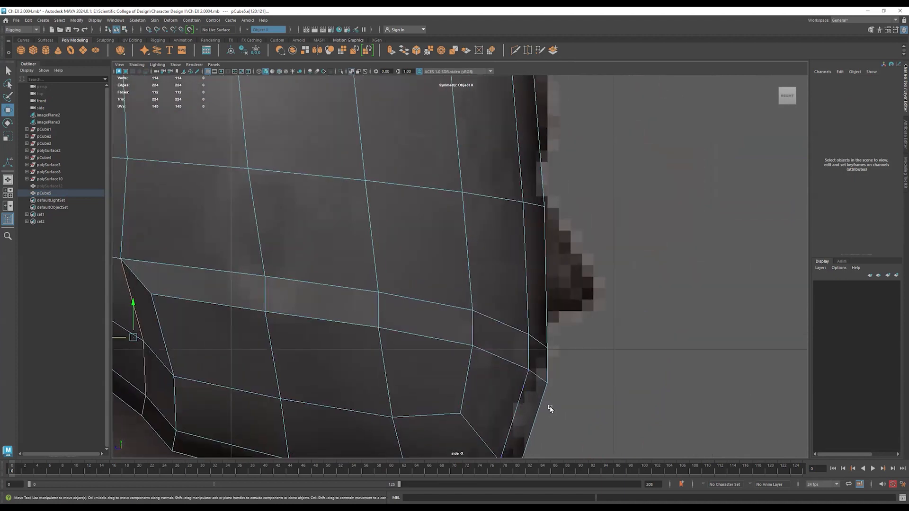
scroll(549, 408, down, 8)
scroll(542, 396, up, 4)
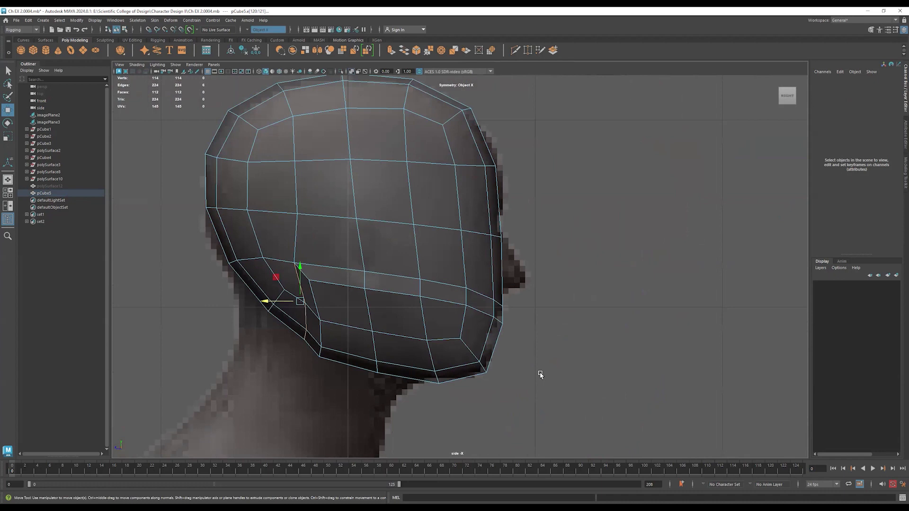
key(3)
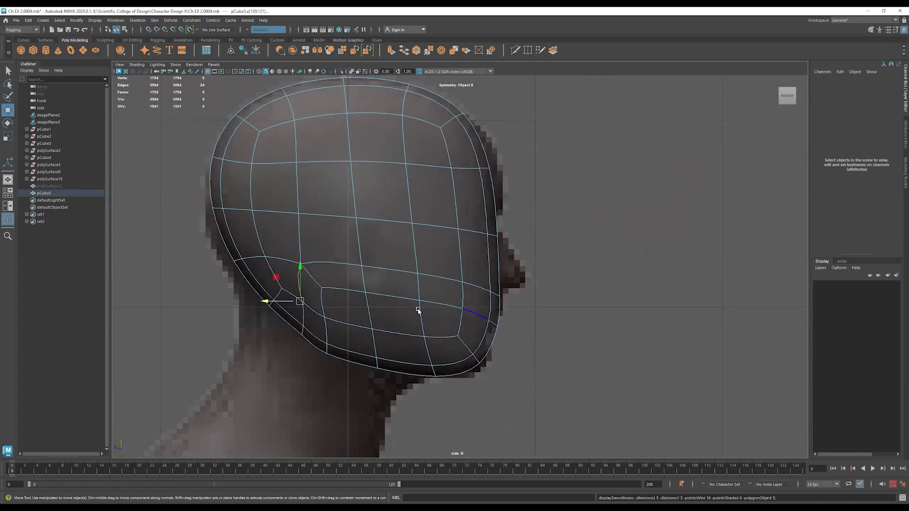
In vertex mode, adjust the front profile vertices at nose-base level and raise the face vertices at eye level to straighten their row.
scroll(492, 318, up, 4)
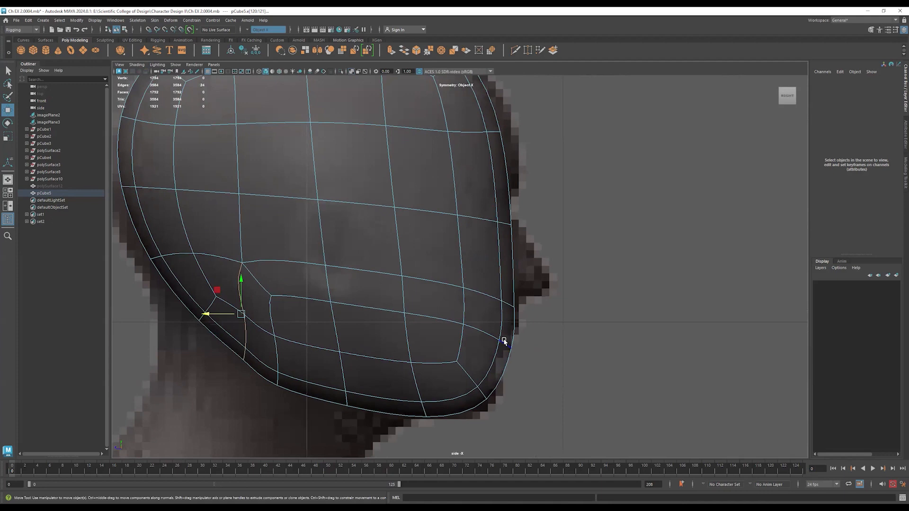
right_drag(504, 310, 467, 310)
mouse_move(490, 323)
mouse_down()
mouse_move(534, 353)
mouse_move(484, 348)
mouse_move(482, 307)
mouse_move(475, 314)
mouse_up()
drag(559, 287, 479, 271)
alt+middle_drag(475, 235, 436, 286)
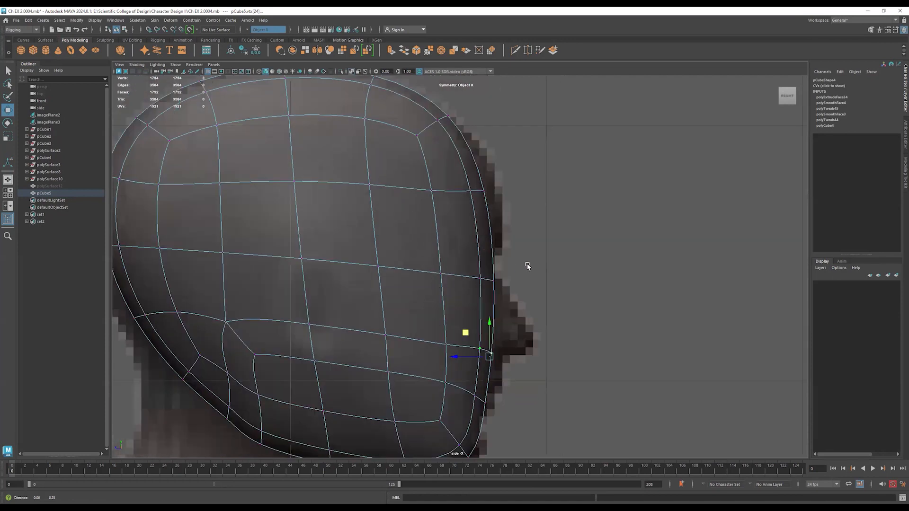
drag(528, 266, 445, 297)
drag(469, 264, 406, 296)
drag(443, 249, 445, 241)
Move the brow and forehead profile vertices forward and slightly upward in the side view to follow the reference.
alt+middle_drag(455, 247, 499, 302)
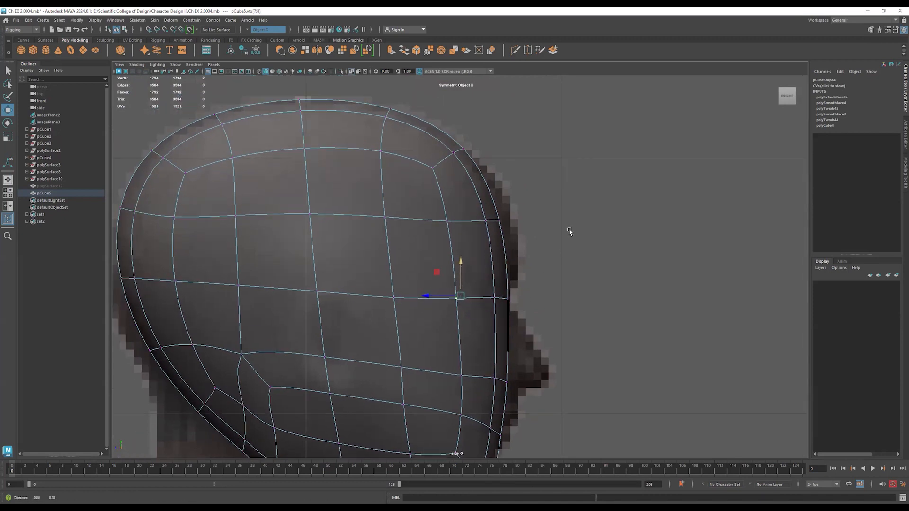
drag(567, 229, 482, 268)
drag(509, 240, 513, 235)
alt+middle_drag(459, 258, 502, 302)
drag(565, 188, 490, 257)
drag(503, 203, 510, 201)
Move the vertices along the back and upper back of the skull outward to match the side reference.
alt+middle_drag(360, 314, 605, 232)
drag(338, 264, 325, 279)
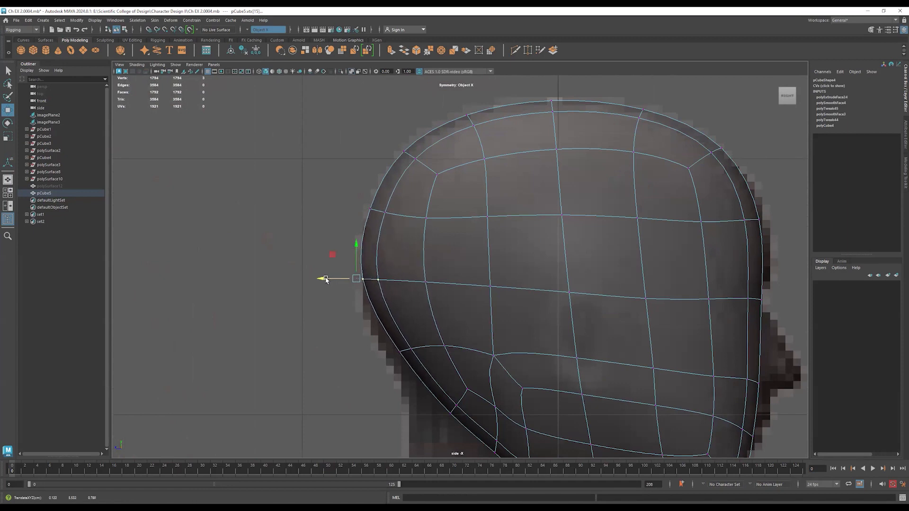
mouse_move(343, 202)
mouse_down()
mouse_move(396, 224)
mouse_move(351, 208)
mouse_up()
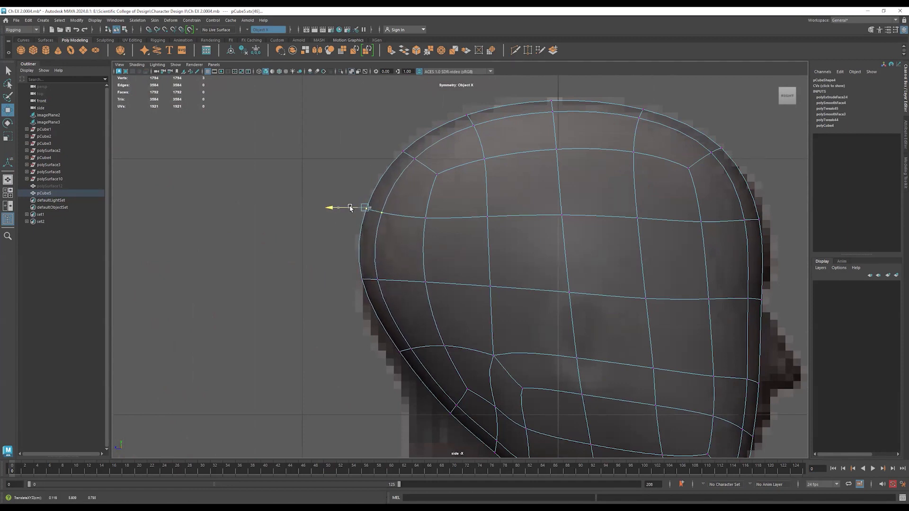
drag(381, 128, 437, 171)
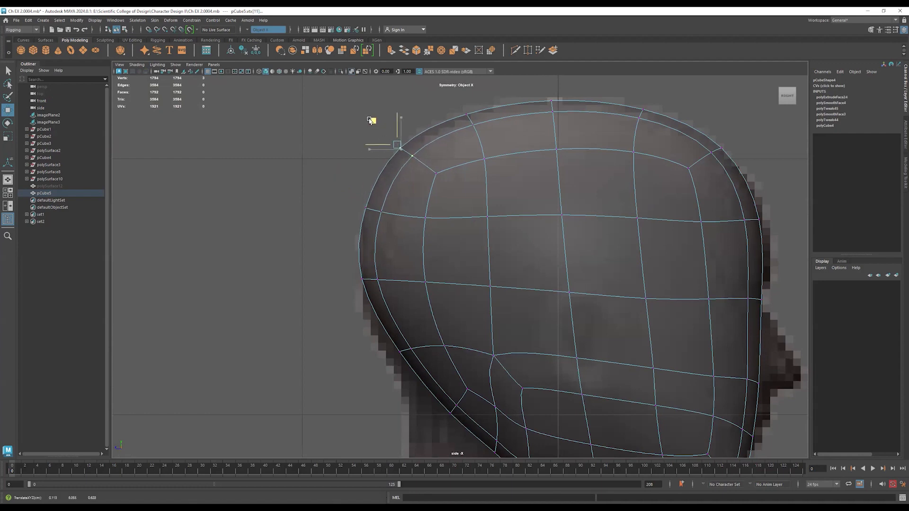
Move the lower back skull vertices backward and the vertices at the nape back and down in the side view.
alt+middle_drag(491, 331, 477, 168)
drag(378, 174, 341, 194)
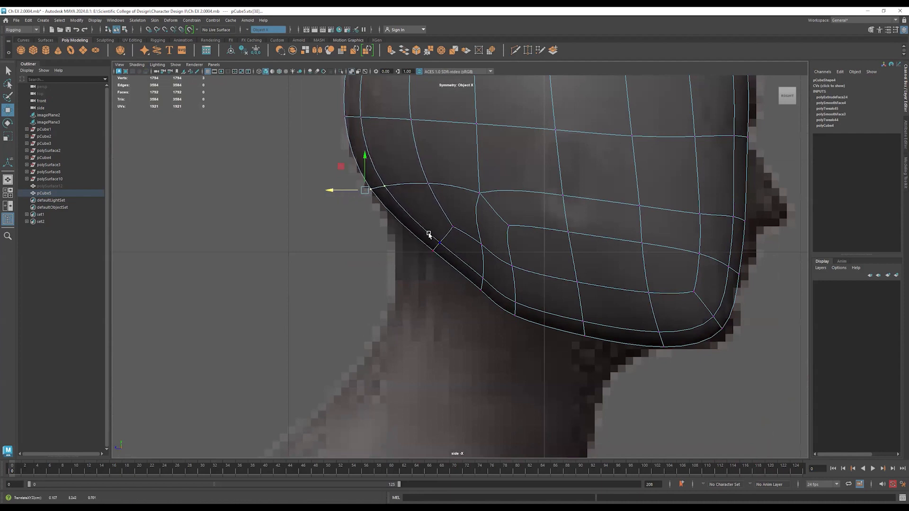
drag(419, 230, 443, 266)
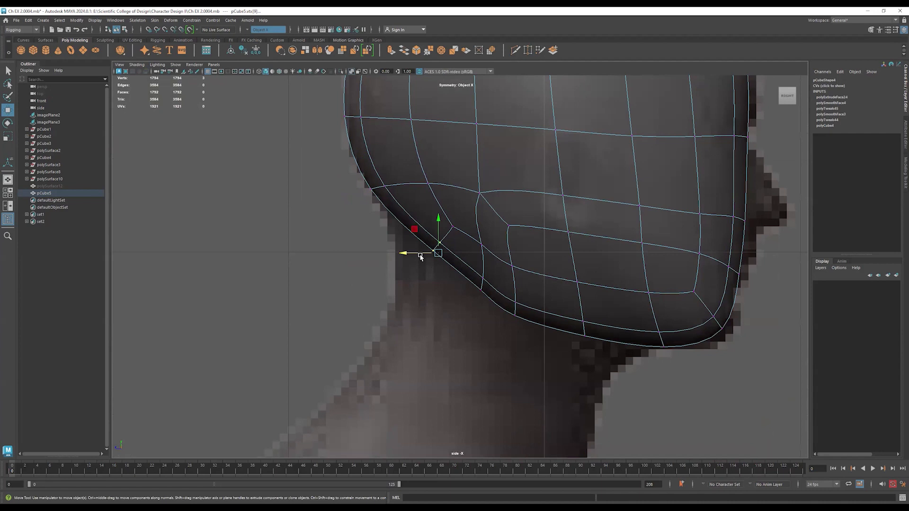
drag(414, 229, 410, 235)
Check the head in perspective, and in the front view adjust the width of the vertex row just above the ears.
alt+right_drag(611, 288, 722, 292)
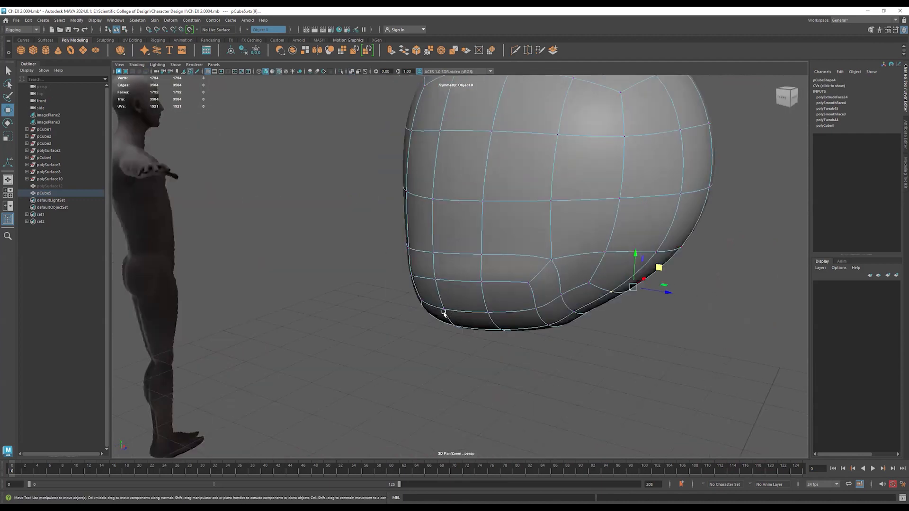
scroll(473, 307, down, 3)
alt+drag(499, 305, 544, 310)
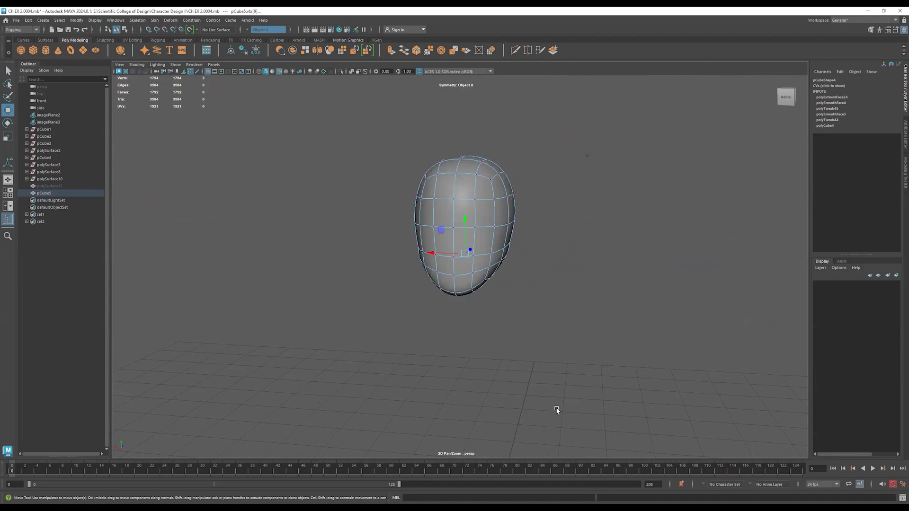
key(space)
key(space)
alt+right_drag(440, 402, 354, 401)
alt+right_drag(496, 384, 845, 414)
alt+middle_drag(569, 340, 573, 321)
drag(581, 235, 598, 266)
drag(611, 231, 503, 278)
drag(580, 267, 580, 265)
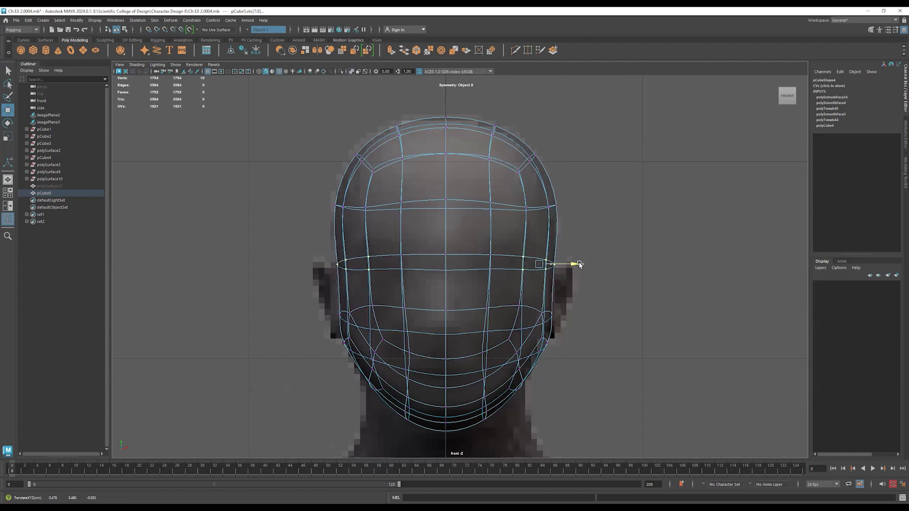
In the front view, move the temple vertices inward, and adjust the upper corner and crown vertices to fit the skull outline.
drag(610, 159, 518, 223)
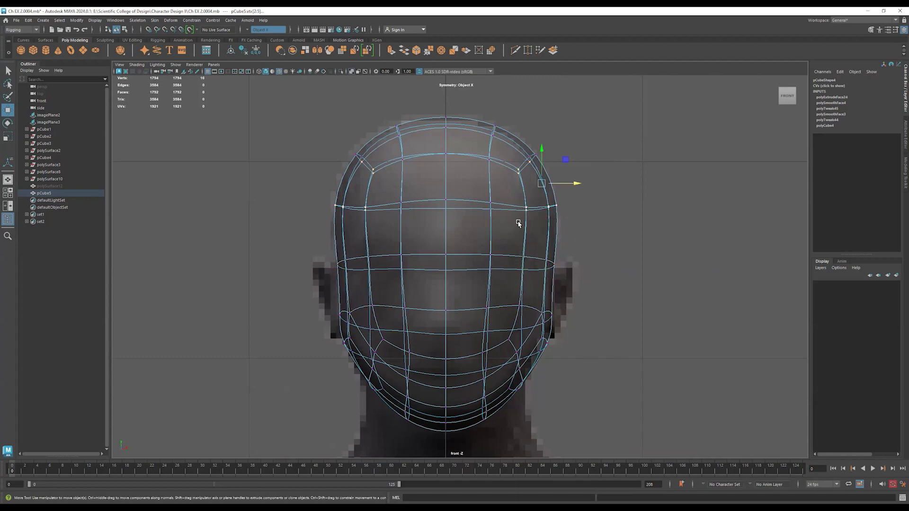
drag(600, 197, 504, 225)
drag(575, 205, 576, 206)
drag(565, 124, 516, 171)
middle_drag(557, 130, 558, 131)
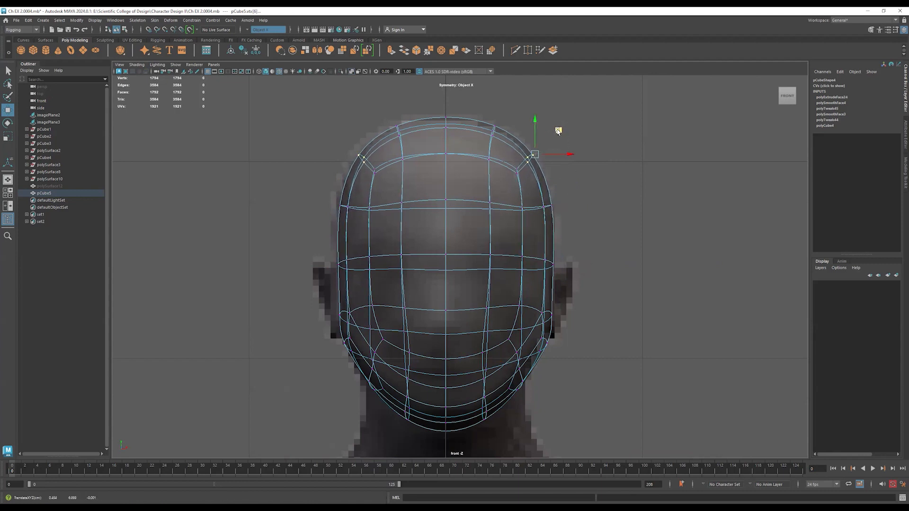
mouse_move(458, 92)
mouse_down()
mouse_move(433, 137)
mouse_move(447, 100)
mouse_up()
Select the jaw corner vertices below the ears and move them inward and slightly up in the front view.
alt+middle_drag(601, 366, 578, 297)
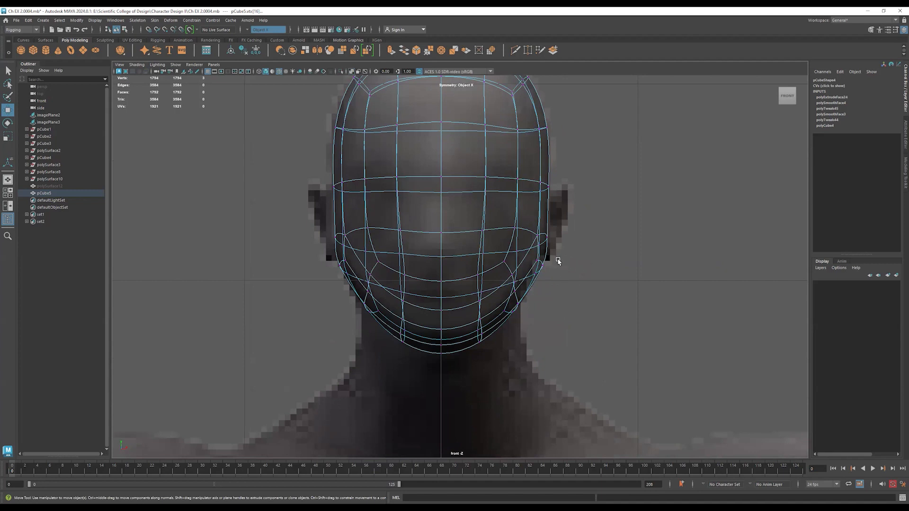
key(space)
alt+drag(662, 194, 656, 202)
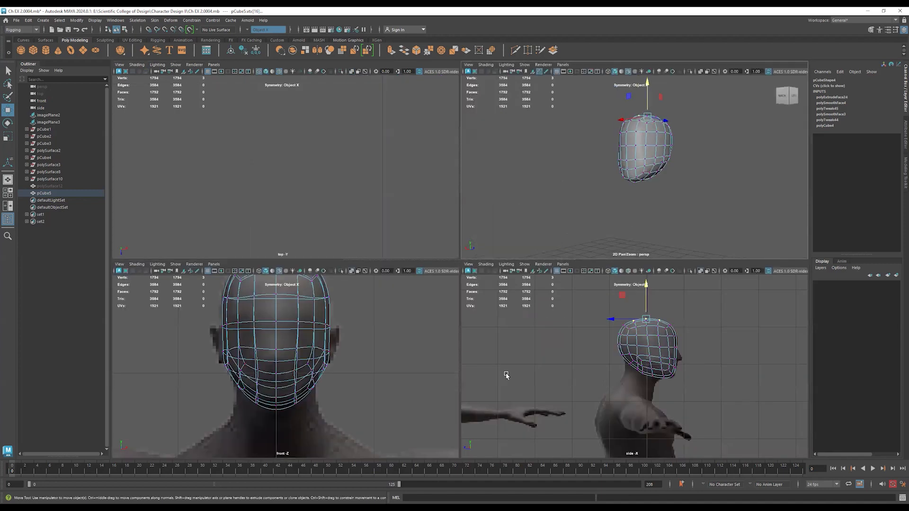
drag(338, 357, 318, 385)
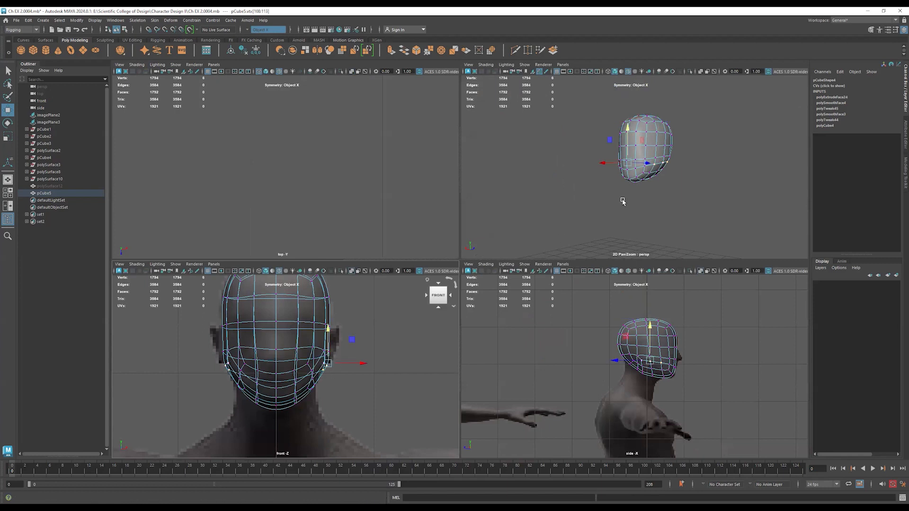
alt+drag(708, 181, 730, 180)
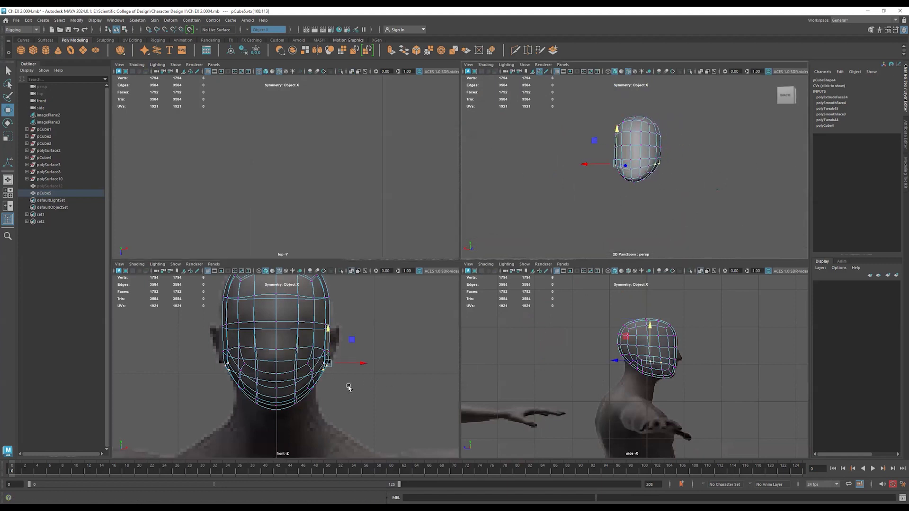
key(space)
scroll(552, 345, up, 5)
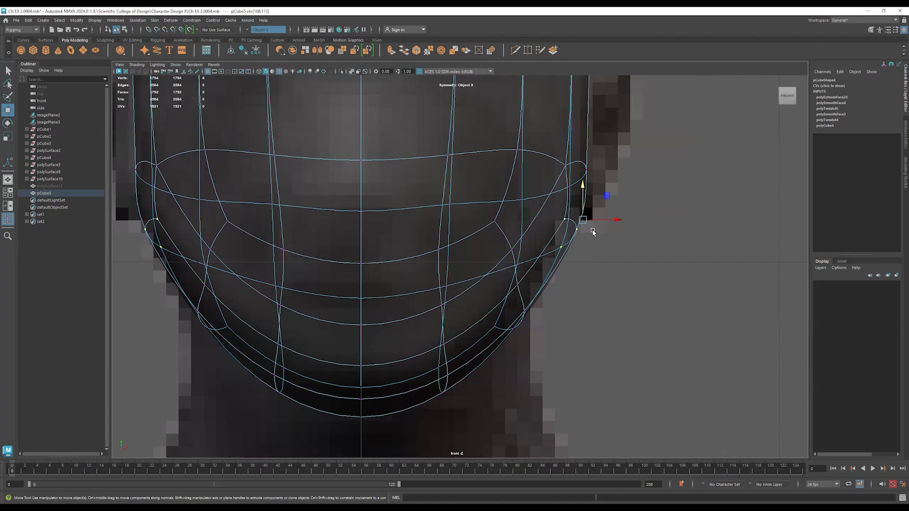
drag(651, 206, 534, 275)
middle_drag(607, 194, 585, 185)
Move the lower jaw side vertices up and slightly inward, and pull the cheek vertices at earlobe level inward.
drag(575, 276, 475, 351)
drag(536, 287, 532, 277)
alt+middle_drag(603, 301, 632, 280)
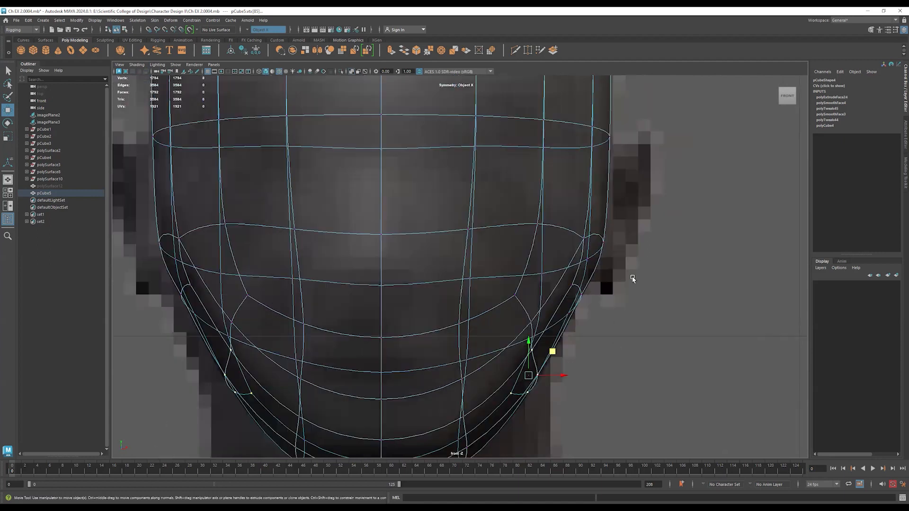
click(605, 241)
drag(639, 254, 630, 257)
Examine the reshaped head against the front reference and from several angles in perspective.
scroll(639, 343, down, 5)
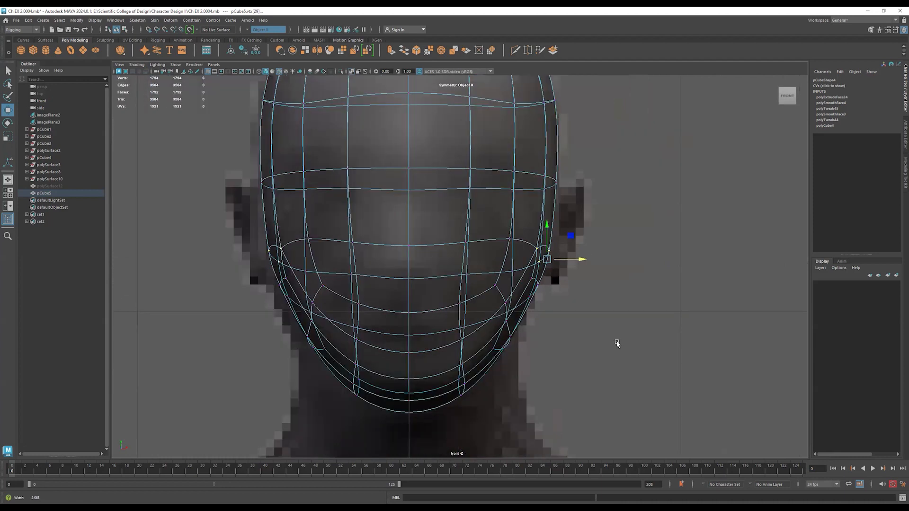
scroll(637, 341, up, 5)
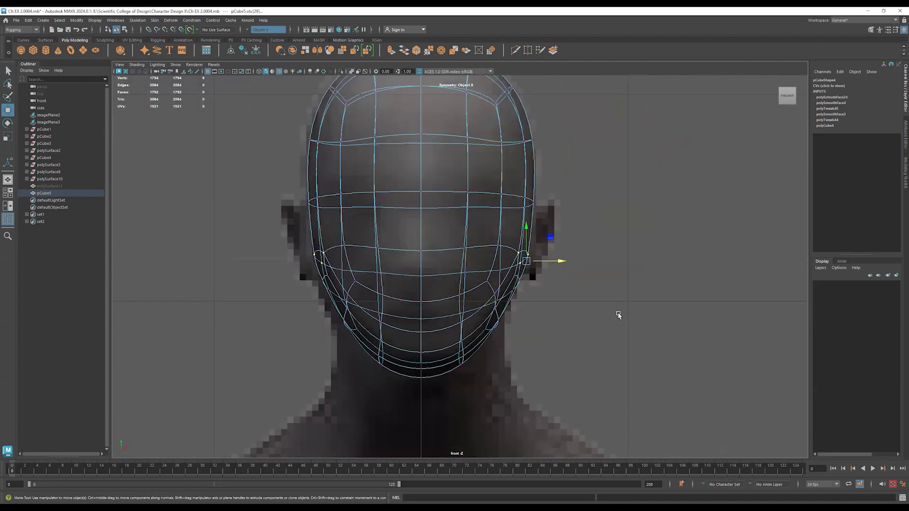
alt+drag(589, 288, 582, 315)
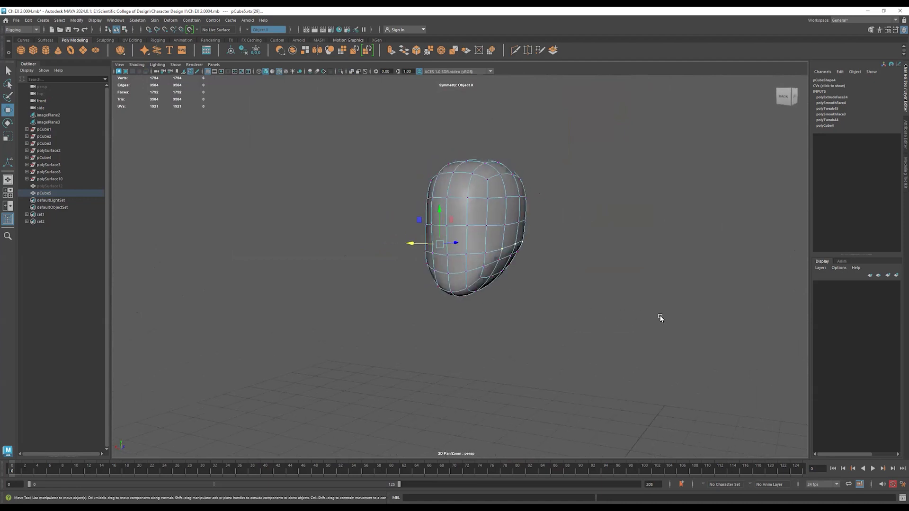
scroll(428, 309, up, 6)
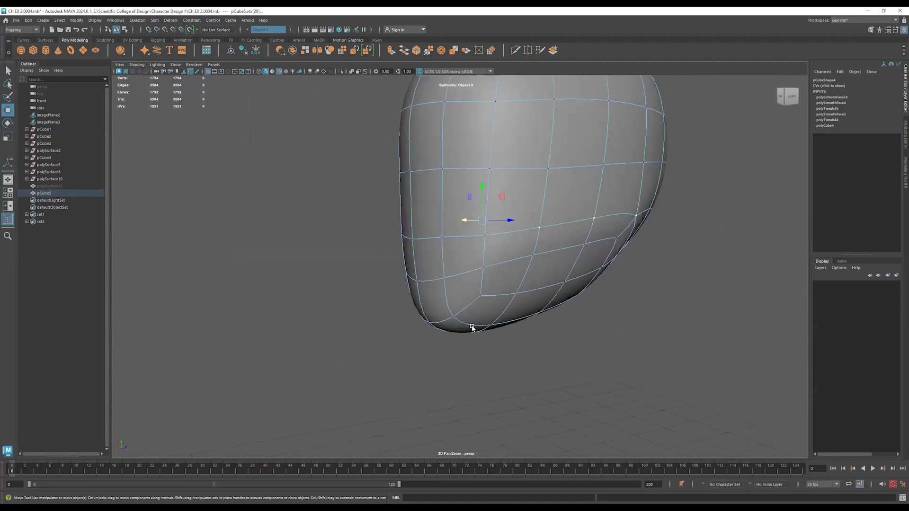
key(space)
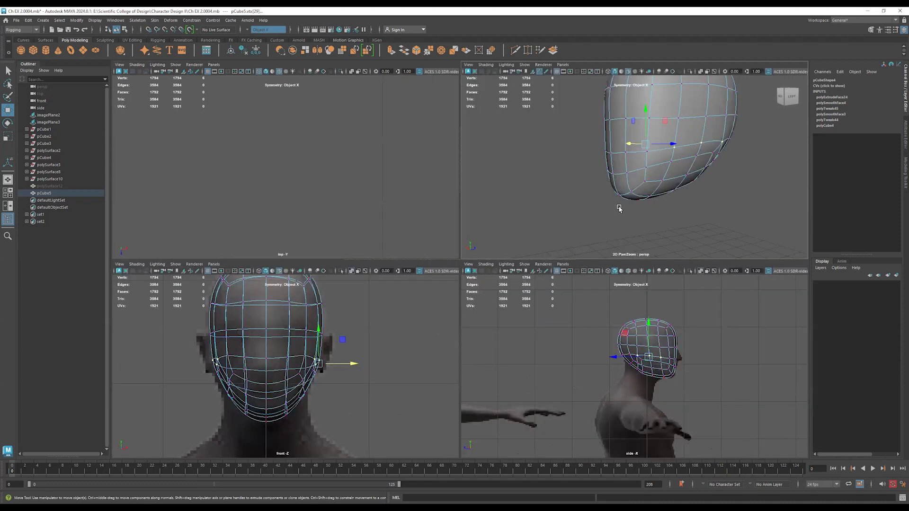
key(space)
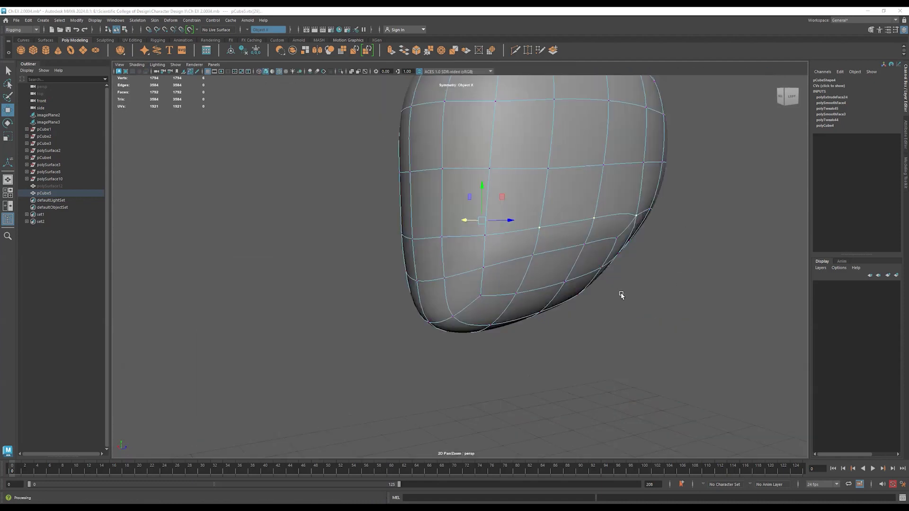
Select the edges at the rear corner of the jaw, move them slightly forward, and check the jawline with smoothing.
alt+drag(621, 296, 588, 286)
key(1)
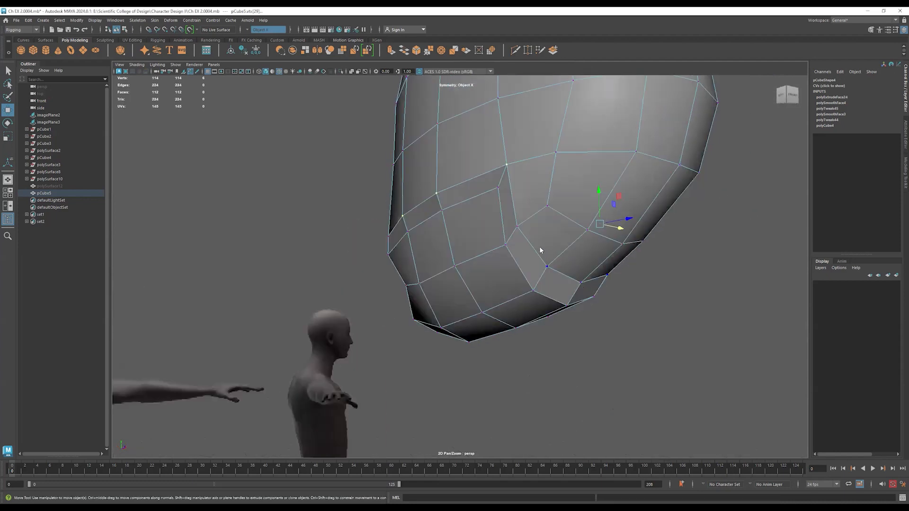
right_drag(539, 247, 505, 239)
right_drag(513, 188, 513, 166)
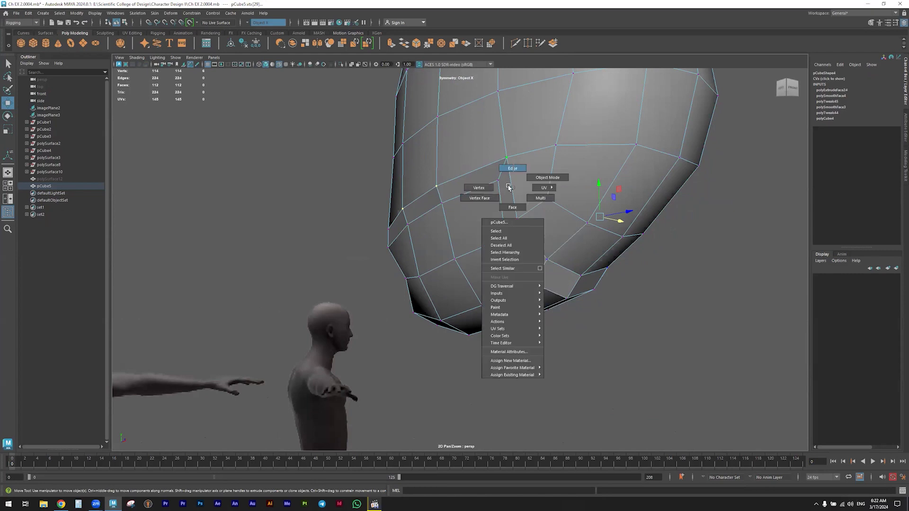
click(510, 186)
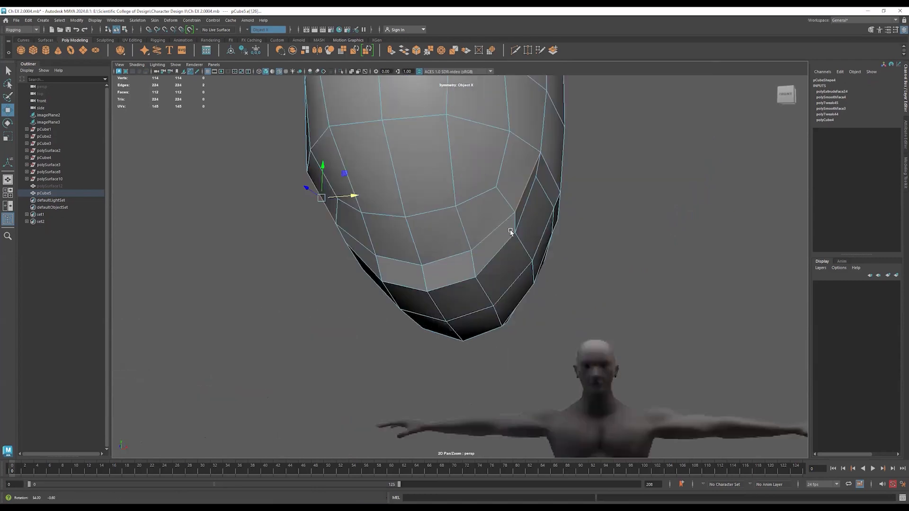
click(519, 196)
alt+drag(419, 283, 592, 272)
drag(664, 251, 658, 251)
alt+drag(587, 275, 594, 287)
key(3)
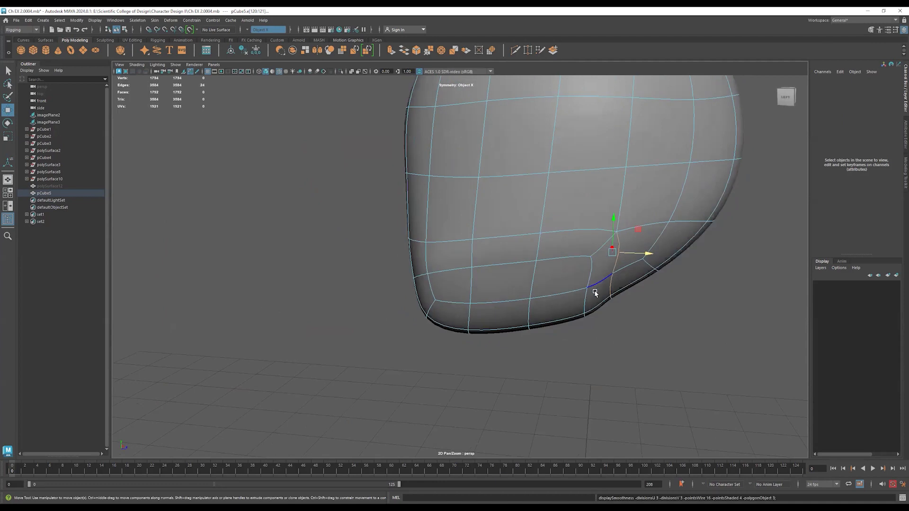
mouse_move(548, 312)
alt+mouse_down()
mouse_move(540, 322)
mouse_move(541, 314)
alt+mouse_up()
scroll(455, 314, down, 4)
alt+drag(458, 314, 588, 286)
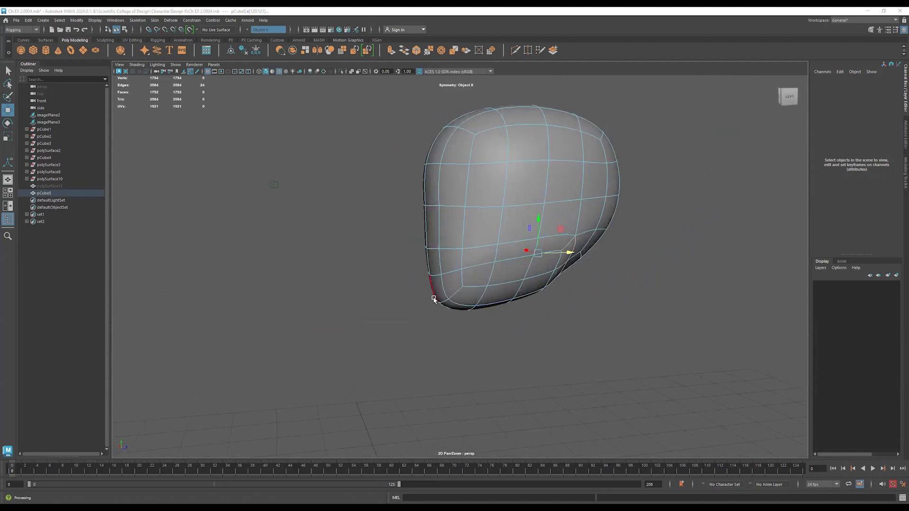
Set the symmetry to Topology, using the vertical centre edge on the front of the chin as the seam.
alt+drag(512, 297, 487, 294)
key(1)
alt+drag(385, 315, 428, 306)
alt+right_drag(488, 308, 615, 322)
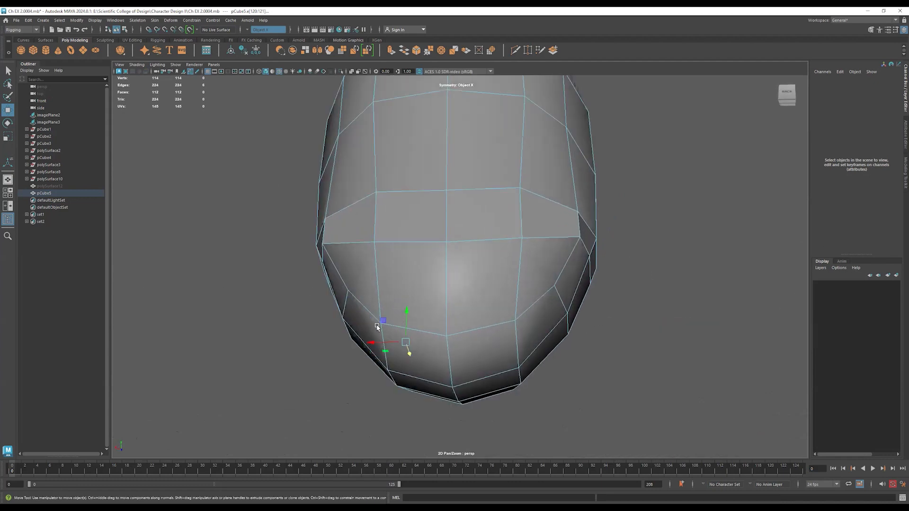
alt+drag(391, 356, 383, 316)
alt+drag(404, 267, 398, 260)
alt+drag(498, 260, 491, 324)
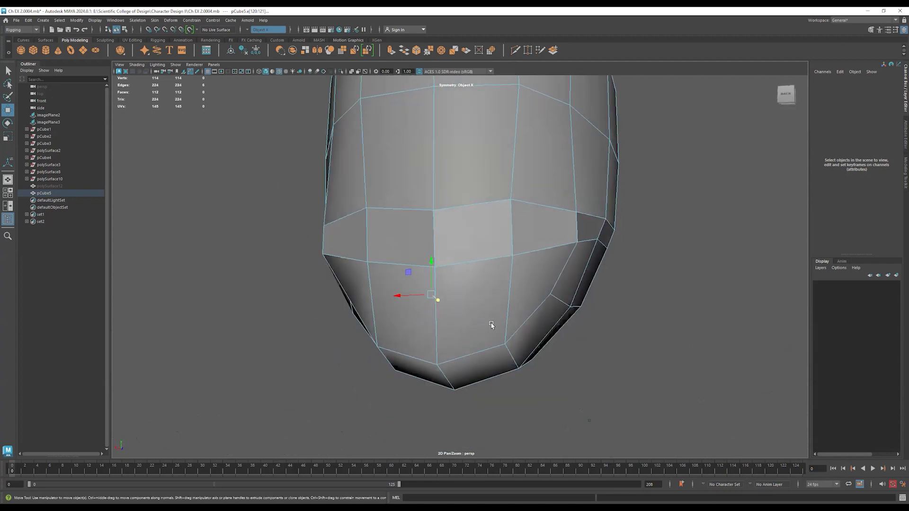
alt+right_drag(491, 324, 390, 323)
alt+drag(389, 322, 441, 324)
click(455, 316)
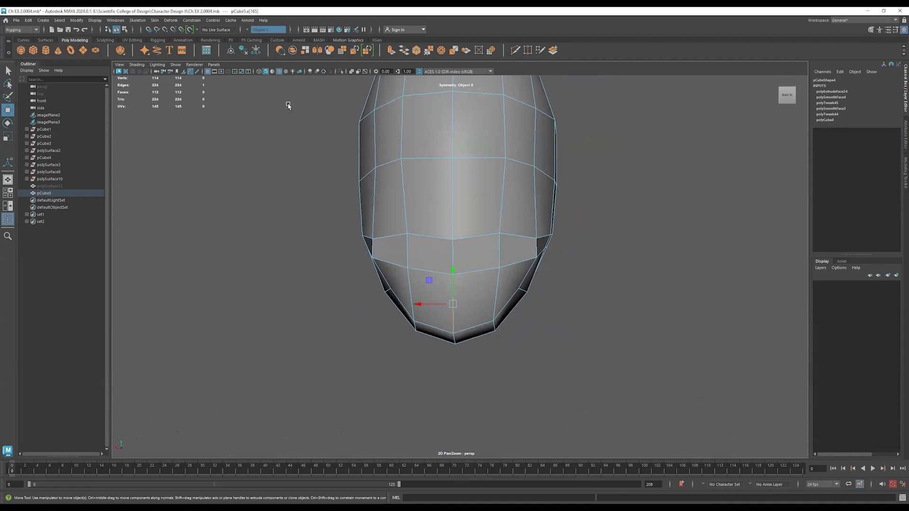
click(259, 30)
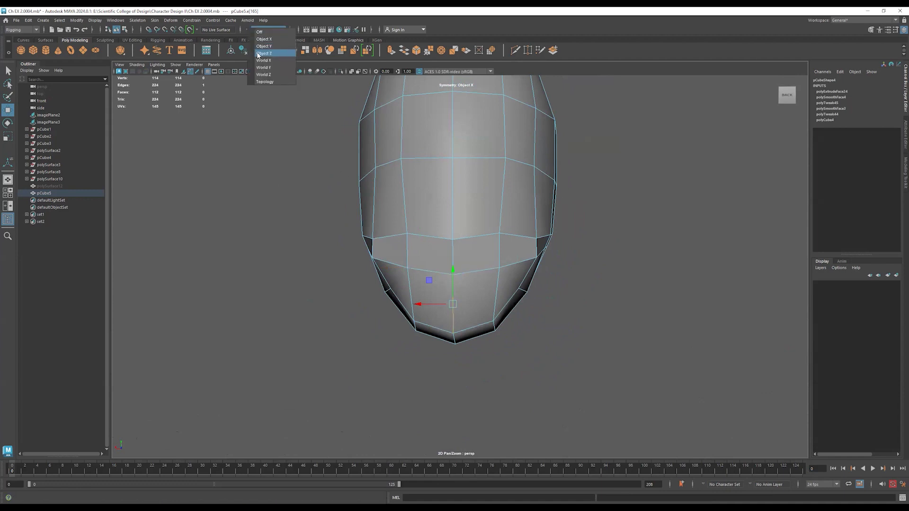
click(265, 82)
With Multi-Cut, cut a new edge line across the front of the chin between the vertices on both sides.
mouse_move(398, 279)
alt+mouse_down()
mouse_move(423, 283)
mouse_move(407, 286)
alt+mouse_up()
click(515, 51)
alt+drag(560, 243, 521, 300)
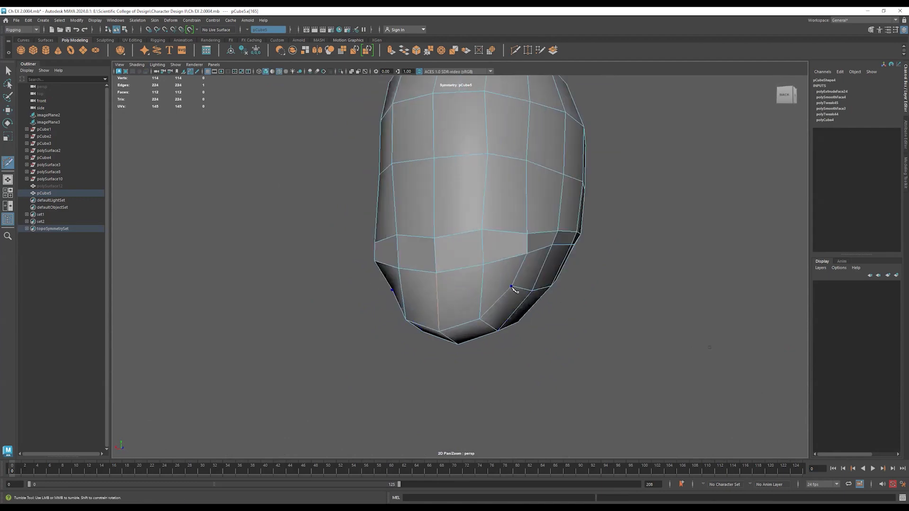
click(511, 287)
click(481, 293)
alt+drag(469, 310, 497, 307)
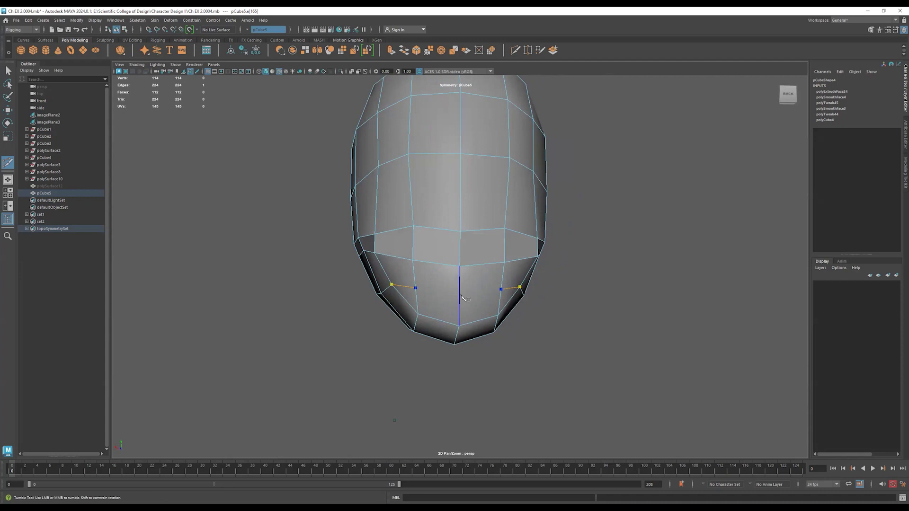
click(463, 296)
alt+drag(513, 337, 504, 288)
click(519, 269)
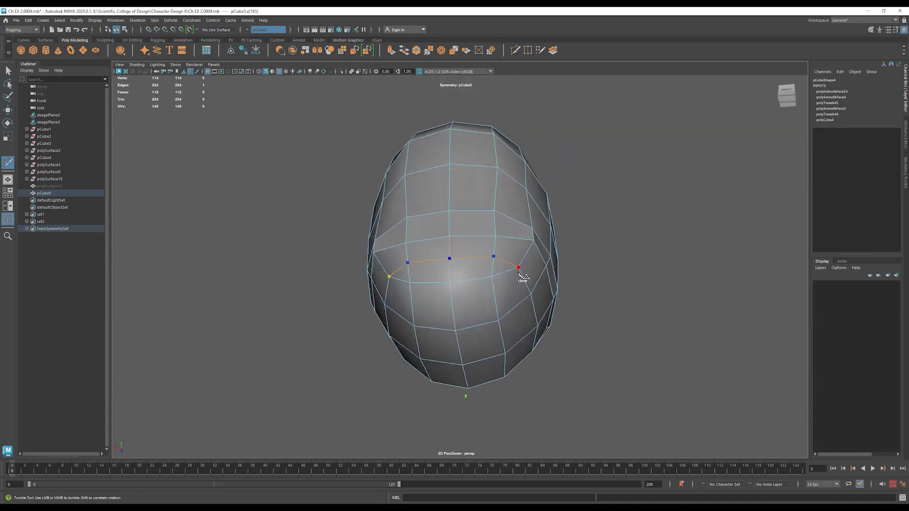
right_click(504, 294)
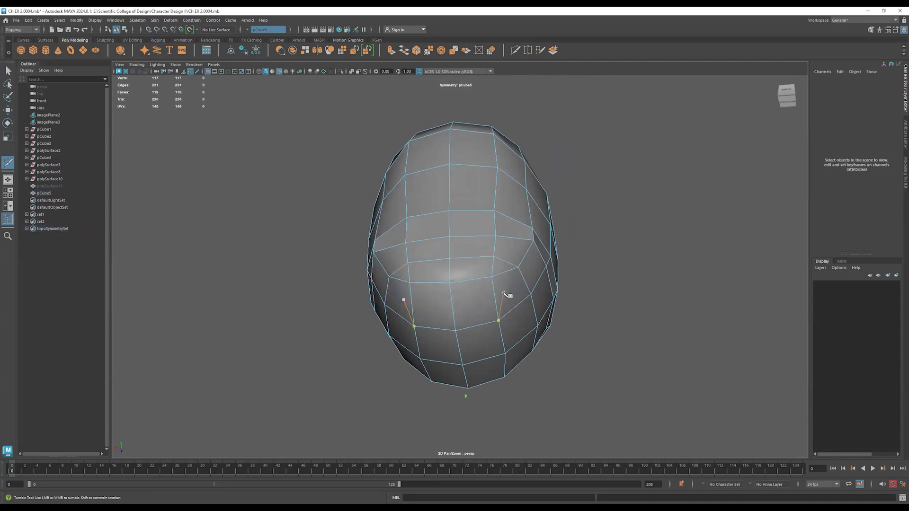
Cut a second symmetrical edge line across the lower chin and delete its diagonal edges at both sides.
click(518, 268)
click(495, 296)
click(452, 303)
alt+drag(436, 314, 468, 343)
key(w)
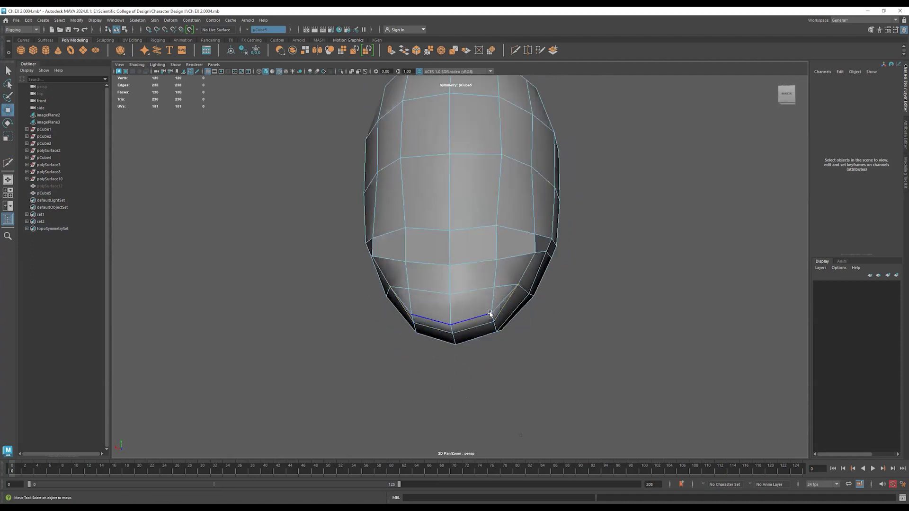
scroll(473, 359, up, 3)
alt+drag(473, 360, 451, 348)
click(490, 317)
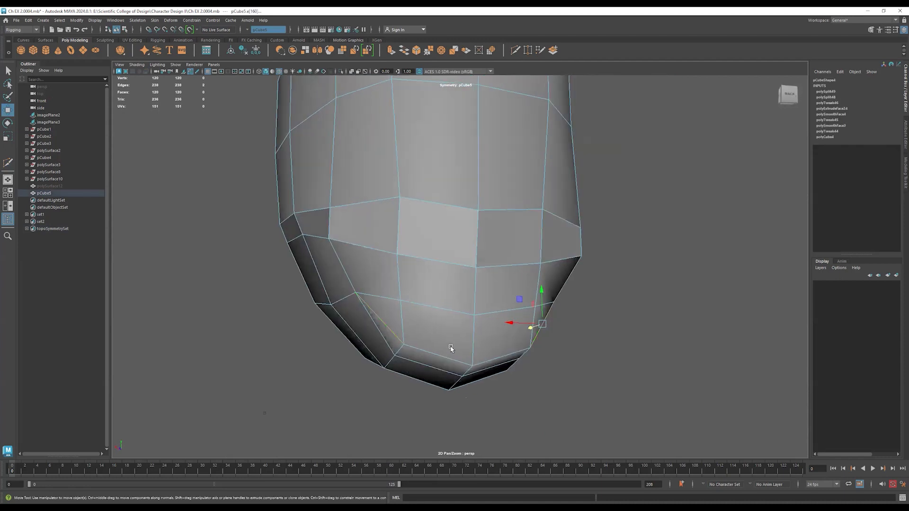
key(Delete)
Select the vertices at the chin's outer corners, move them symmetrically inward, and check the smoothed chin.
click(451, 350)
alt+drag(549, 382, 499, 382)
click(521, 354)
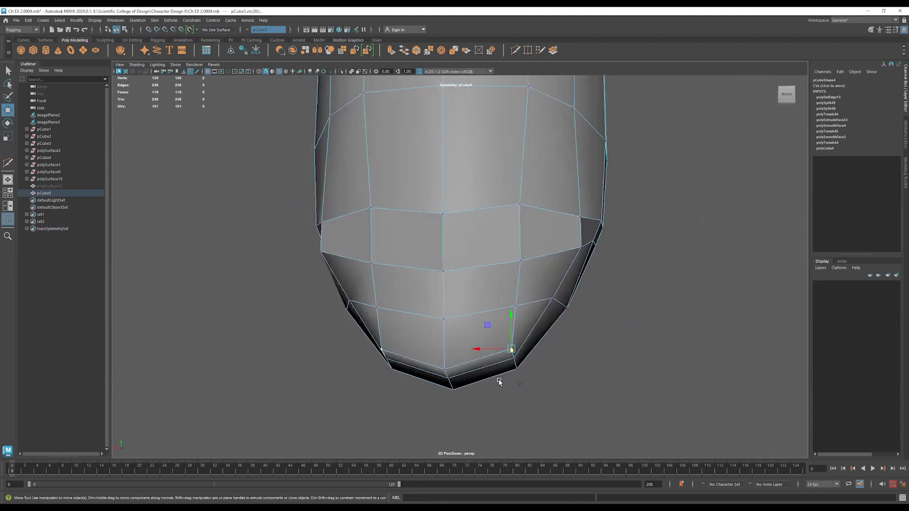
key(3)
key(1)
mouse_move(482, 367)
alt+mouse_down()
mouse_move(479, 374)
mouse_move(481, 366)
alt+mouse_up()
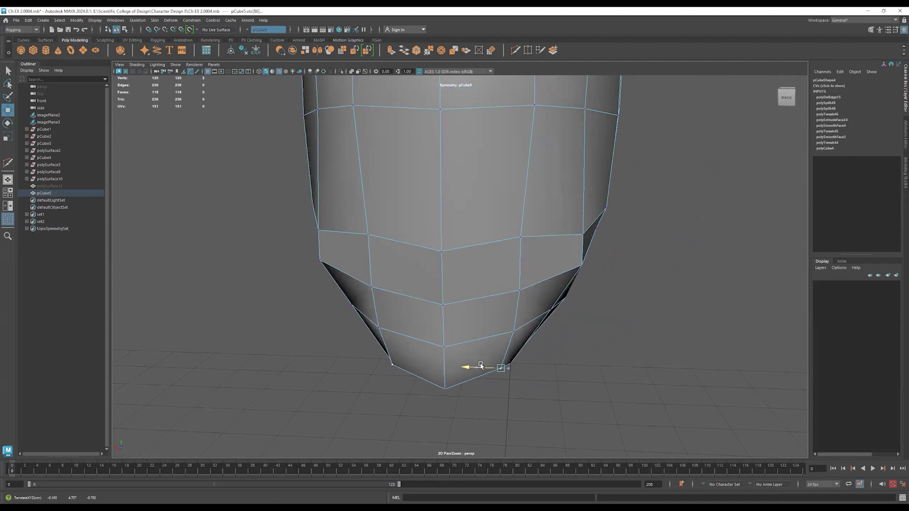
alt+drag(519, 406, 463, 341)
alt+drag(444, 379, 465, 362)
key(3)
alt+drag(446, 404, 456, 361)
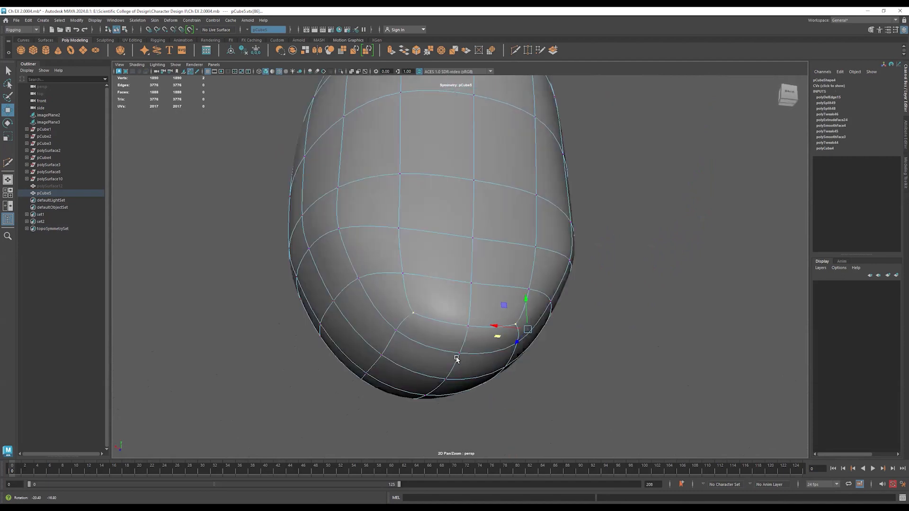
mouse_move(410, 335)
alt+mouse_down()
mouse_move(398, 349)
mouse_move(340, 355)
mouse_move(416, 350)
alt+mouse_up()
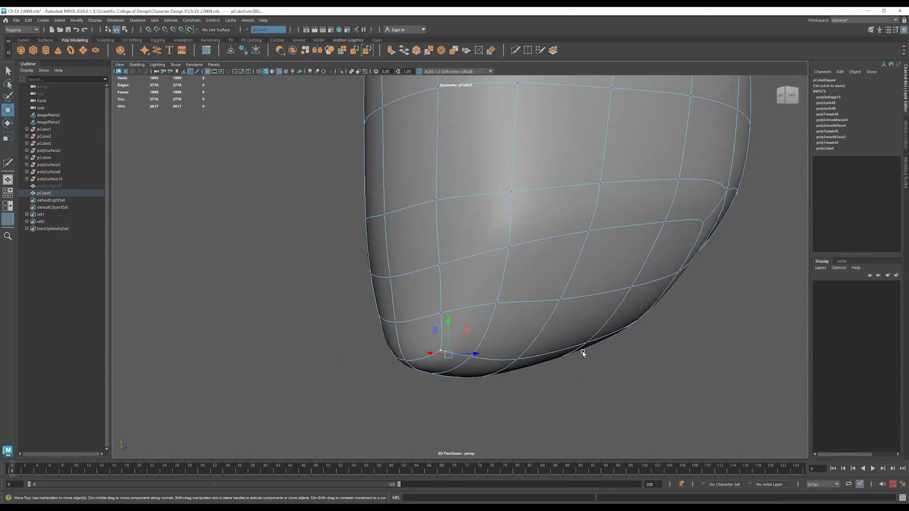
In the side view, select the chin's bottom vertices and move them slightly down toward the reference chin line.
key(space)
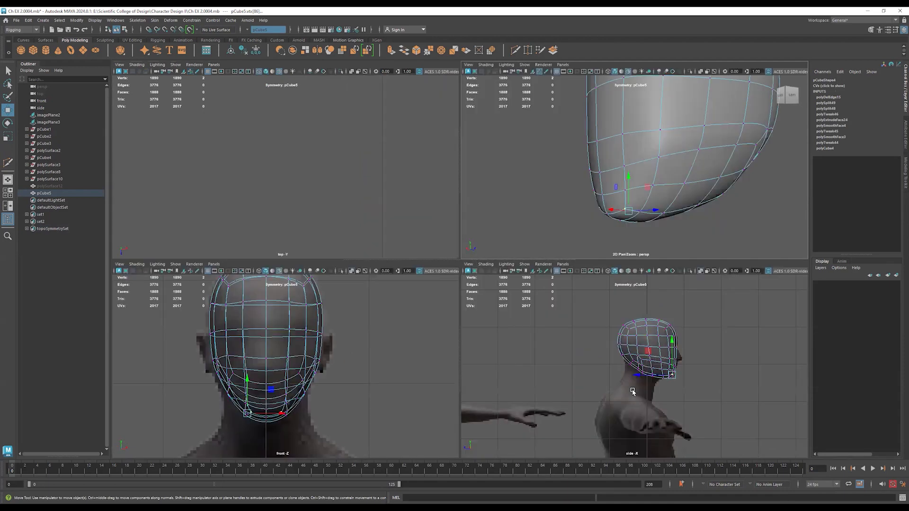
key(space)
scroll(670, 382, up, 10)
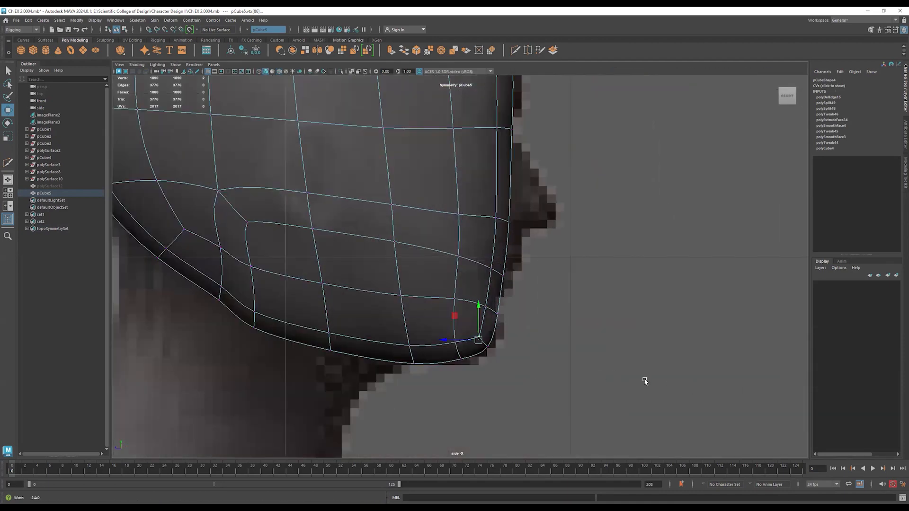
alt+middle_drag(564, 410, 577, 335)
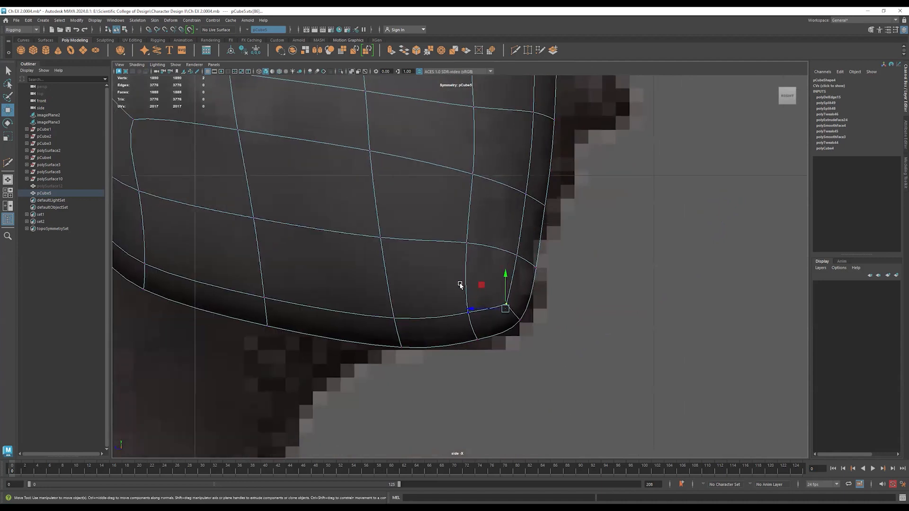
drag(481, 283, 486, 345)
key(ctrl+z)
drag(496, 299, 453, 371)
mouse_move(454, 311)
mouse_down()
mouse_move(443, 317)
mouse_move(448, 322)
mouse_up()
In the side view, move the vertices above the chin and the next row at mouth level back to follow the profile.
drag(554, 256, 491, 264)
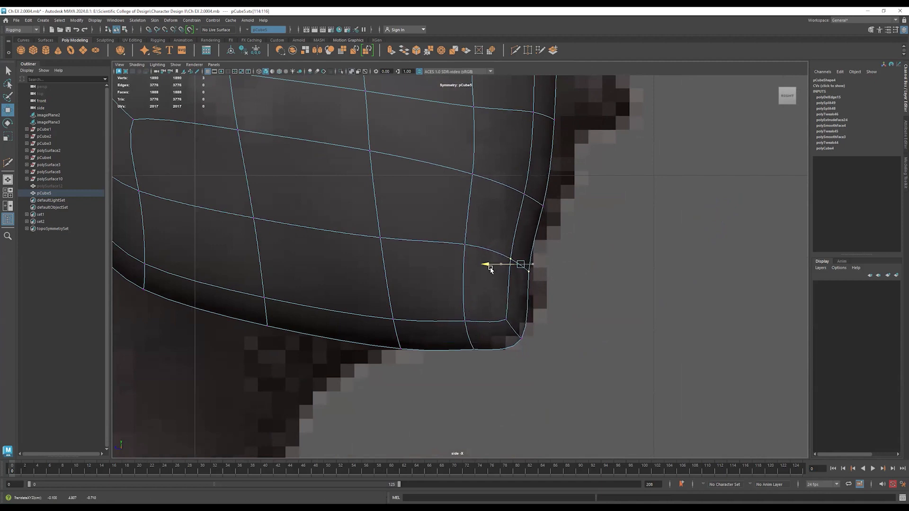
alt+middle_drag(539, 284, 556, 404)
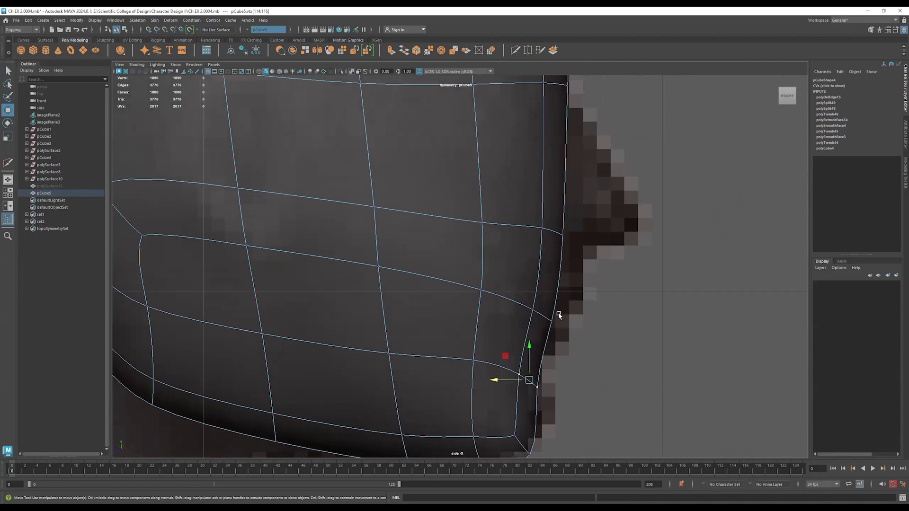
drag(581, 303, 509, 323)
alt+middle_drag(565, 274, 584, 482)
alt+right_drag(659, 330, 568, 332)
alt+middle_drag(478, 328, 523, 341)
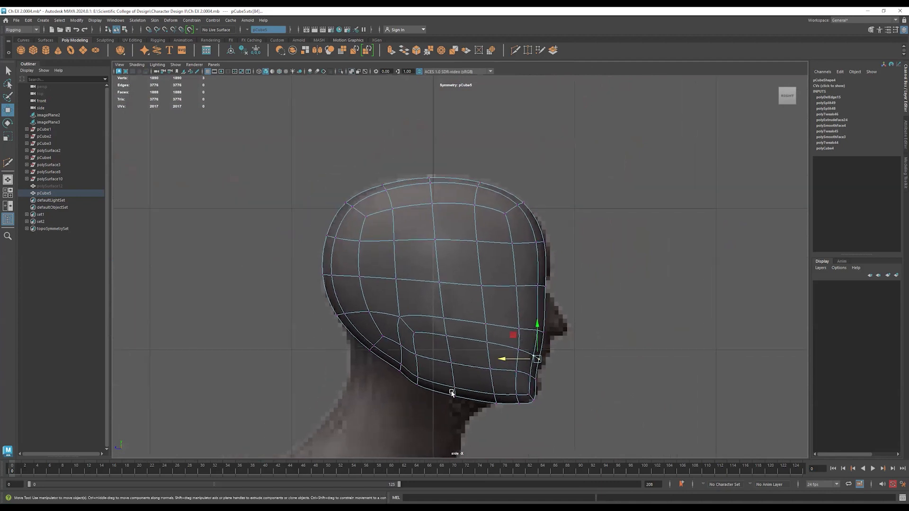
Examine the jaw profile against the side reference and the smoothed head from several angles in perspective.
alt+middle_drag(412, 414, 493, 371)
alt+right_drag(430, 367, 569, 376)
alt+middle_drag(539, 383, 486, 341)
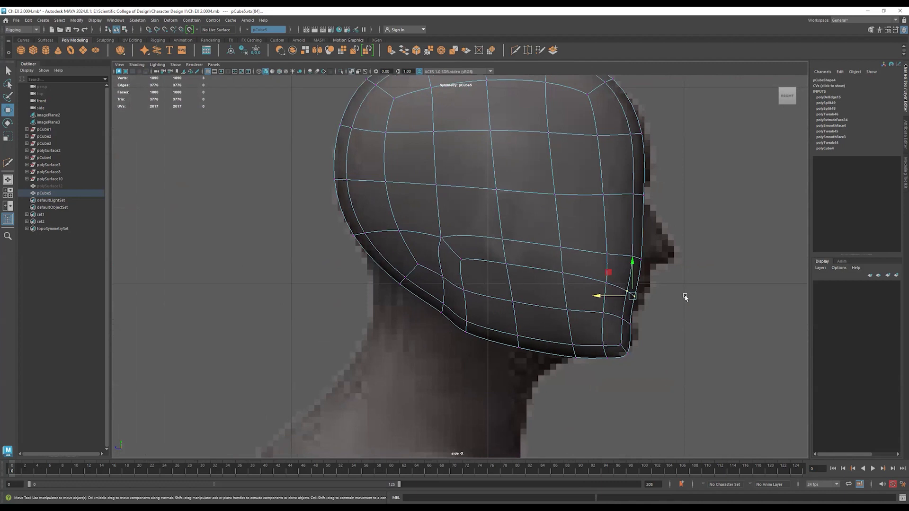
key(space)
key(space)
alt+drag(381, 330, 353, 264)
alt+right_drag(353, 264, 347, 282)
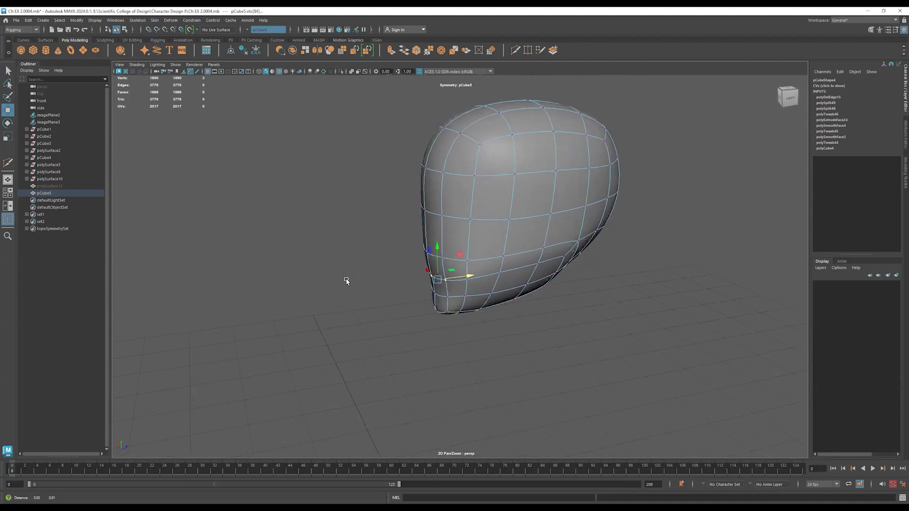
alt+middle_drag(347, 281, 370, 314)
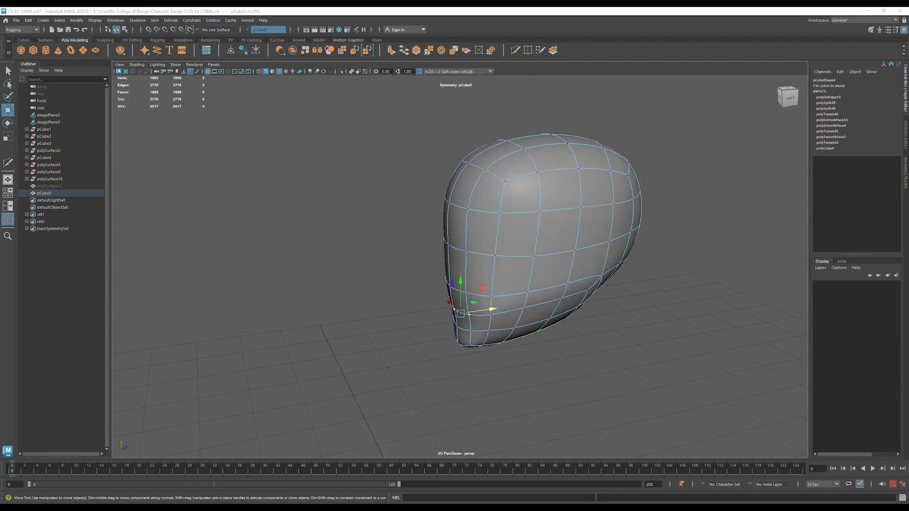
alt+drag(399, 360, 439, 355)
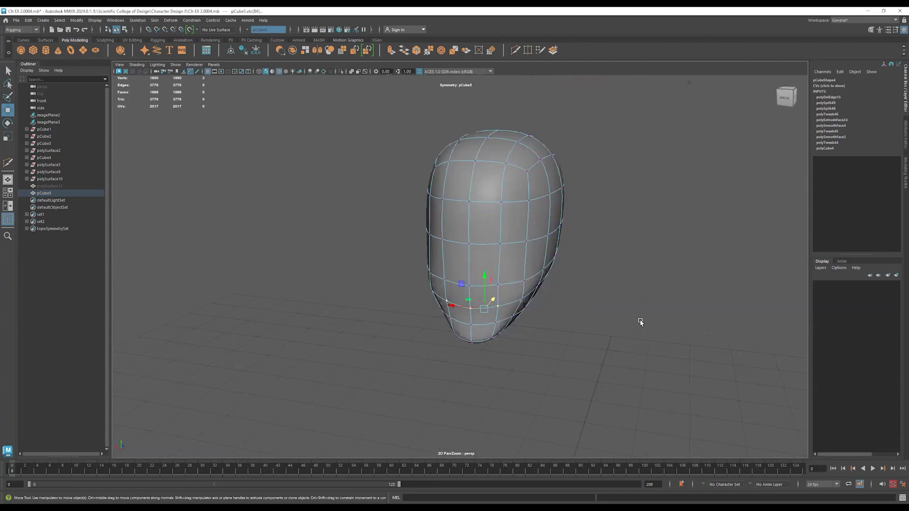
alt+drag(485, 329, 511, 332)
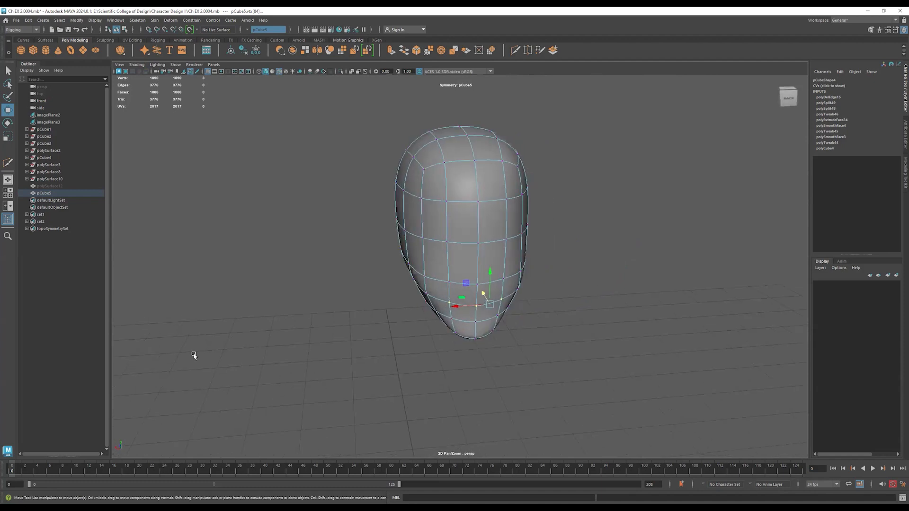
Compare the unsmoothed jaw and chin outline with the front reference in the front view.
key(space)
key(space)
alt+right_drag(431, 342, 445, 343)
alt+middle_drag(440, 312, 453, 375)
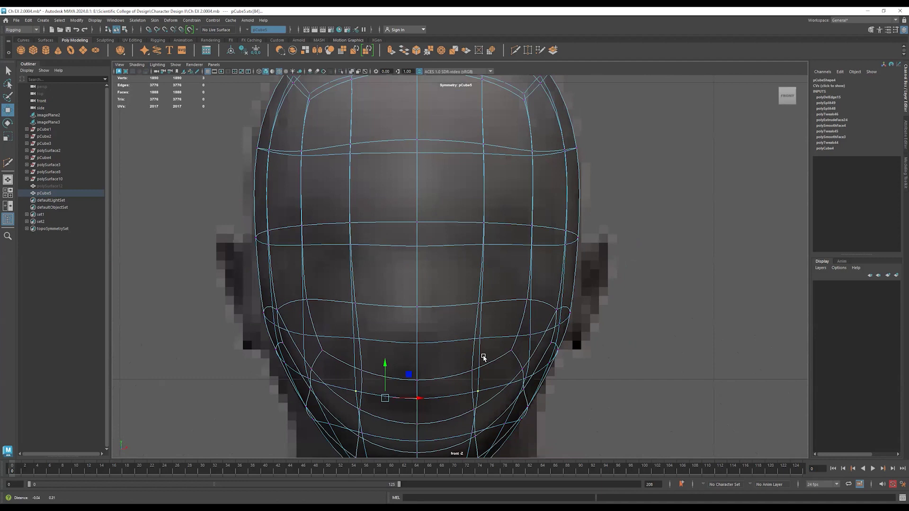
scroll(483, 357, down, 5)
scroll(539, 357, up, 3)
key(1)
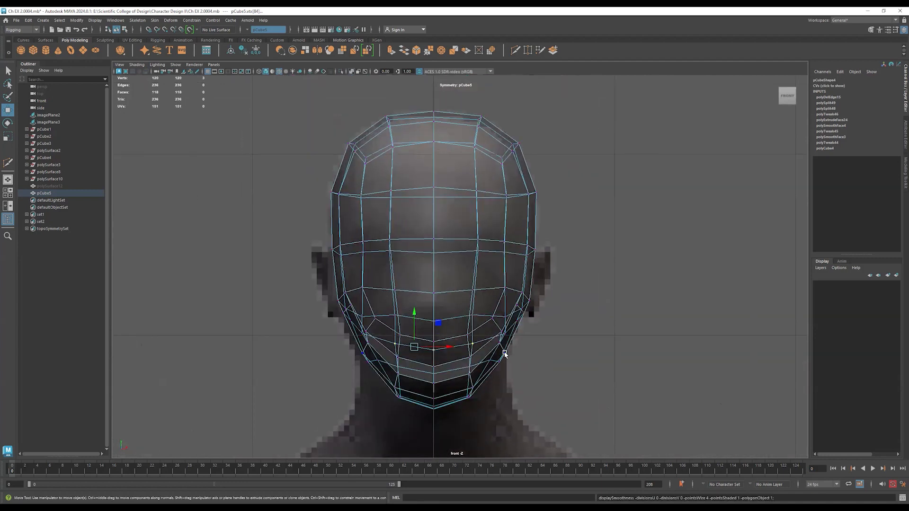
scroll(444, 287, up, 3)
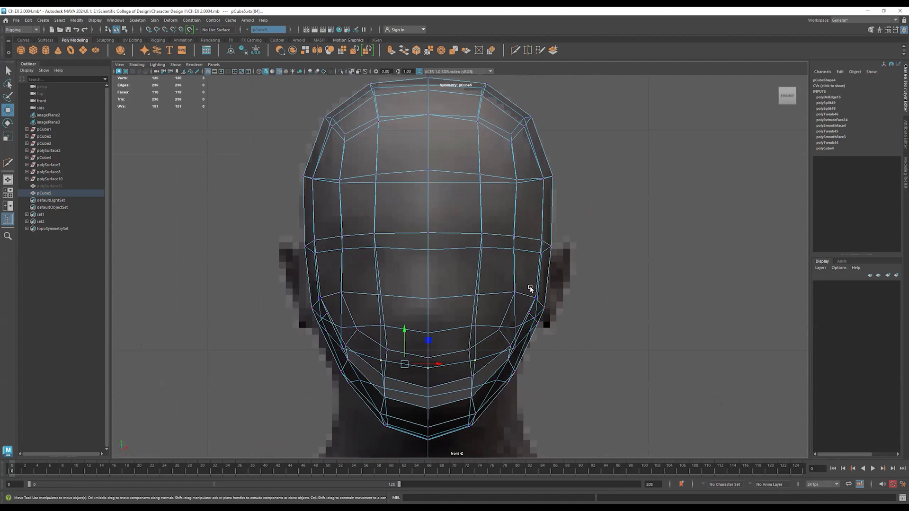
scroll(478, 279, down, 3)
scroll(480, 279, up, 4)
scroll(515, 280, down, 3)
scroll(492, 294, up, 3)
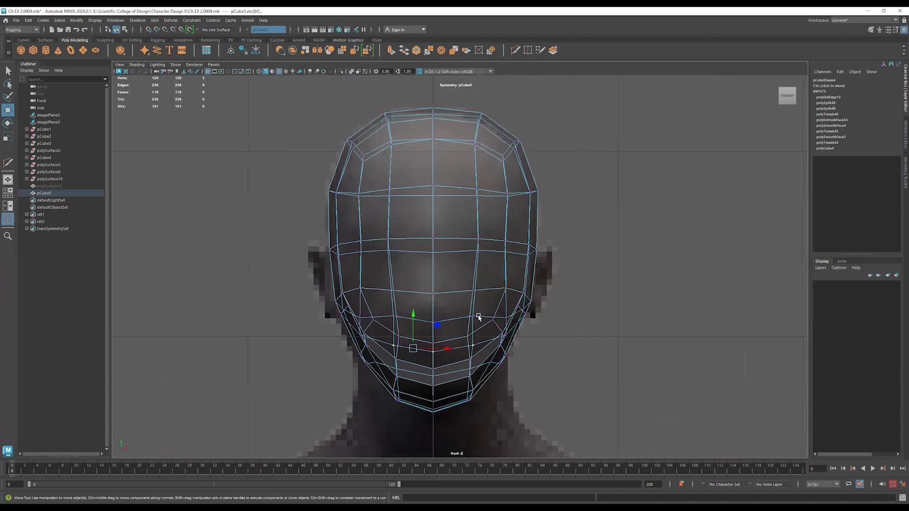
scroll(430, 307, up, 4)
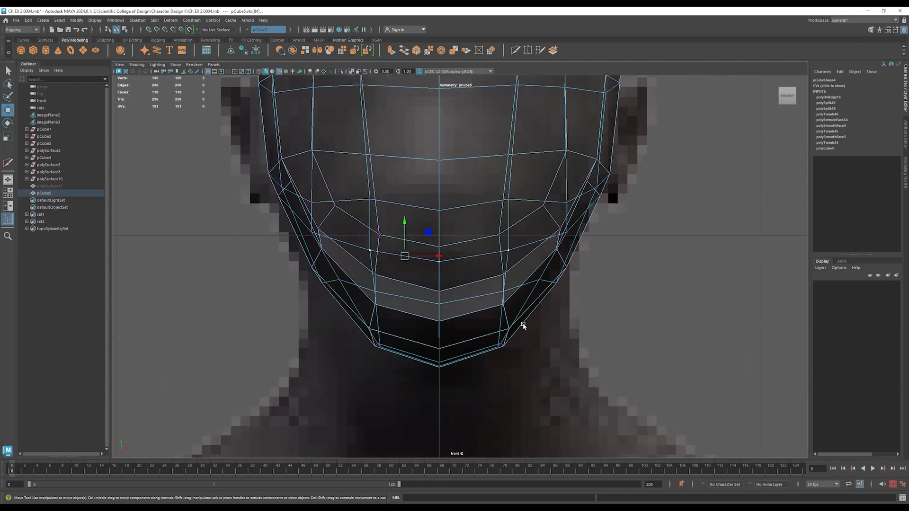
Switch from the front view to a back view of the character and select the head mesh there.
key(a)
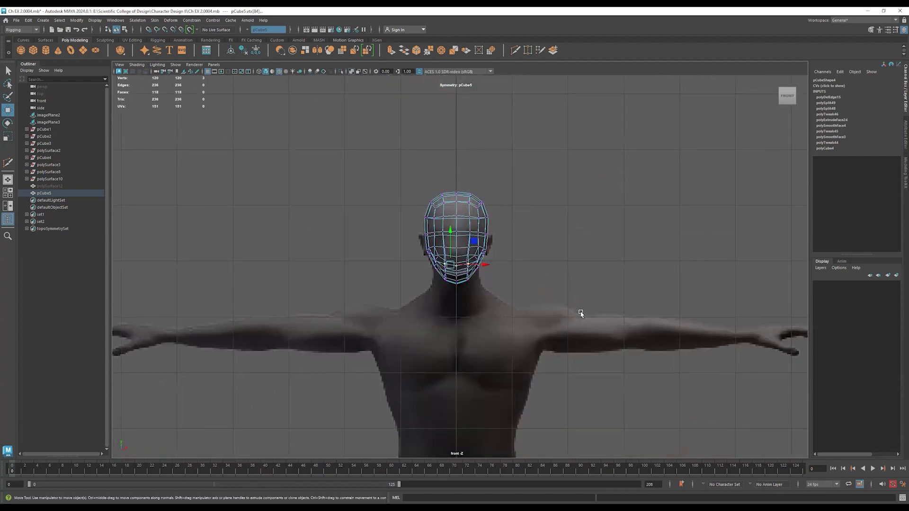
alt+drag(709, 217, 543, 295)
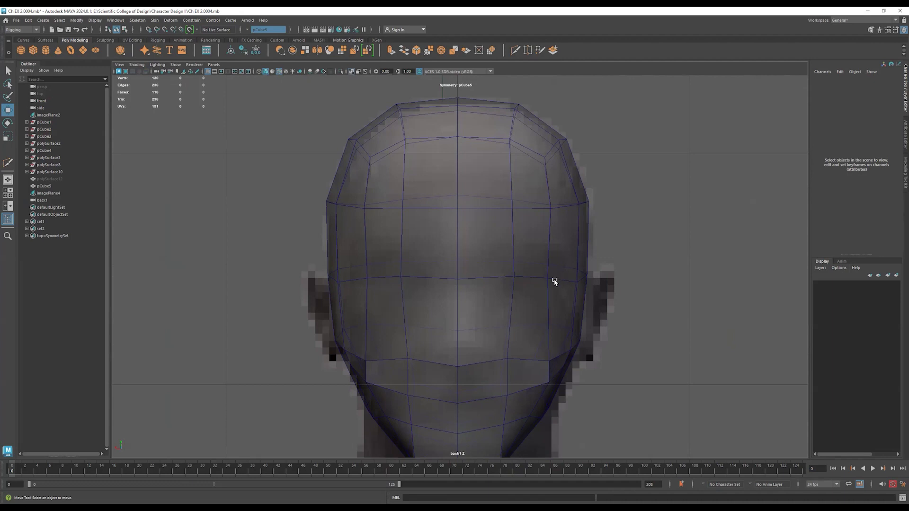
click(555, 281)
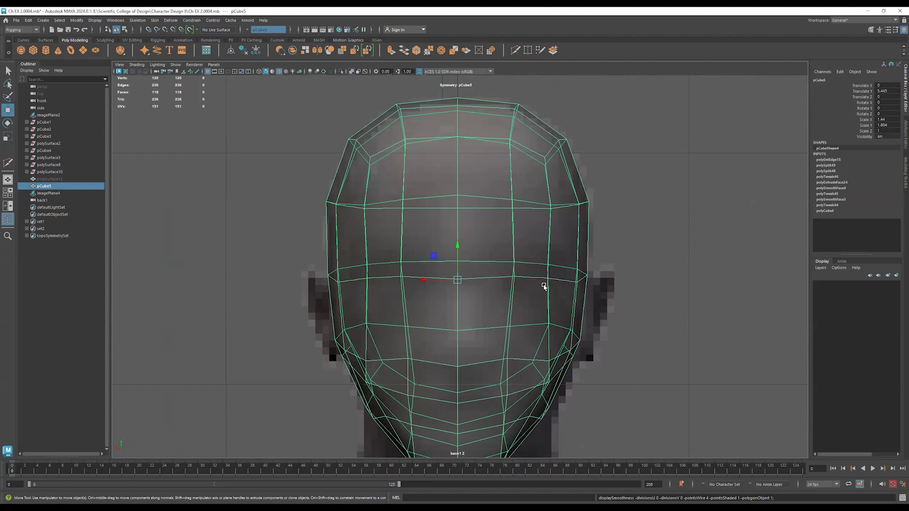
alt+middle_drag(543, 391, 539, 319)
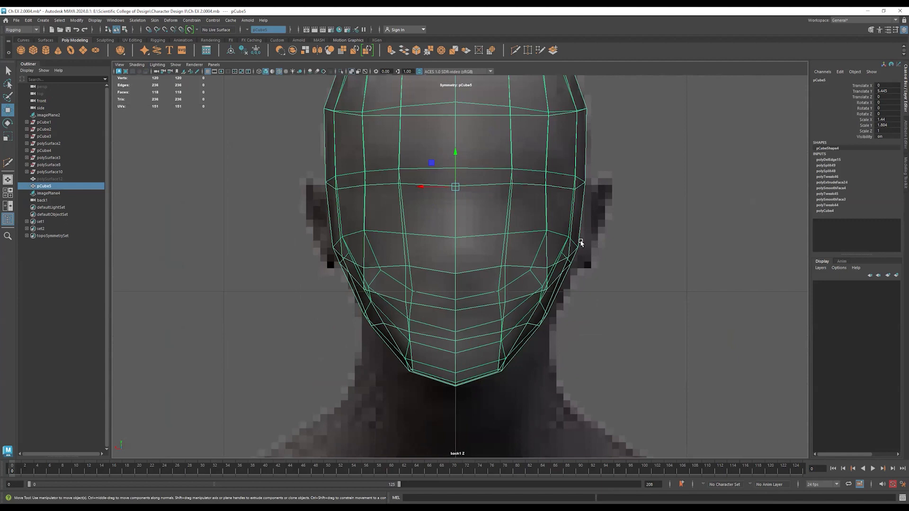
Examine the front of the face and jaw in perspective alongside the back and side reference views.
key(space)
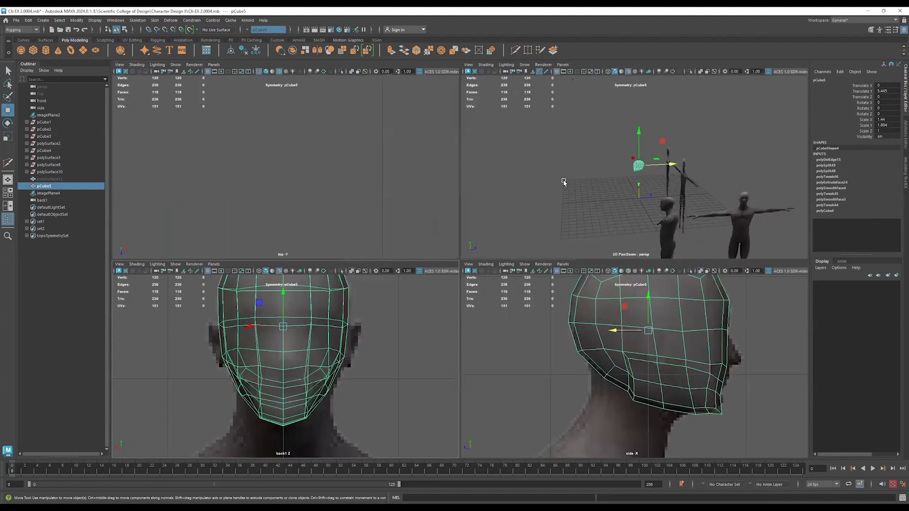
alt+drag(563, 182, 604, 180)
alt+right_drag(573, 175, 876, 183)
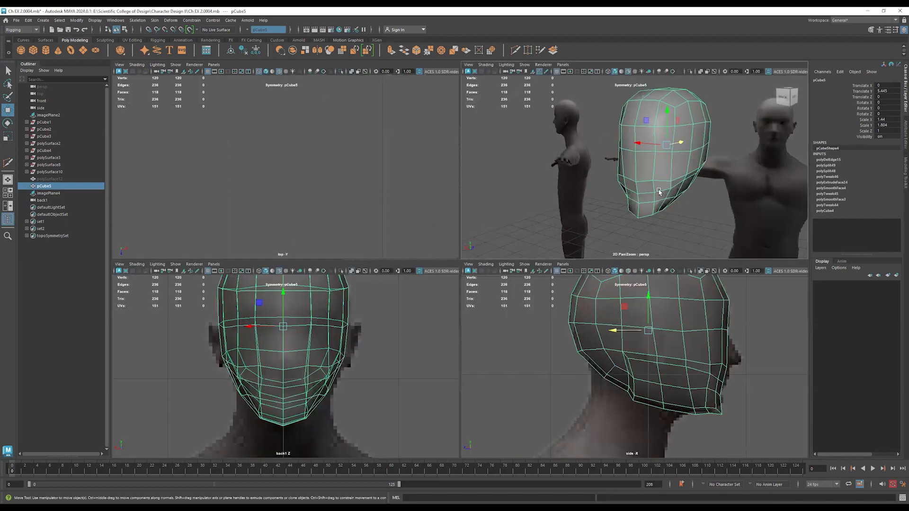
alt+drag(659, 191, 683, 190)
alt+right_drag(641, 169, 663, 160)
alt+drag(663, 161, 640, 162)
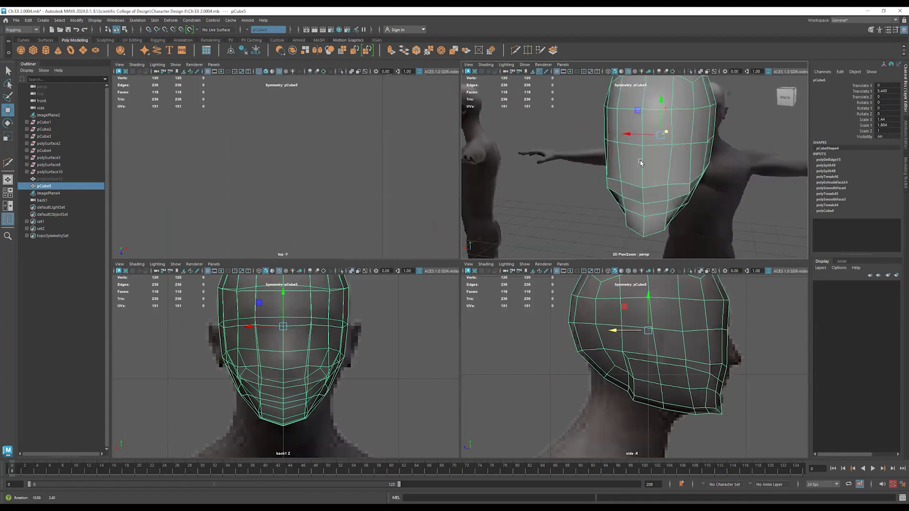
scroll(649, 162, down, 5)
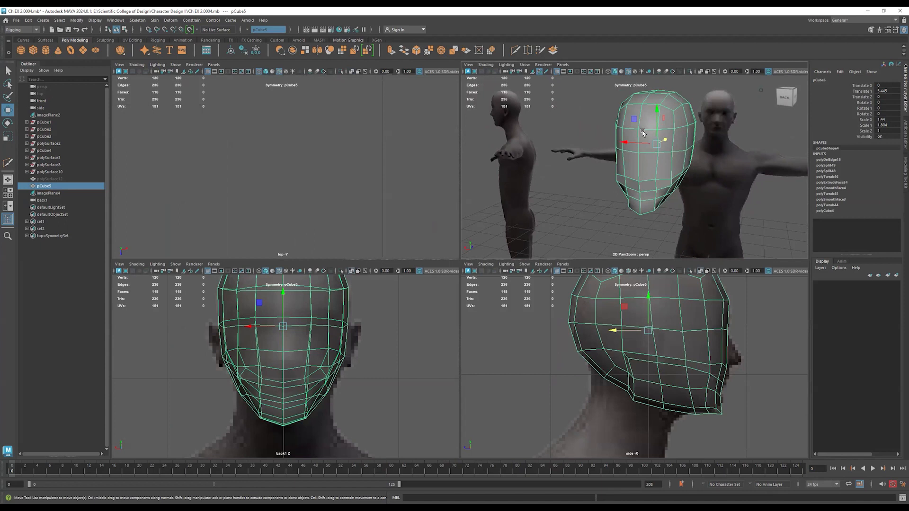
alt+drag(640, 146, 645, 131)
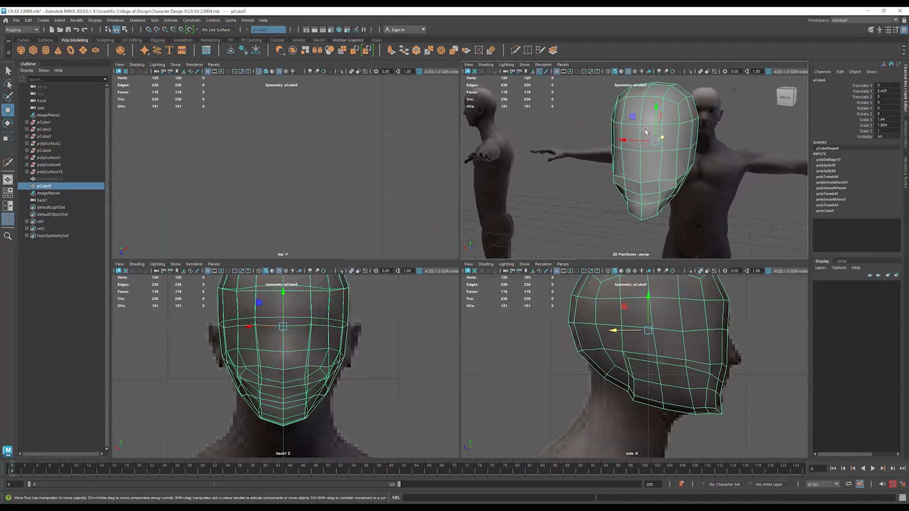
Select the symmetrical eye-level vertices beside the face's centre line and move them slightly outward in the back view.
key(F9)
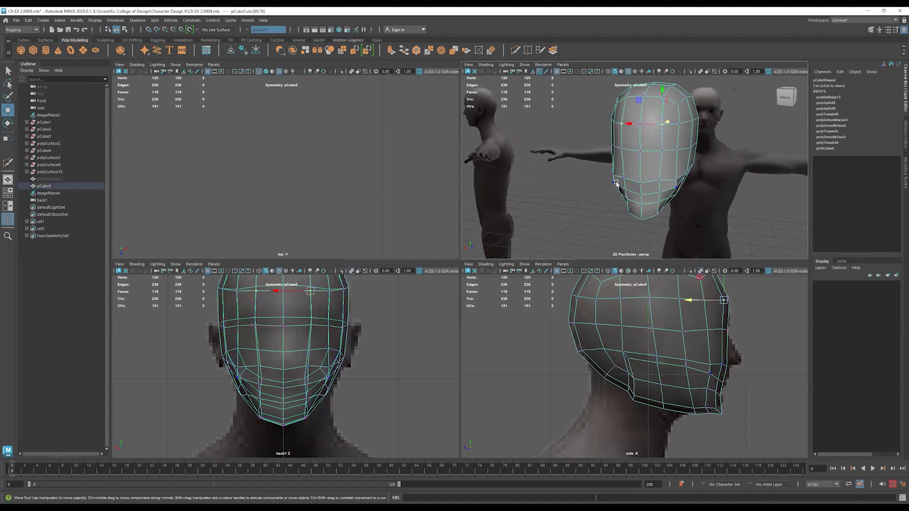
click(663, 150)
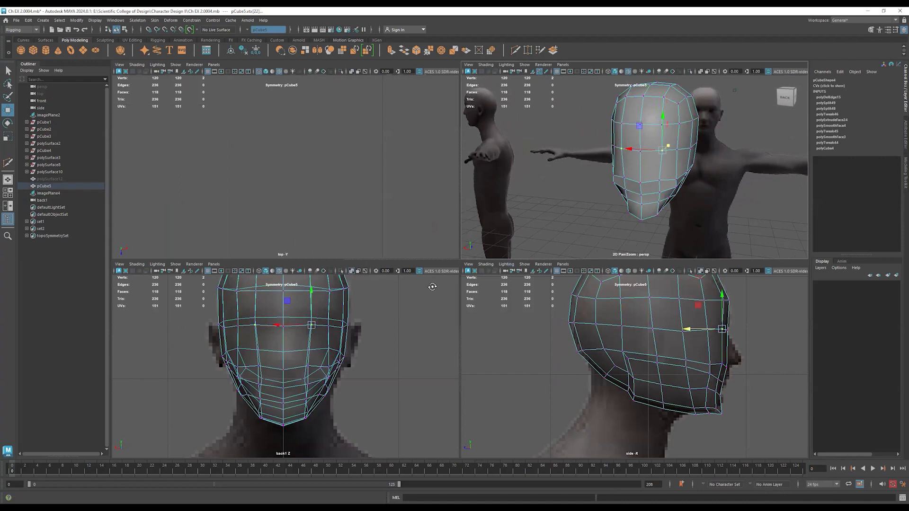
alt+drag(455, 286, 598, 189)
alt+right_drag(375, 333, 506, 334)
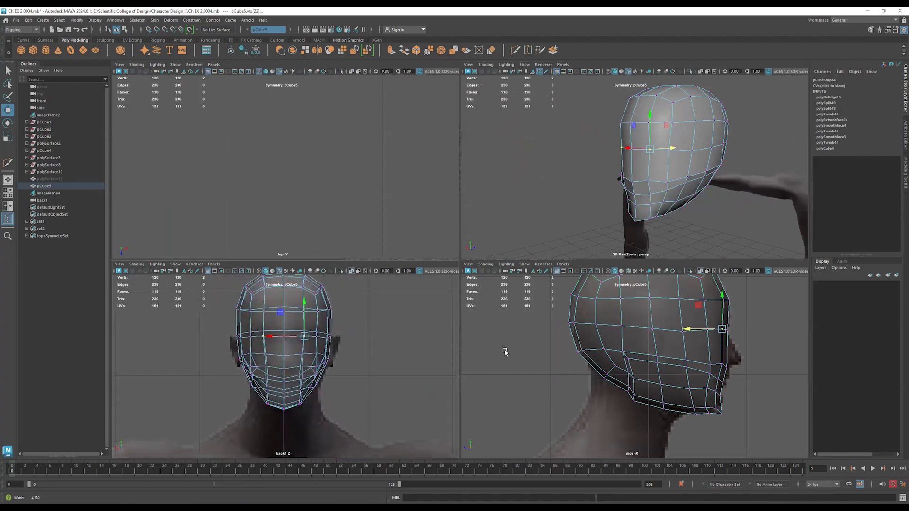
drag(280, 313, 285, 317)
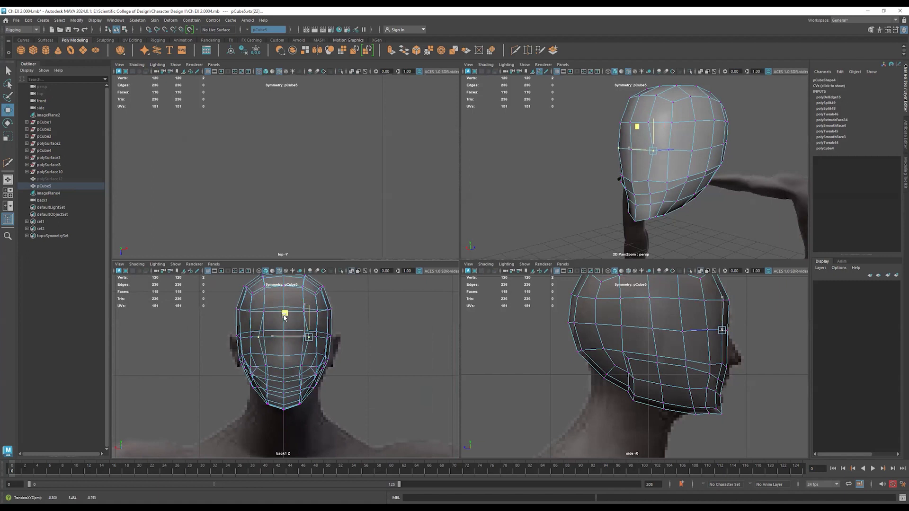
Select the centre edges of the row at mouth level and move them slightly down in the back view.
alt+drag(643, 190, 712, 192)
alt+right_drag(659, 180, 754, 179)
alt+drag(716, 177, 670, 216)
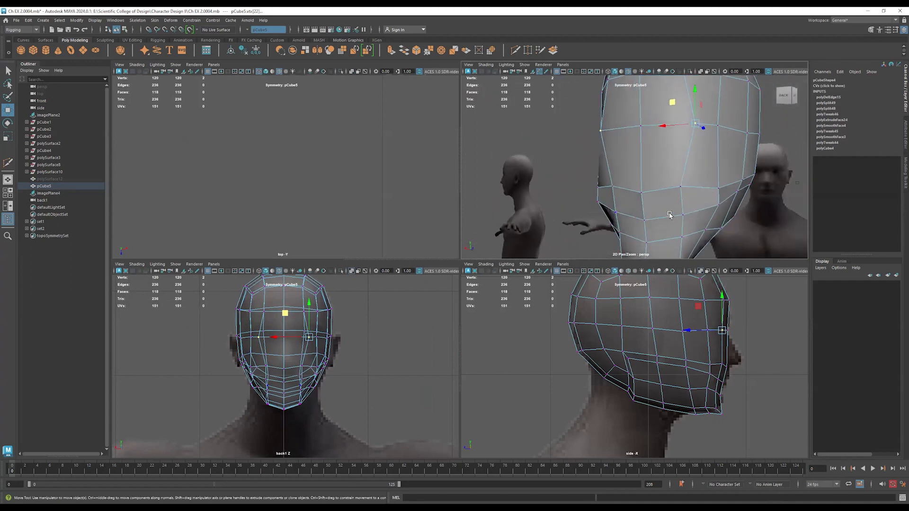
key(F10)
click(666, 215)
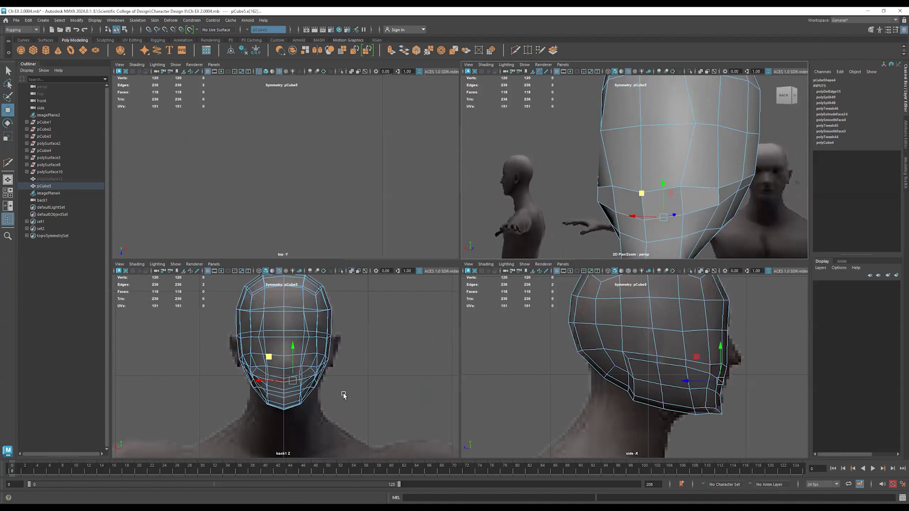
scroll(349, 408, up, 5)
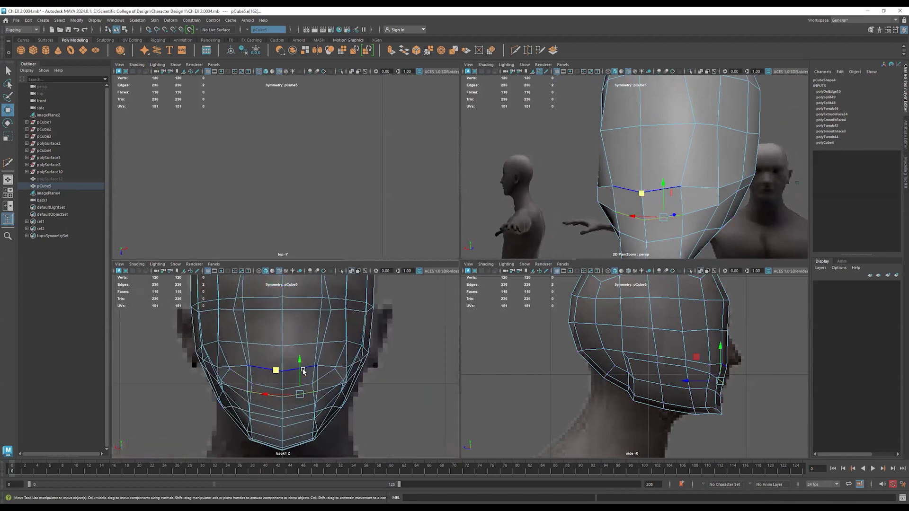
alt+right_drag(228, 410, 408, 405)
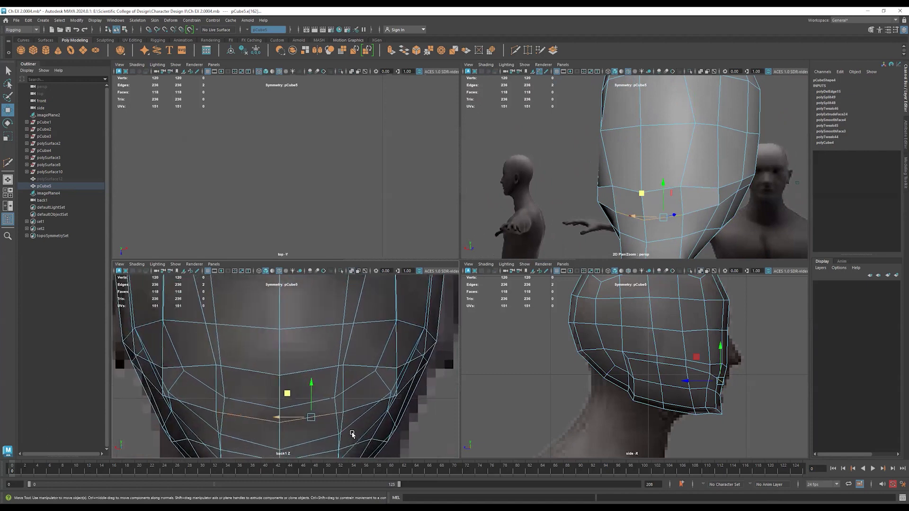
alt+middle_drag(350, 433, 350, 384)
drag(311, 340, 309, 344)
mouse_move(413, 396)
alt+right_down()
mouse_move(385, 392)
mouse_move(400, 392)
alt+right_up()
scroll(292, 386, up, 5)
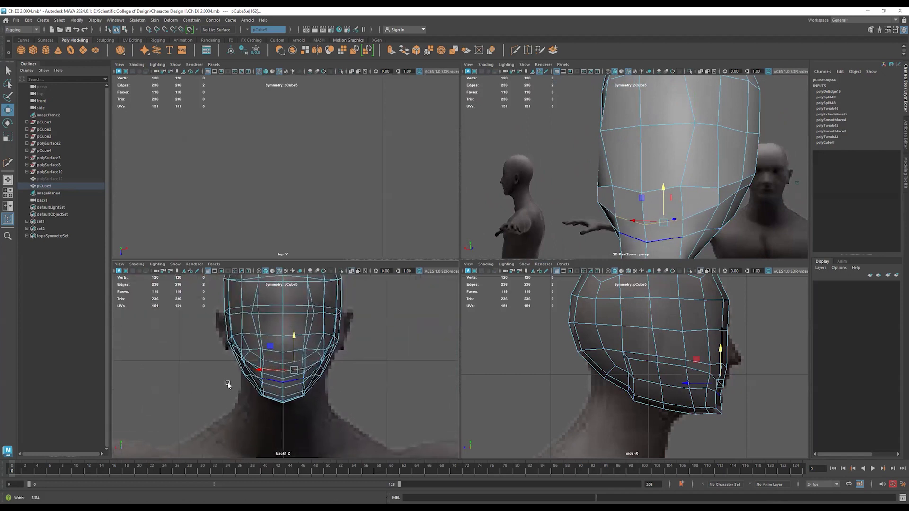
Move the centre vertex of the mouth-level row slightly up to flatten the row's dip.
right_drag(279, 310, 247, 302)
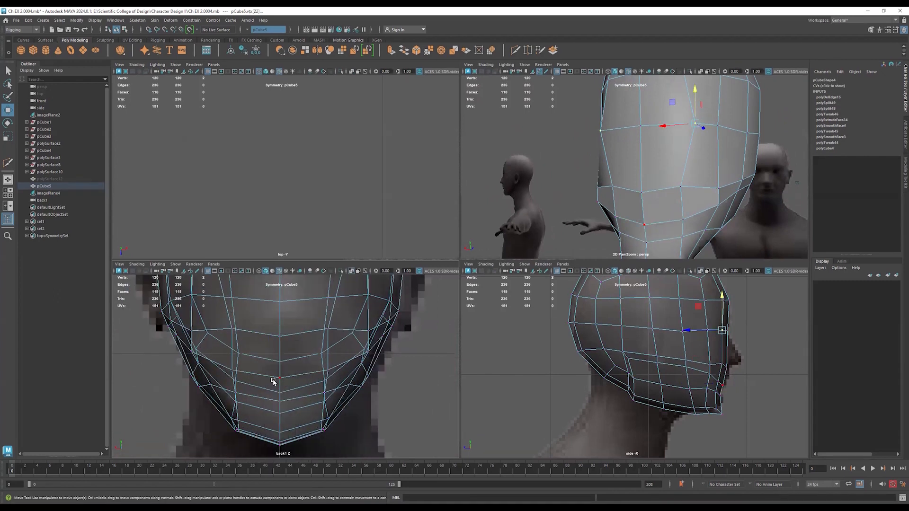
click(280, 372)
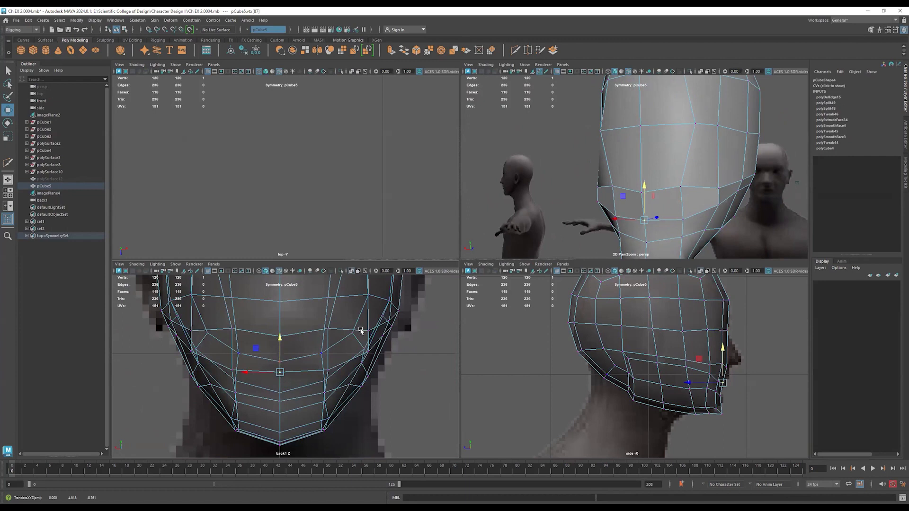
scroll(607, 235, down, 3)
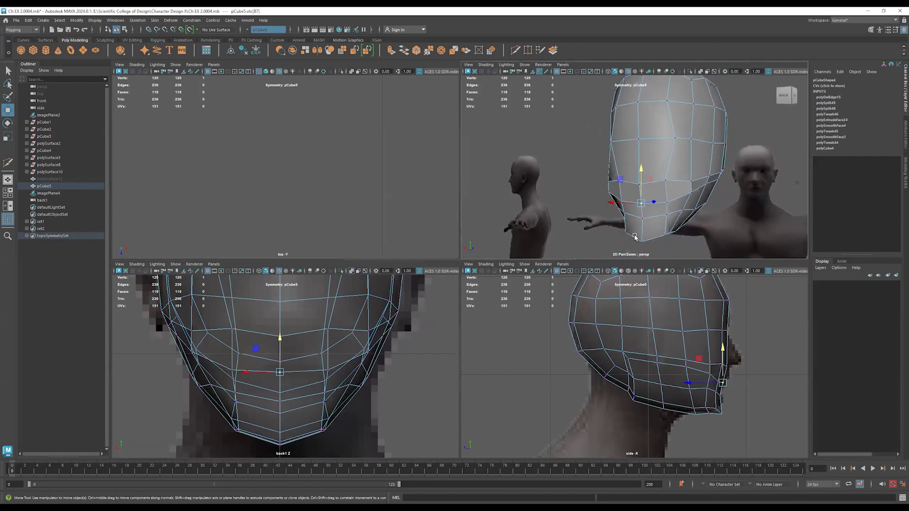
In the perspective view, adjust the outer eye-level vertices on the side of the face to round its contour.
key(space)
alt+drag(573, 286, 517, 307)
click(503, 316)
alt+drag(506, 355, 556, 311)
alt+drag(455, 287, 549, 234)
click(543, 226)
alt+drag(561, 278, 576, 275)
alt+drag(521, 230, 523, 229)
alt+drag(594, 260, 571, 229)
click(564, 239)
alt+drag(527, 264, 531, 328)
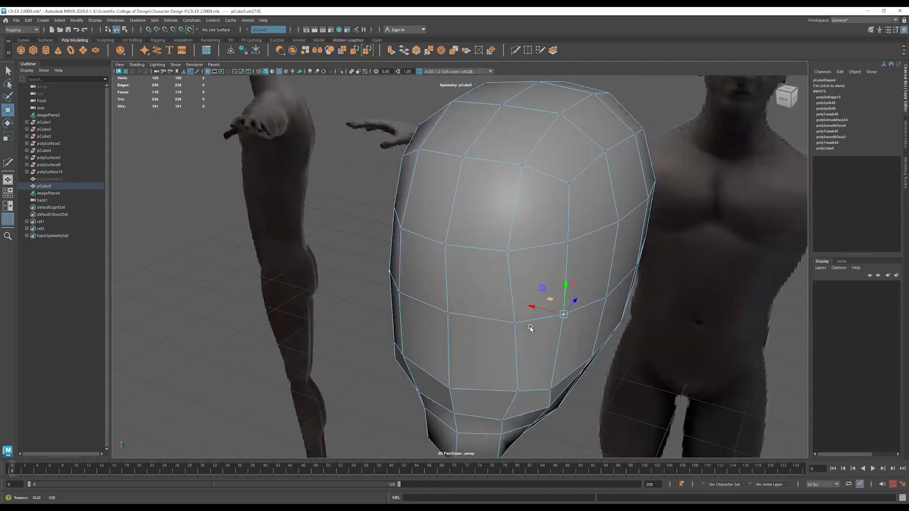
Reposition the brow vertices beside the centre line and neighbouring face vertices in perspective to smooth the forehead's curvature.
alt+drag(456, 288, 508, 239)
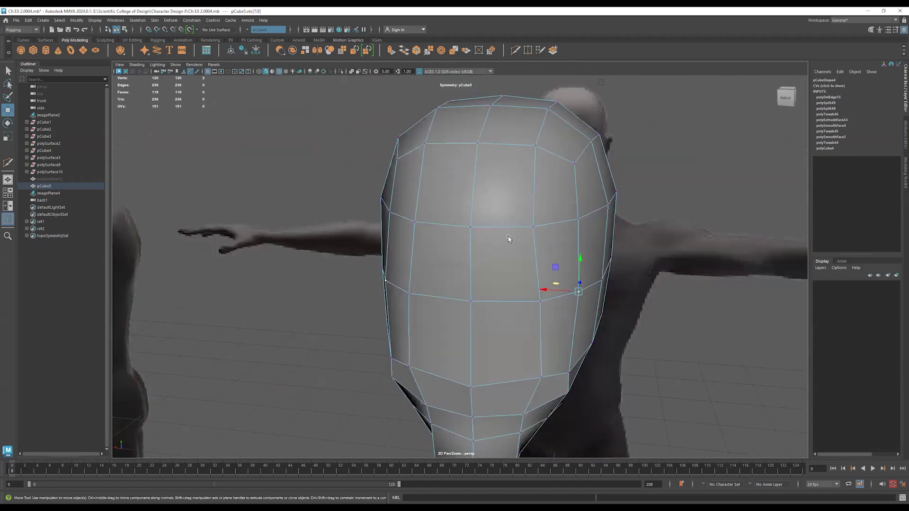
click(528, 228)
alt+drag(590, 252, 392, 278)
drag(485, 253, 486, 252)
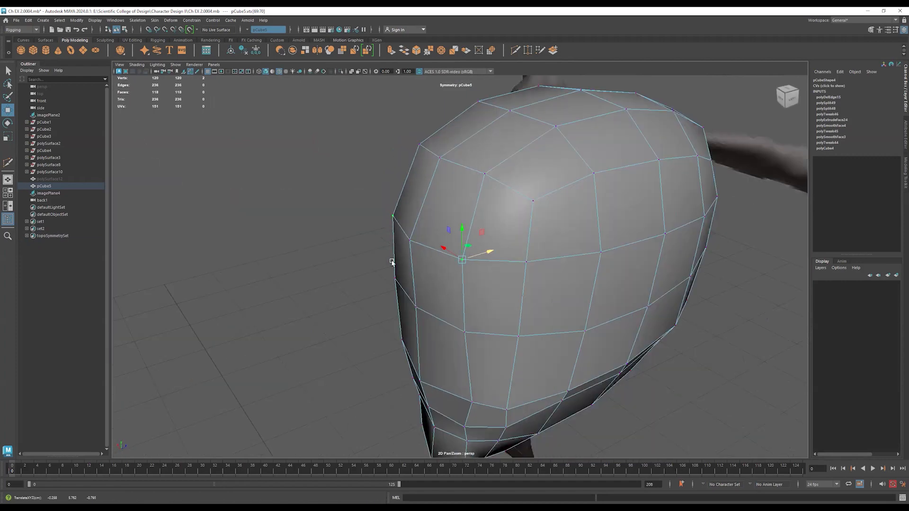
click(406, 241)
alt+drag(370, 286, 517, 336)
click(490, 314)
drag(509, 279, 508, 277)
Adjust the centre chin vertex and the symmetrical jaw vertices beside it to even out the lower face.
alt+drag(419, 355, 436, 310)
click(445, 330)
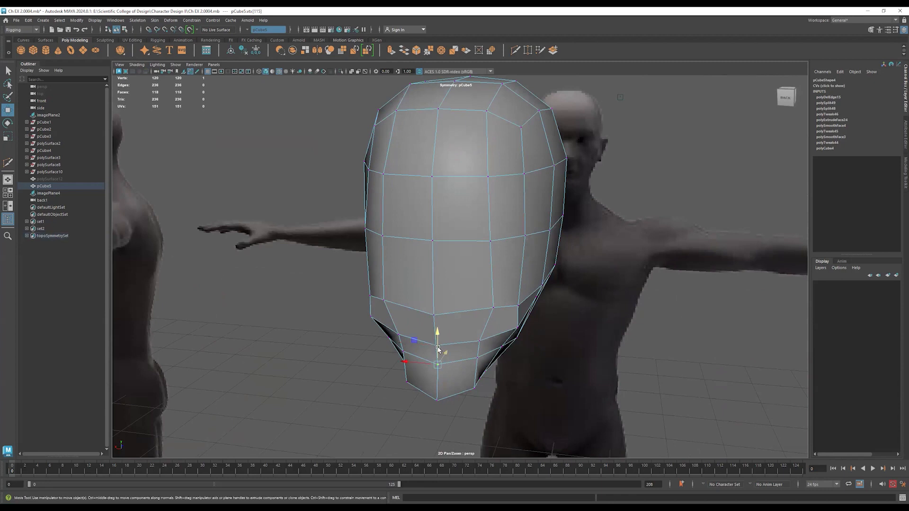
click(438, 368)
alt+drag(503, 375, 487, 310)
click(451, 347)
click(491, 323)
alt+drag(539, 333, 596, 352)
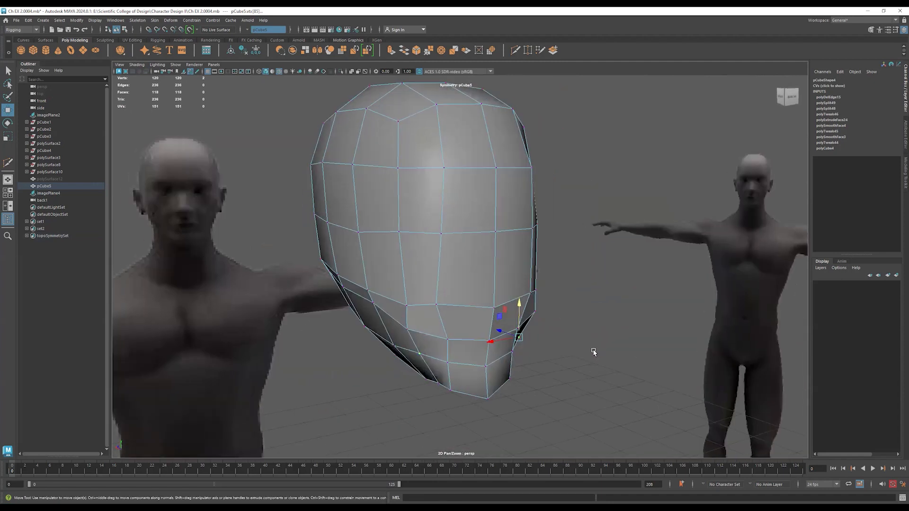
Turn on the head's smooth mesh preview, check it from the front of the face, and save the scene.
key(3)
alt+drag(636, 381, 604, 387)
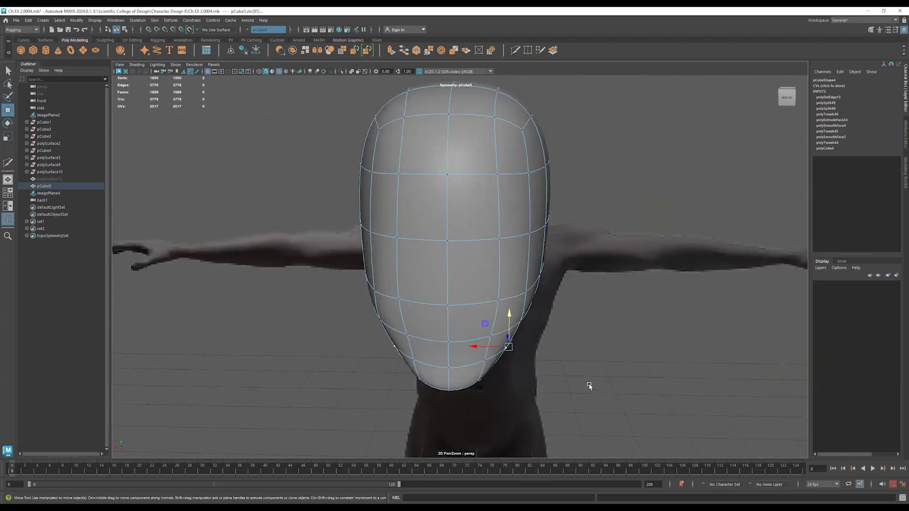
key(ctrl+s)
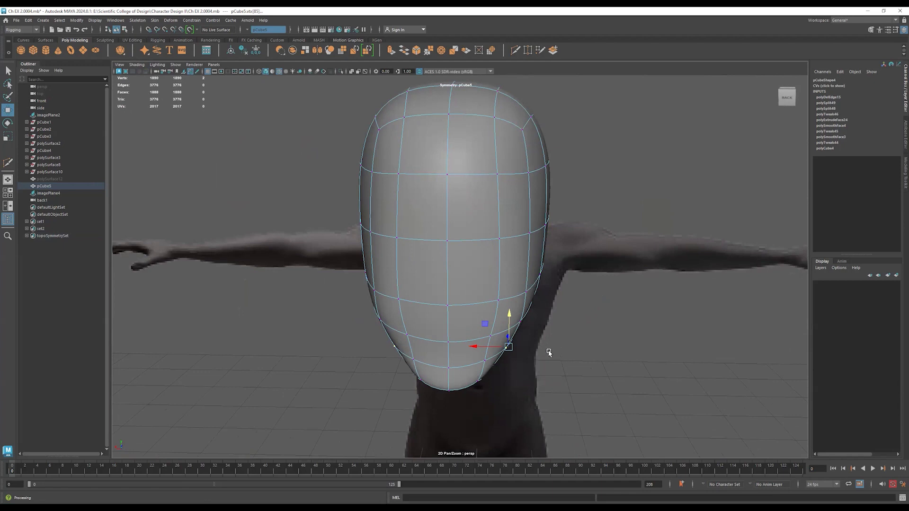
Check the smoothed jaw in the enlarged back view and select the symmetrical eye-level vertices beside the centre line.
key(space)
key(space)
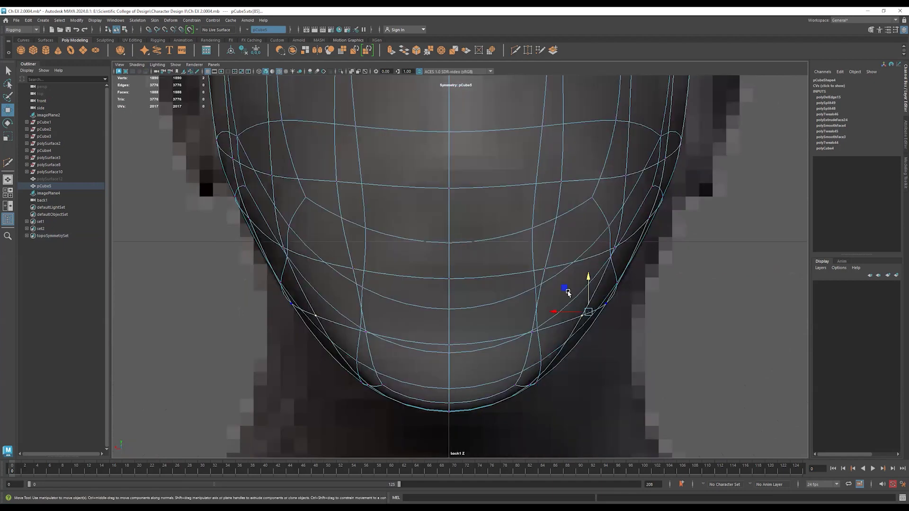
scroll(564, 293, down, 10)
scroll(610, 298, up, 10)
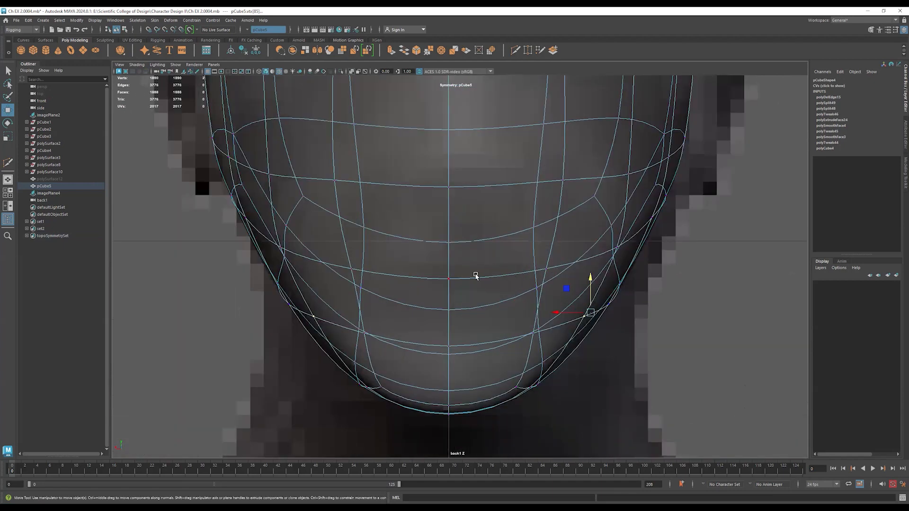
right_drag(476, 275, 480, 249)
double_click(497, 268)
alt+middle_drag(470, 245, 476, 428)
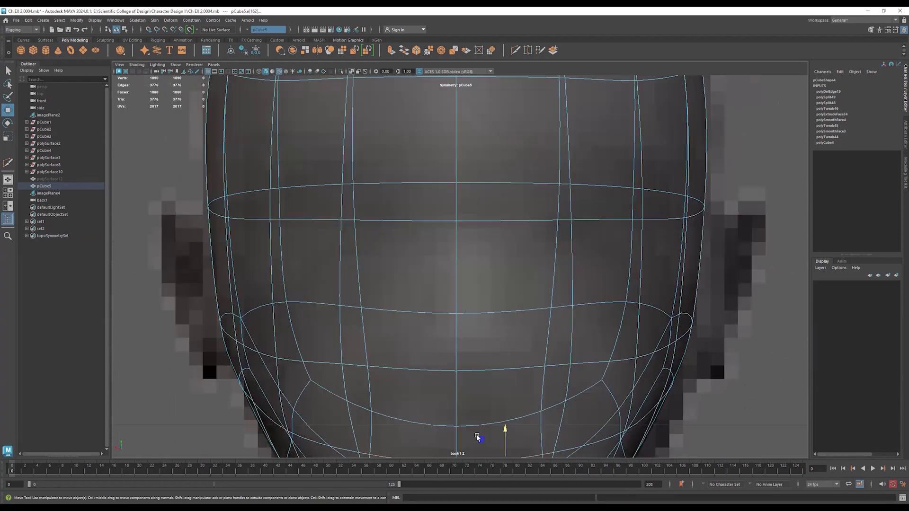
click(569, 220)
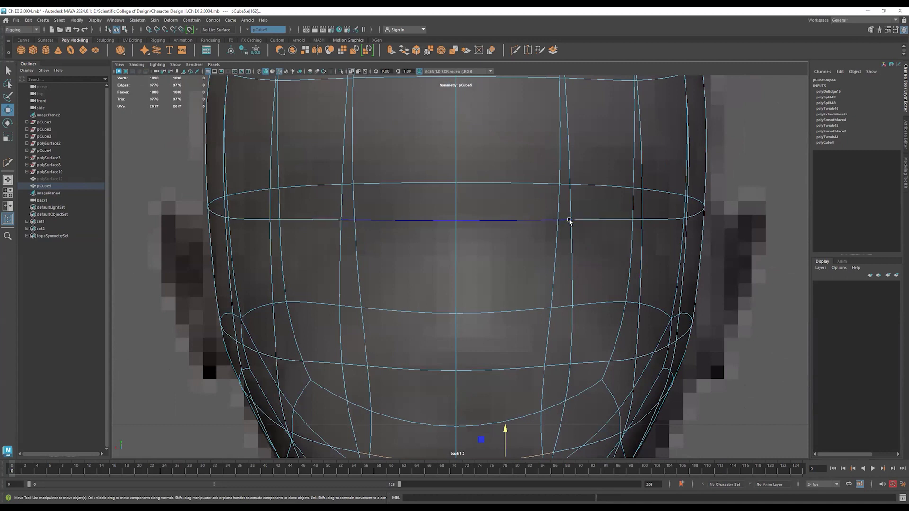
click(570, 220)
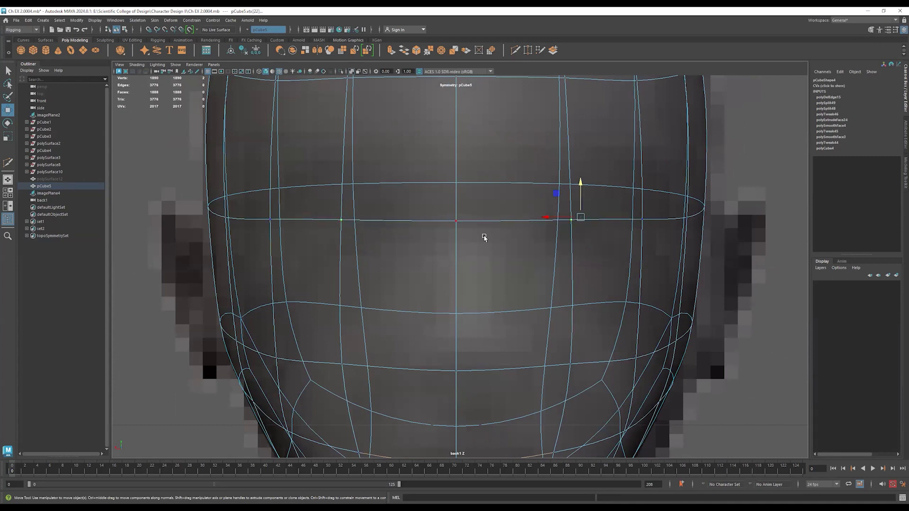
Examine the smoothed head's face and side contours from several angles in the perspective view.
key(space)
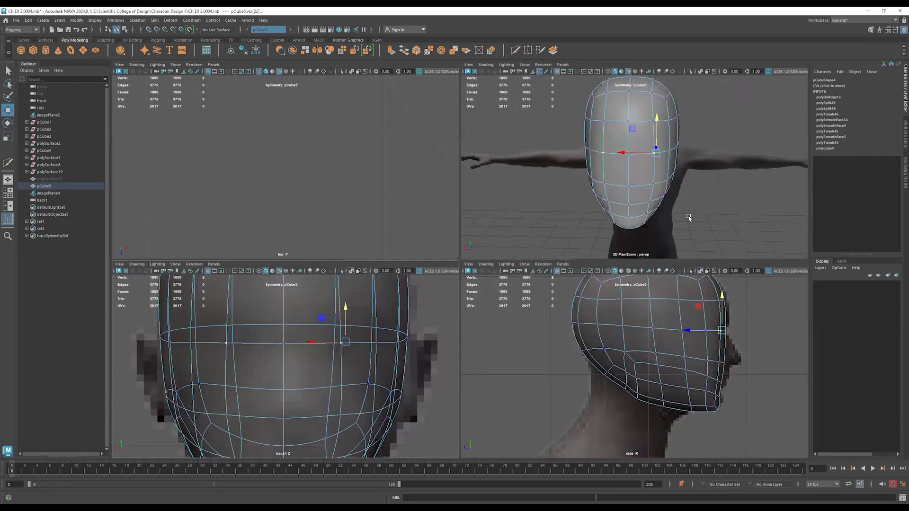
key(space)
alt+drag(586, 309, 535, 309)
alt+right_drag(521, 311, 493, 314)
mouse_move(493, 315)
alt+mouse_down()
mouse_move(557, 314)
mouse_move(498, 315)
alt+mouse_up()
alt+drag(384, 315, 364, 316)
alt+right_drag(365, 315, 880, 317)
alt+drag(396, 276, 496, 229)
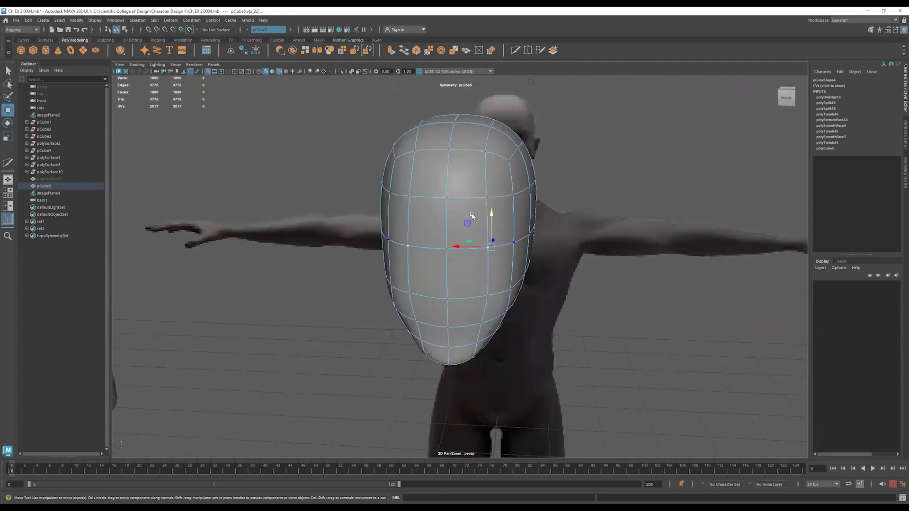
Examine the head's symmetrical brow-level and eye-level edges from several angles and compare them with the front reference.
right_drag(472, 215, 486, 190)
click(488, 190)
shift+drag(466, 191, 466, 191)
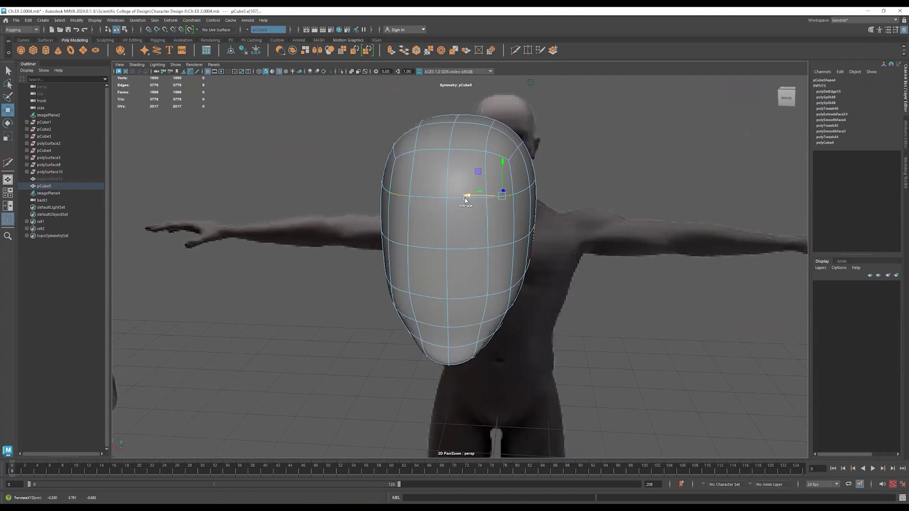
shift+click(429, 198)
alt+drag(484, 236, 469, 254)
click(408, 244)
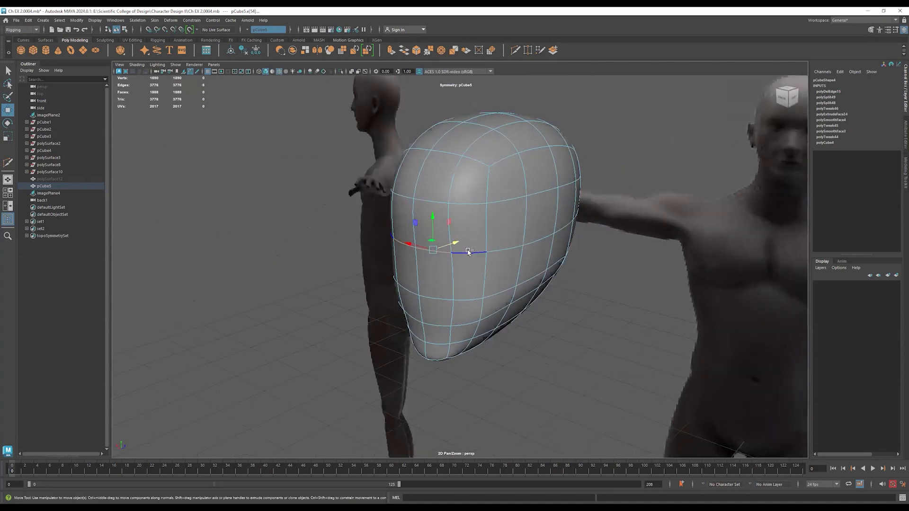
double_click(470, 247)
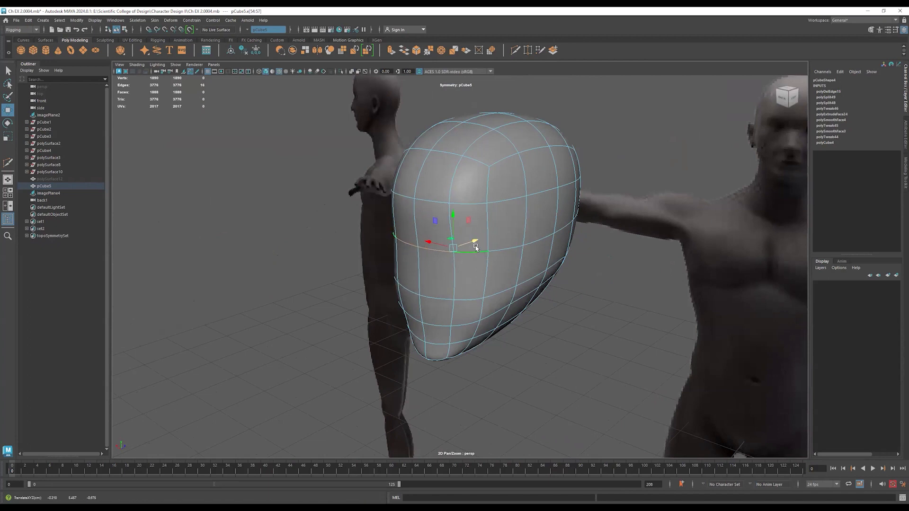
alt+drag(517, 284, 501, 320)
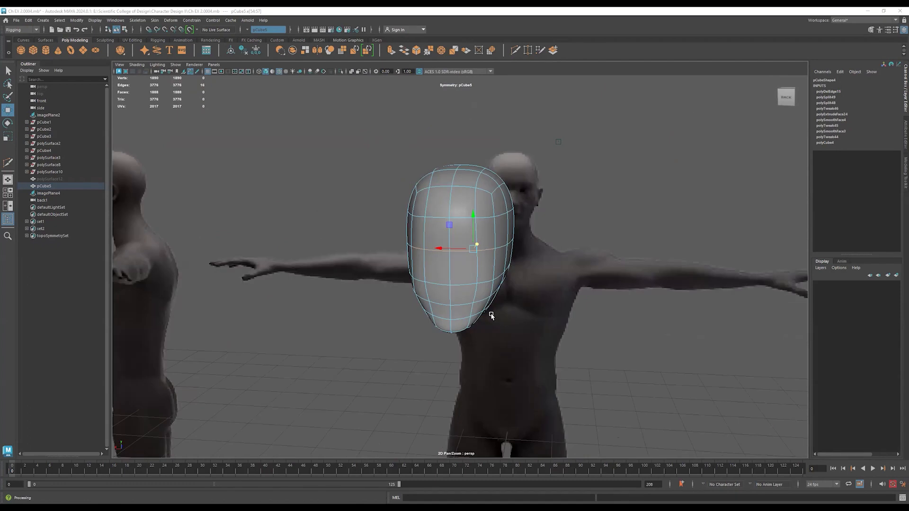
key(space)
scroll(325, 413, down, 8)
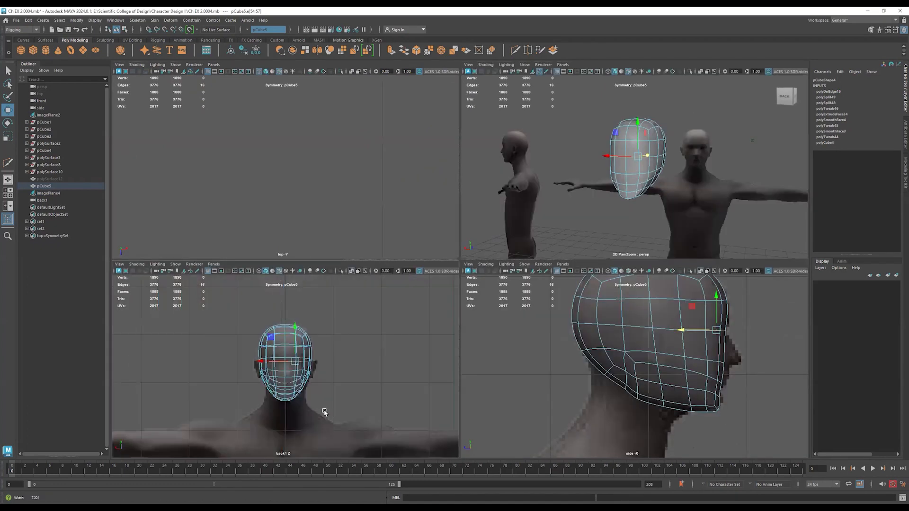
scroll(430, 402, up, 8)
scroll(365, 405, down, 4)
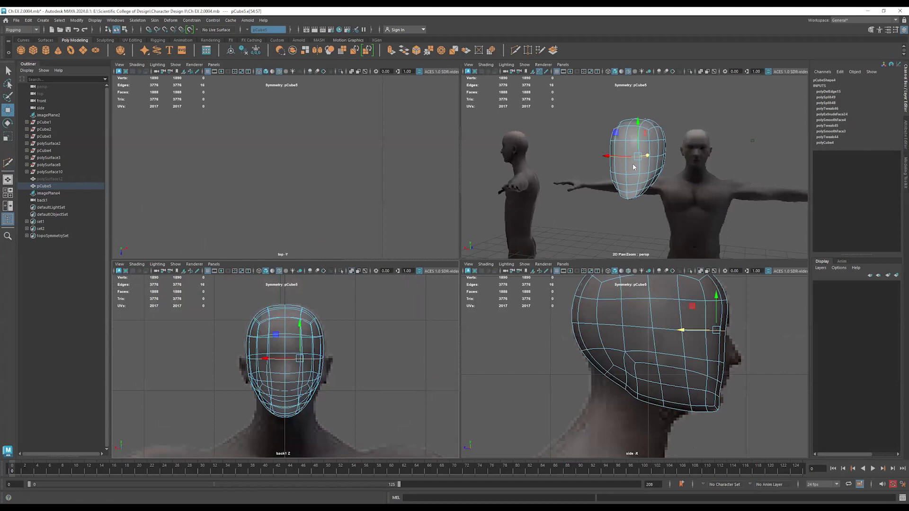
Switch the modelling symmetry to Object X with an edge of the head selected.
double_click(624, 180)
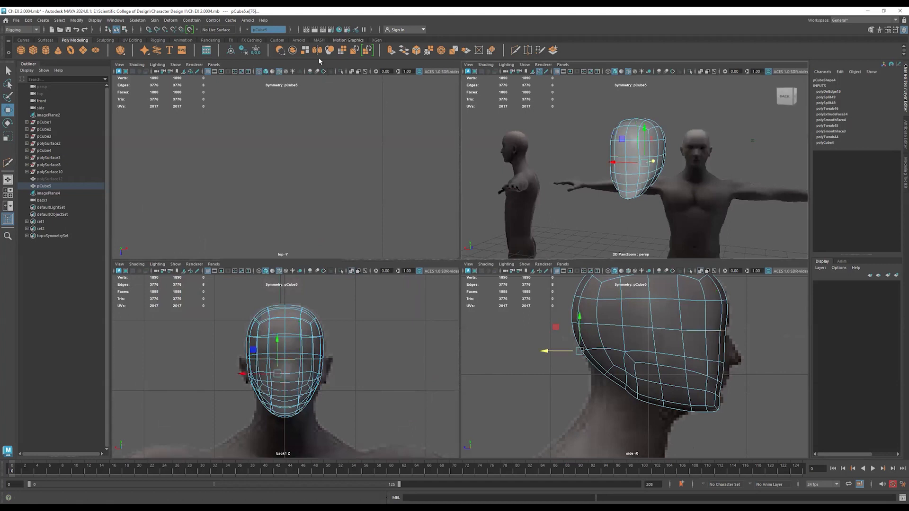
click(252, 32)
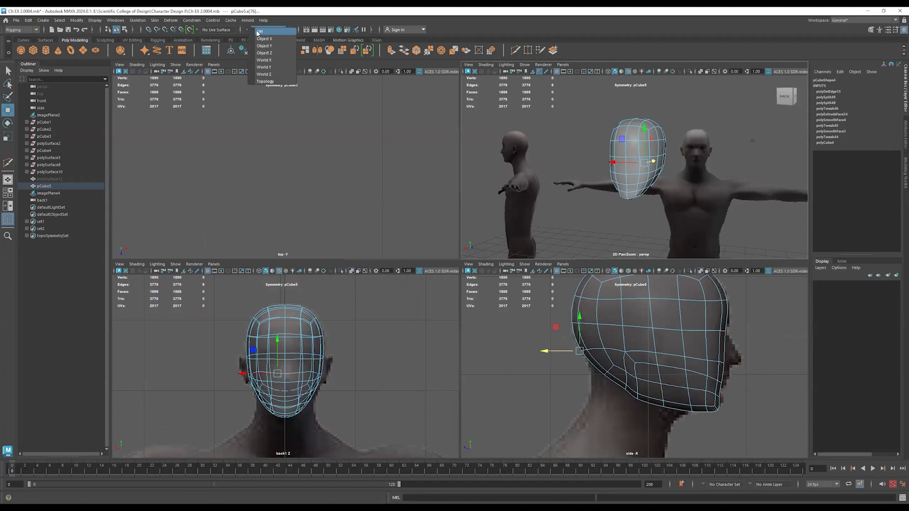
click(258, 32)
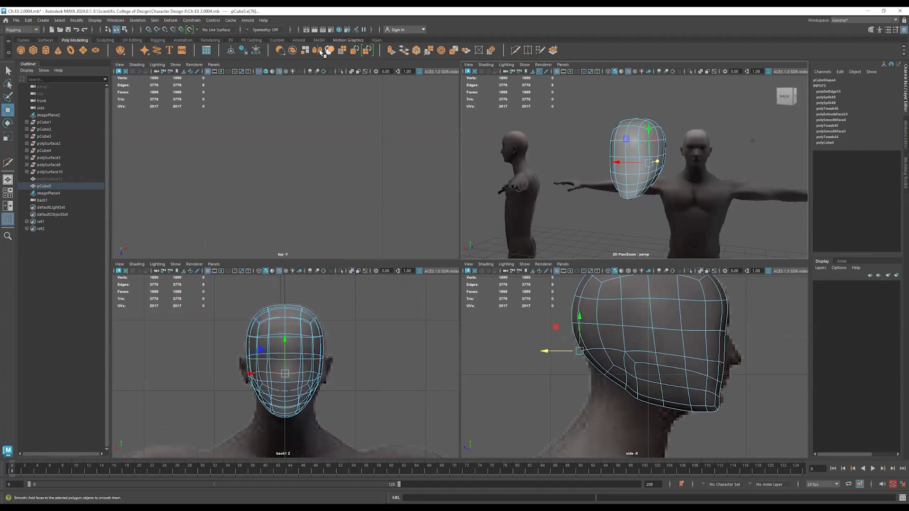
click(248, 30)
click(262, 39)
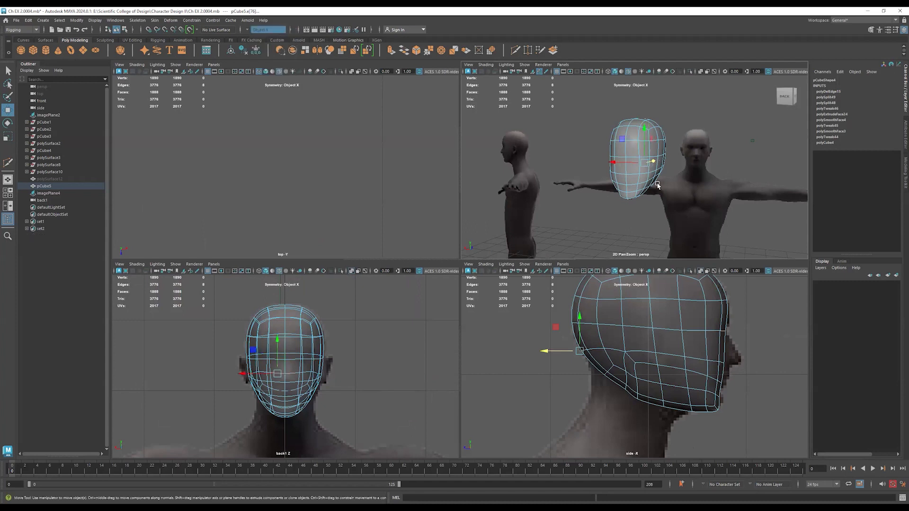
Adjust the height of the centre-line vertex at the base of the nose, with the smooth mesh preview turned off.
scroll(618, 192, up, 2)
scroll(617, 191, up, 4)
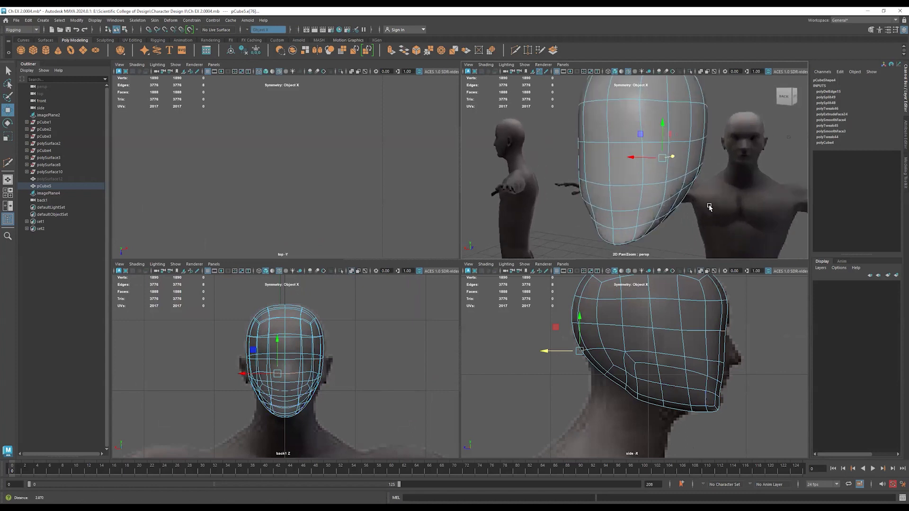
scroll(617, 203, up, 2)
right_drag(617, 210, 589, 201)
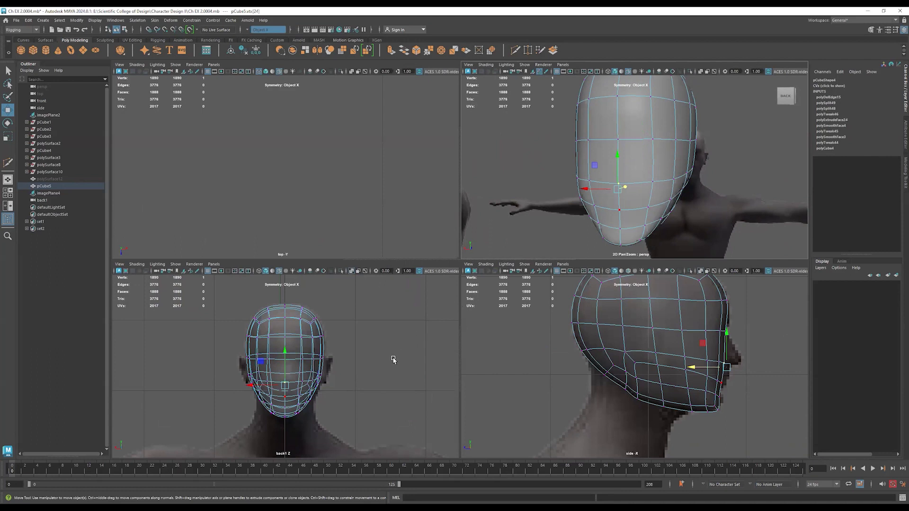
scroll(391, 399, up, 5)
drag(290, 396, 288, 402)
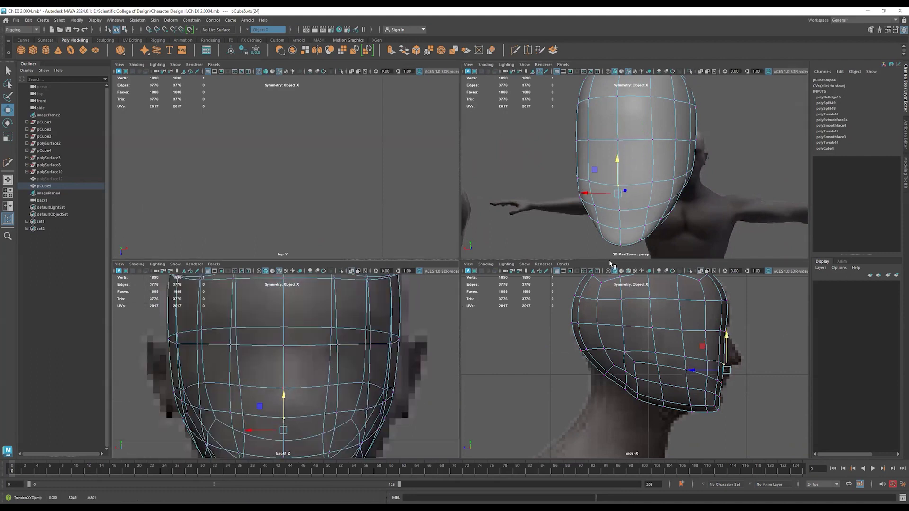
key(1)
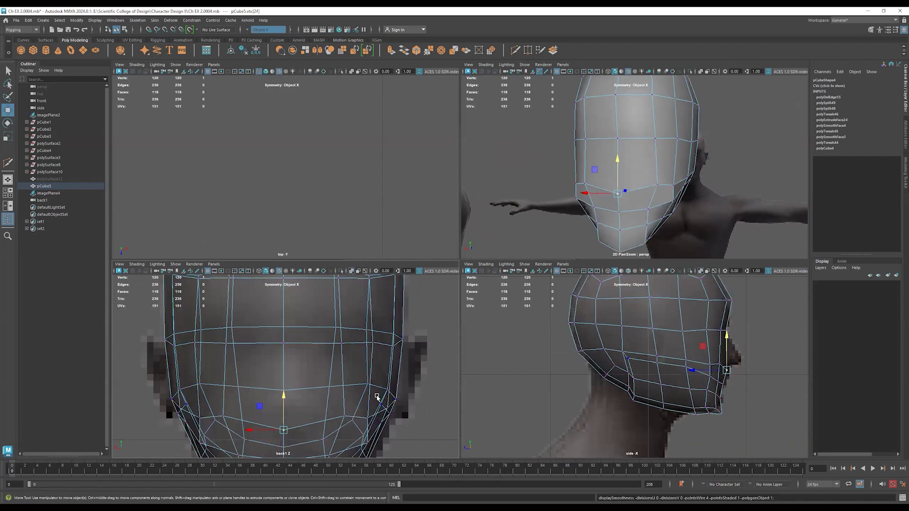
drag(284, 404, 284, 406)
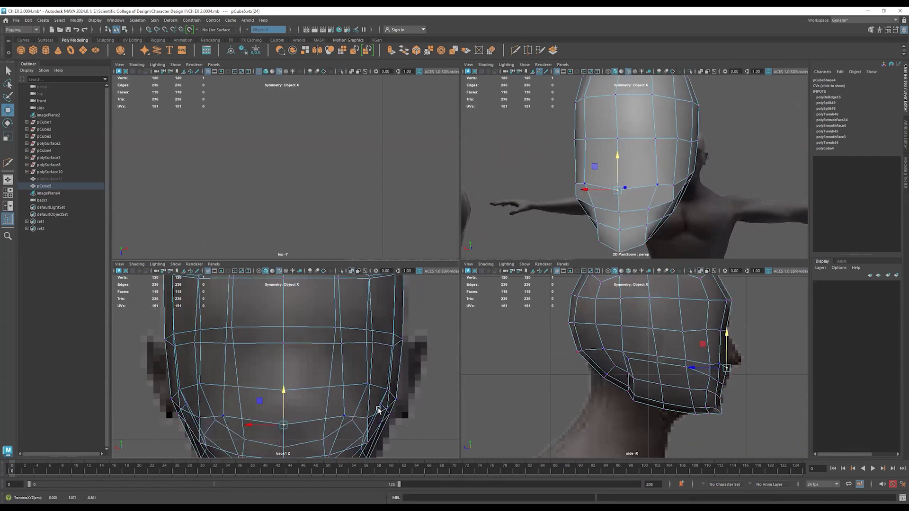
scroll(332, 407, down, 5)
scroll(324, 408, up, 3)
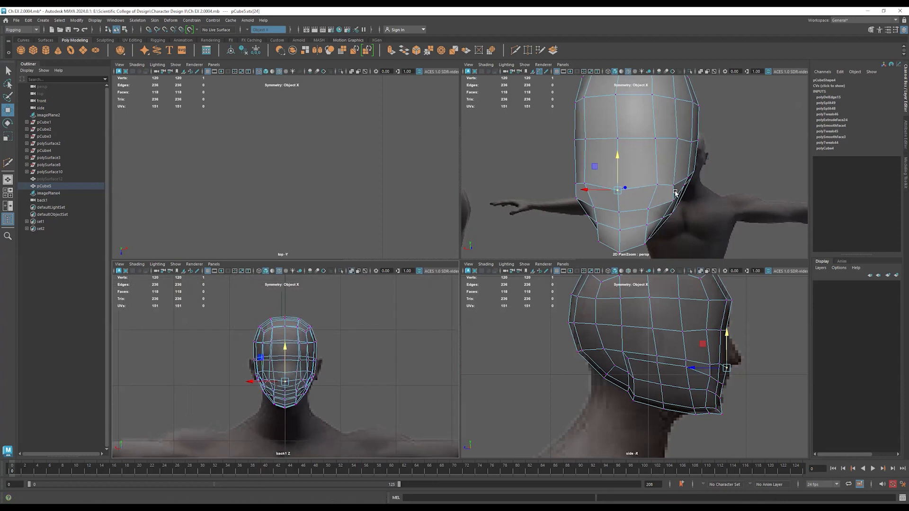
Adjust the symmetrical vertices beside the centre line below the nose and on the lower cheek in the enlarged perspective view.
key(space)
scroll(568, 242, down, 3)
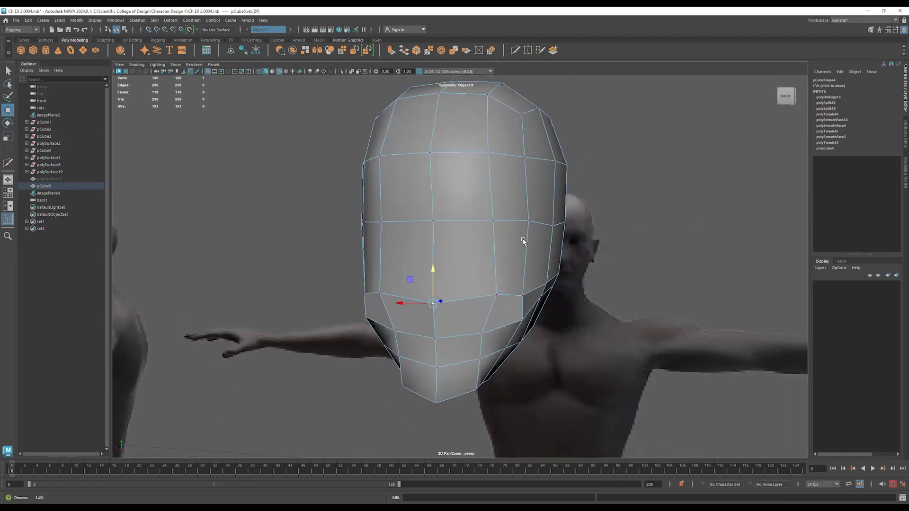
alt+drag(523, 241, 534, 245)
drag(446, 290, 449, 290)
click(491, 336)
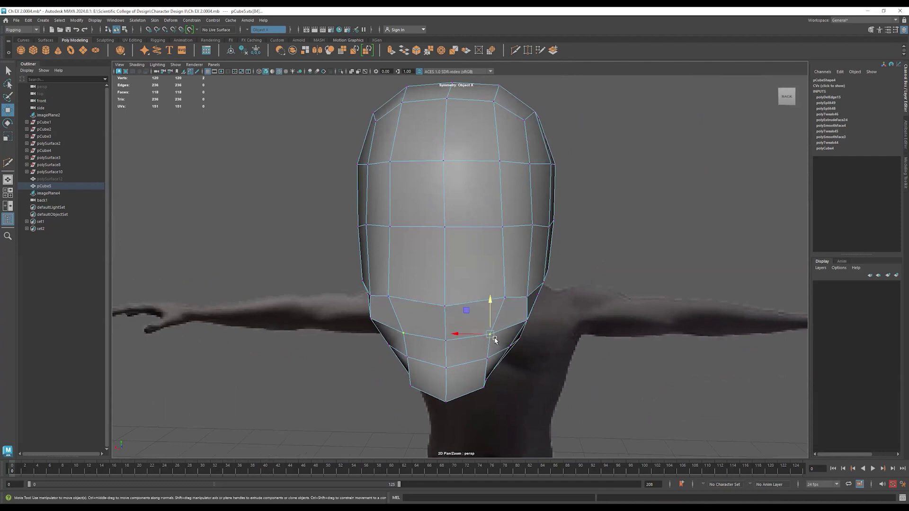
alt+drag(471, 340, 386, 371)
click(453, 333)
drag(370, 340, 365, 340)
alt+drag(427, 380, 482, 364)
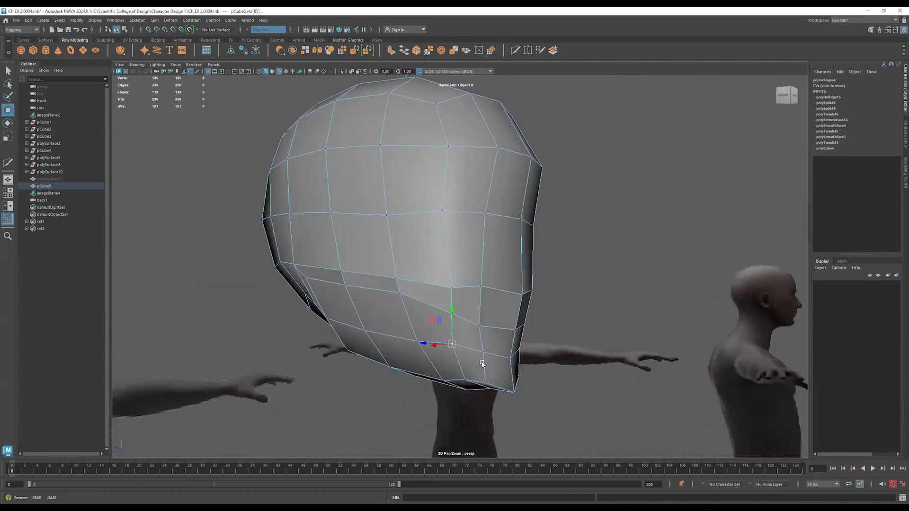
Reposition the symmetrical cheek and side-jaw vertices to even out the edge flow across the lower side of the head.
click(455, 315)
drag(433, 290, 463, 345)
alt+drag(330, 328, 570, 275)
click(523, 283)
click(551, 285)
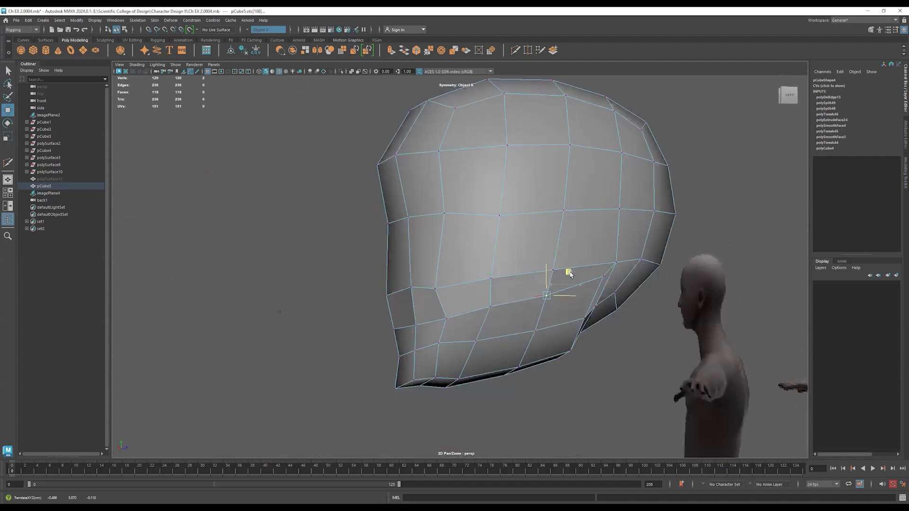
alt+drag(597, 306, 575, 304)
drag(531, 264, 524, 327)
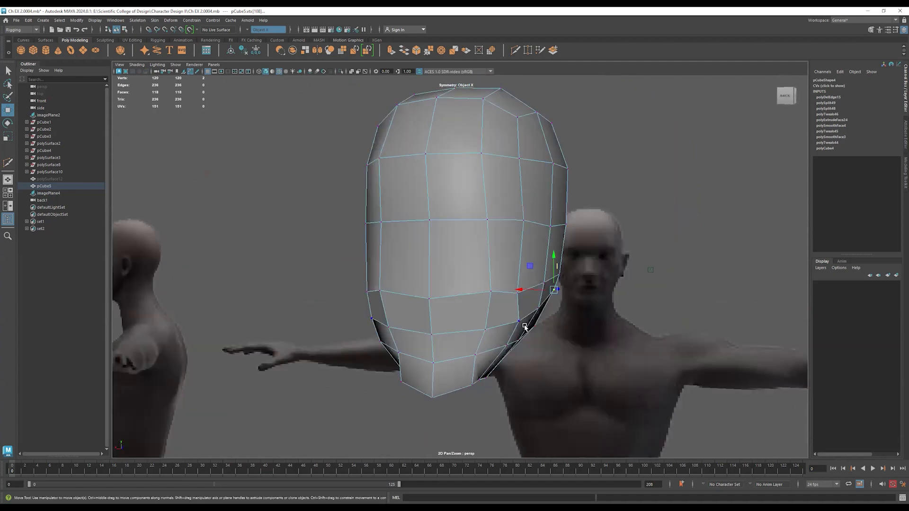
Turn on the head's smooth mesh preview and compare the face outline with the reference in the enlarged back view.
key(3)
alt+drag(588, 402, 497, 363)
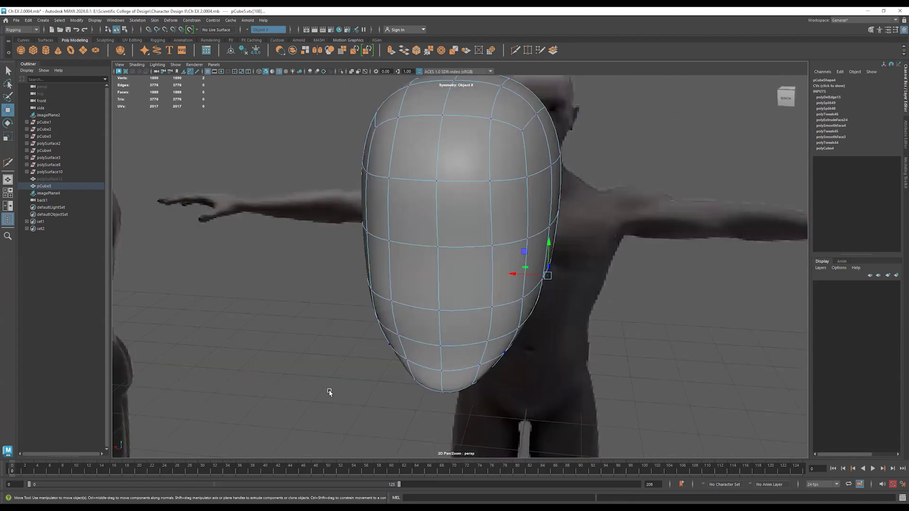
key(space)
drag(329, 392, 294, 315)
alt+right_drag(294, 314, 684, 312)
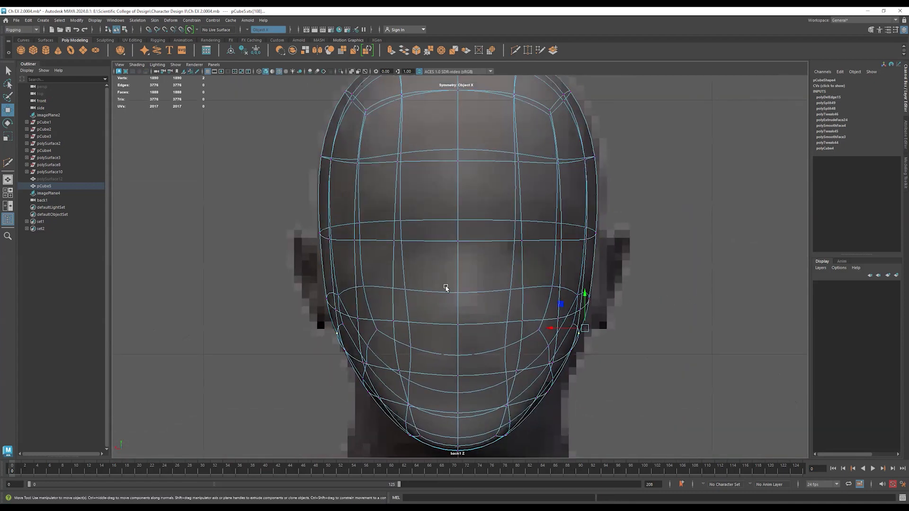
Select the symmetrical eye-level vertices beside the centre line and check their placement in the back and perspective views.
click(523, 240)
click(523, 240)
key(space)
alt+drag(638, 188, 615, 187)
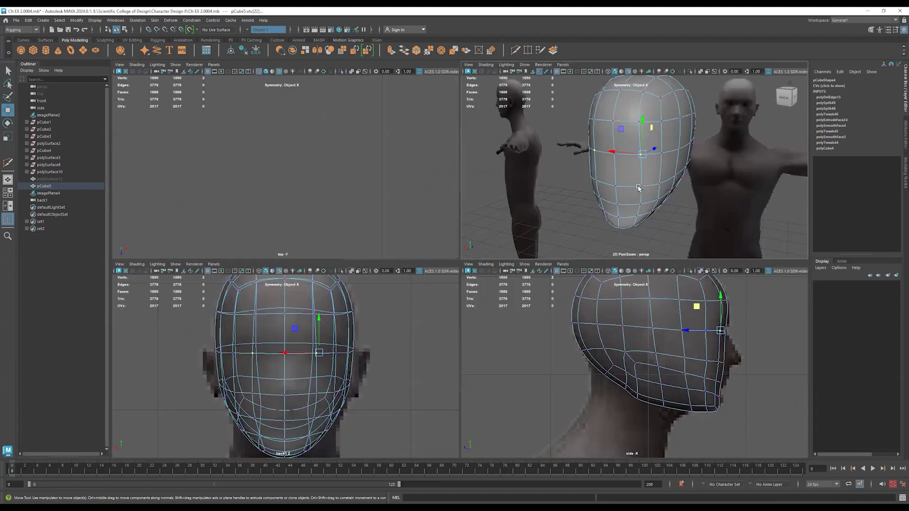
key(space)
alt+drag(455, 262, 424, 256)
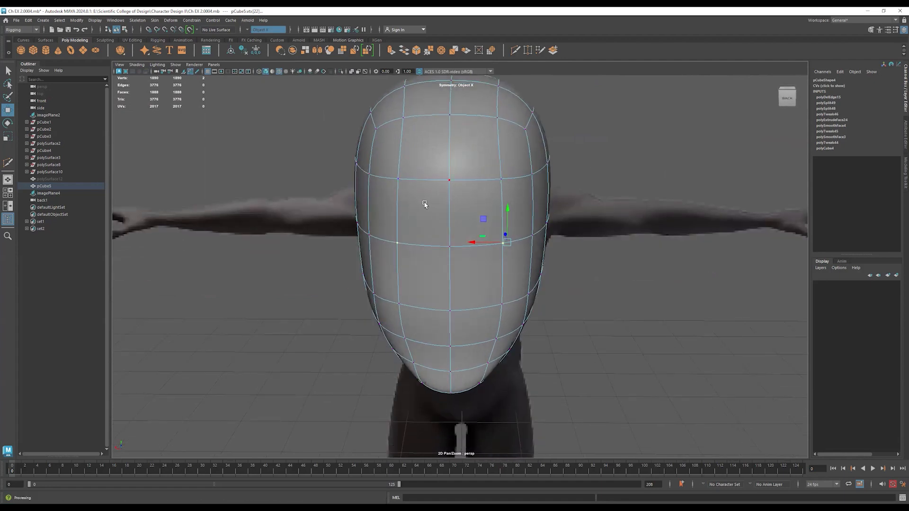
Set the modelling symmetry to Topology using the centre-line edge between the brow and eye levels.
click(449, 213)
click(245, 27)
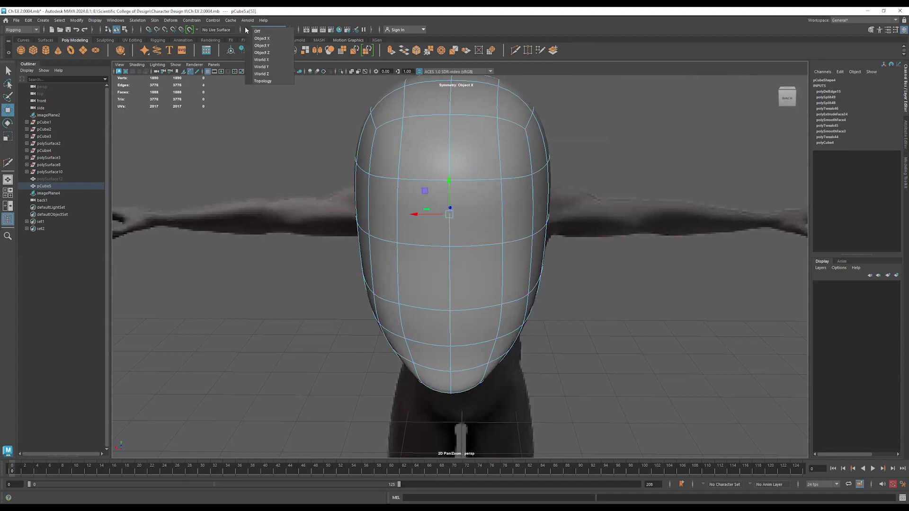
click(271, 82)
With the smooth preview off, use Multi-Cut to cut symmetrical diagonals from the outer brow and outer nose-level vertices to each eye vertex.
alt+drag(346, 124, 327, 122)
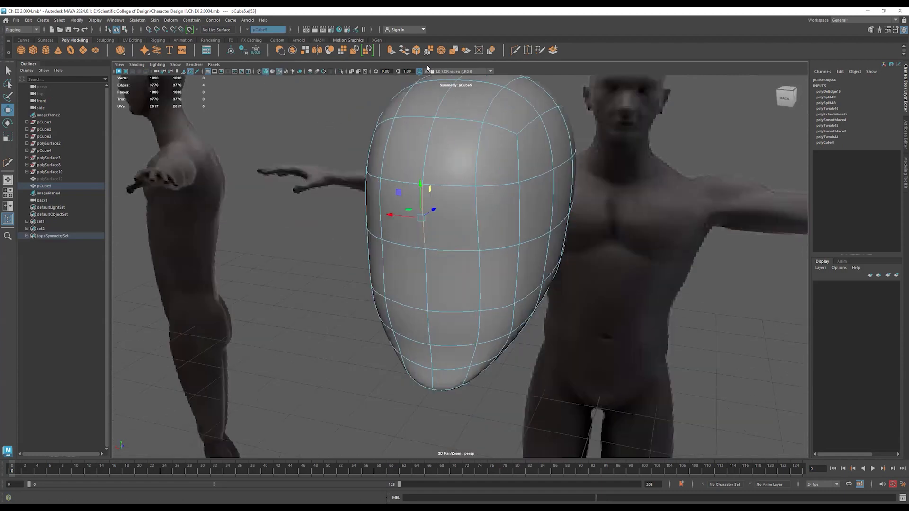
alt+drag(483, 85, 493, 88)
click(516, 51)
alt+drag(520, 189, 594, 202)
key(1)
alt+drag(606, 150, 610, 125)
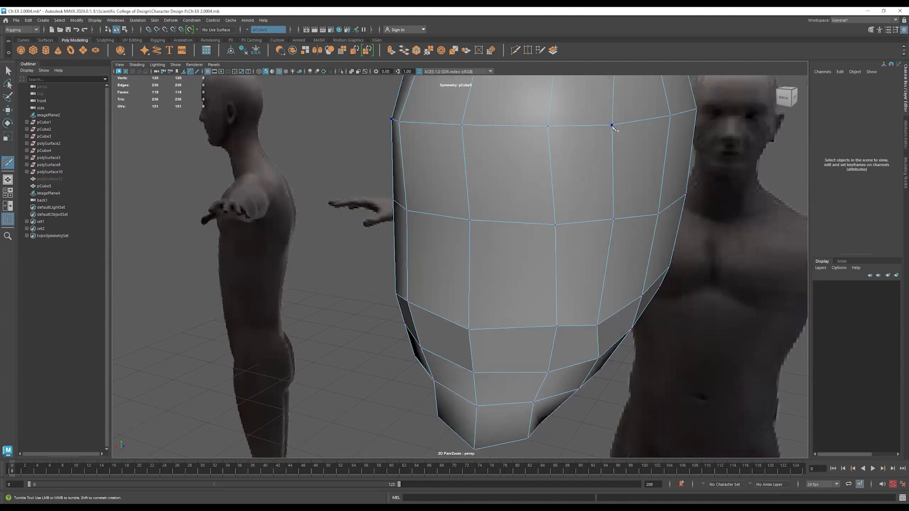
click(612, 126)
click(556, 226)
key(Return)
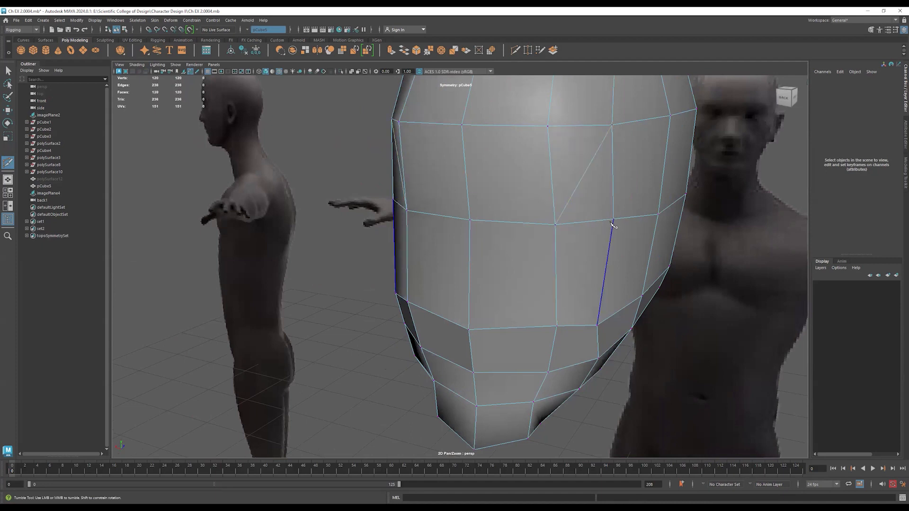
click(597, 324)
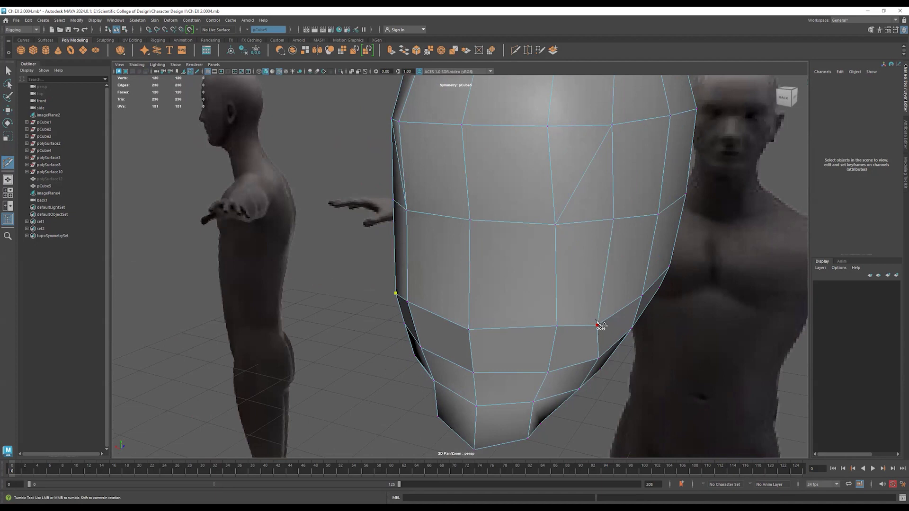
click(555, 225)
key(Return)
Cut symmetrical diagonals connecting each eye vertex to the centre-line vertices at the nose base and the brow.
click(556, 325)
click(468, 329)
click(555, 225)
key(Return)
click(462, 125)
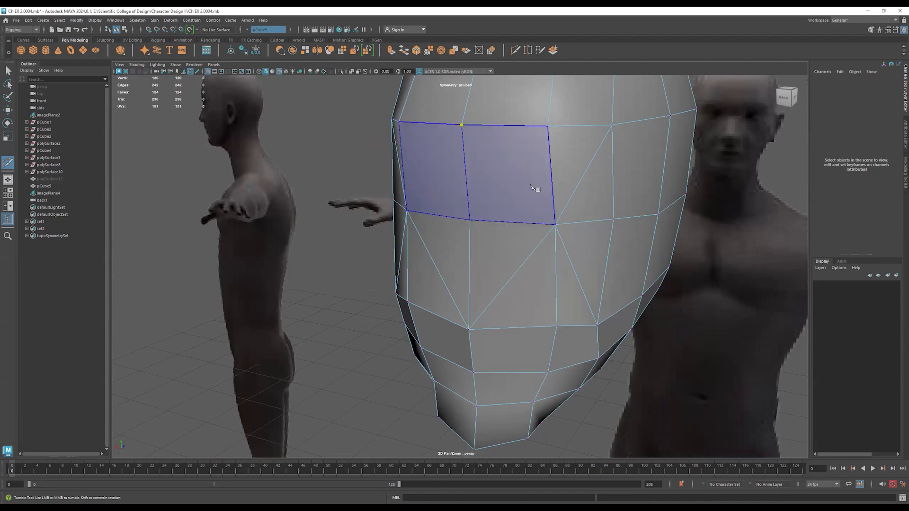
click(555, 225)
key(Return)
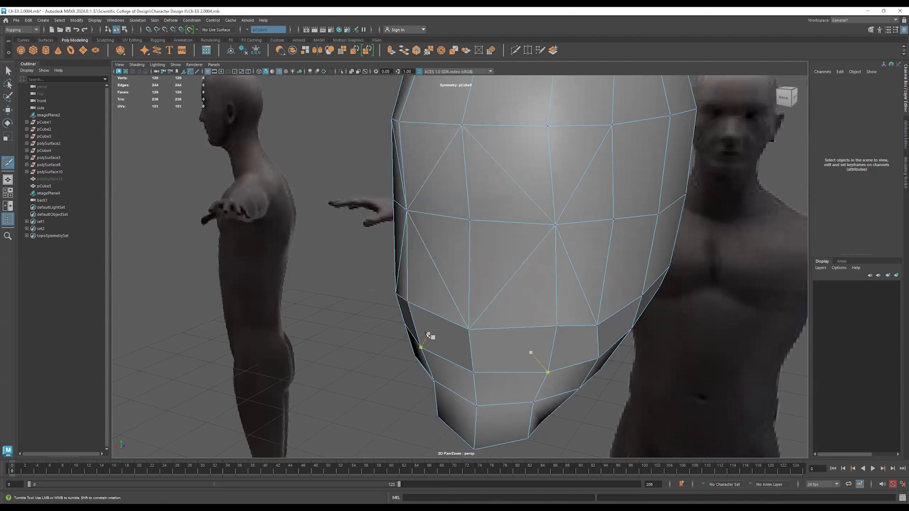
Examine the new diagonal edges around the eyes against the face reference in the enlarged back view and leave the Multi-Cut tool.
alt+drag(425, 334, 429, 303)
alt+right_drag(429, 303, 455, 297)
mouse_move(480, 300)
alt+mouse_down()
mouse_move(516, 308)
mouse_move(483, 305)
alt+mouse_up()
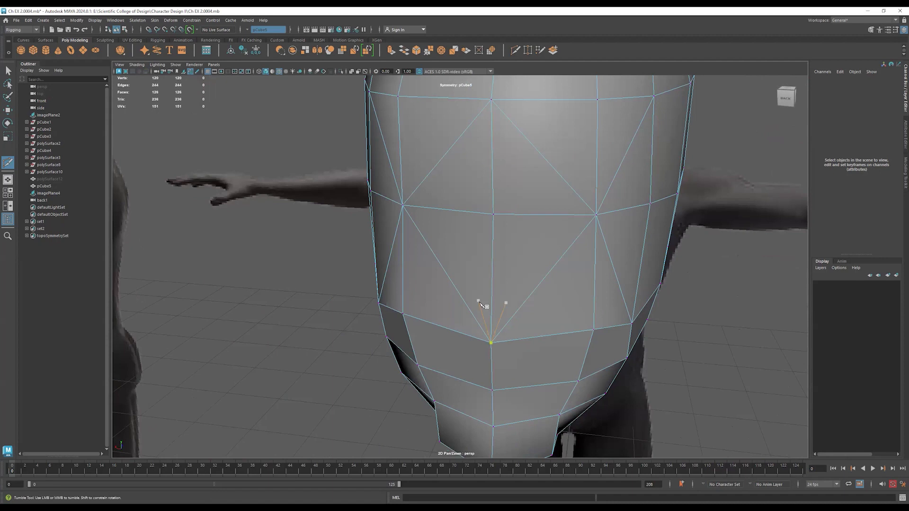
key(space)
key(space)
alt+right_drag(239, 317, 305, 317)
alt+middle_drag(256, 316, 225, 345)
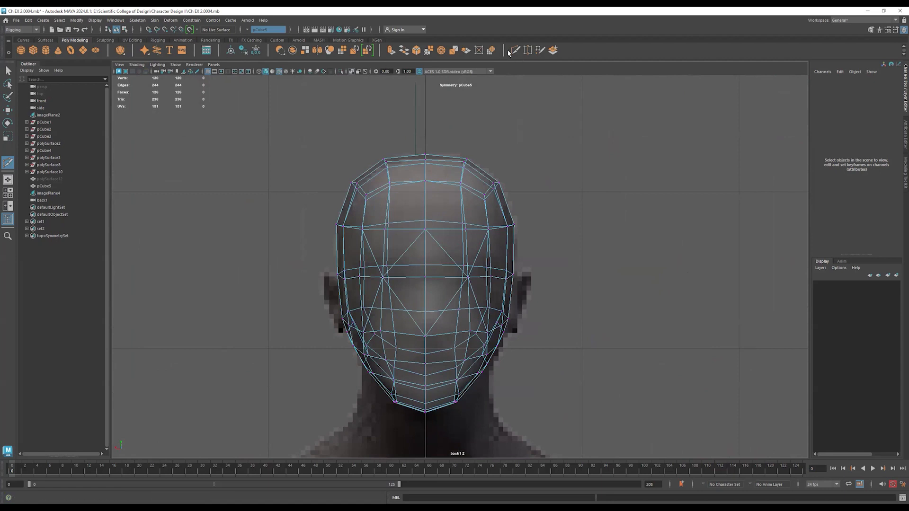
key(q)
mouse_move(478, 290)
alt+right_down()
mouse_move(524, 283)
mouse_move(490, 282)
alt+right_up()
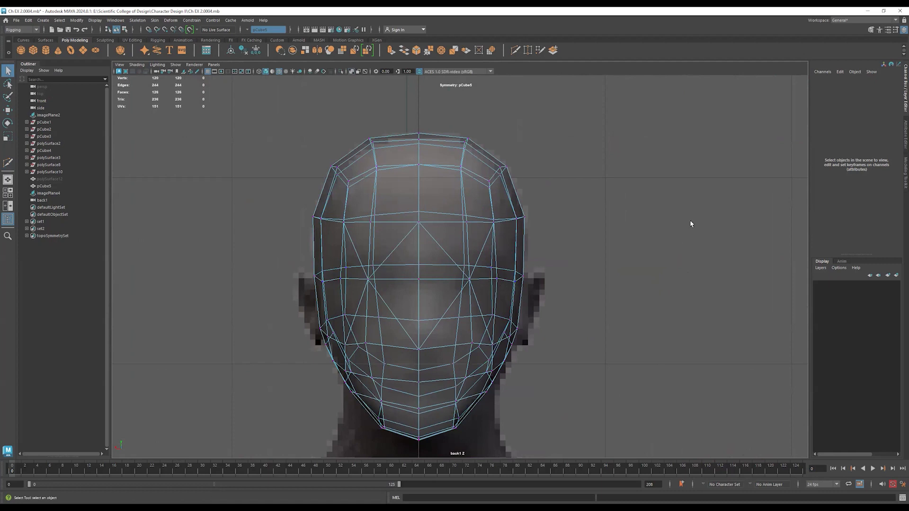
Use Multi-Cut to cut a closed, symmetrical eight-point ring across the edges radiating from each eye vertex.
key(space)
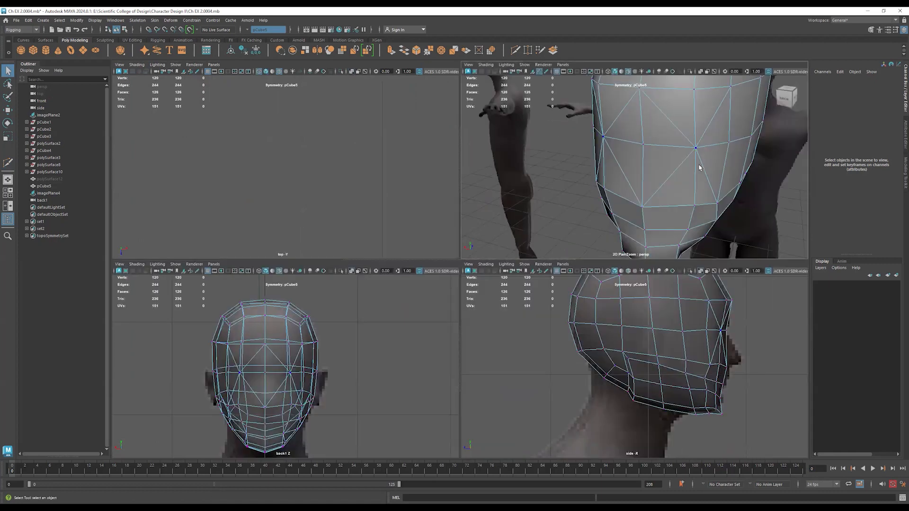
click(516, 50)
alt+drag(664, 163, 675, 147)
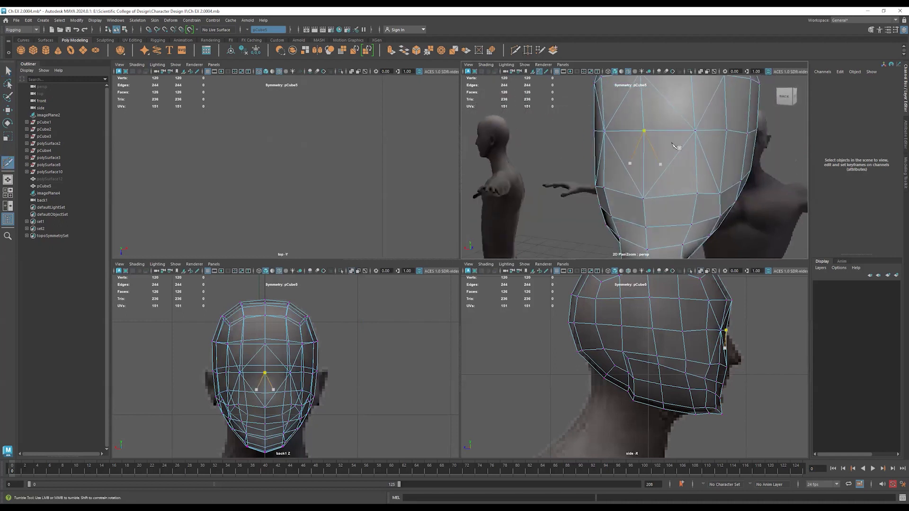
click(693, 111)
click(680, 114)
click(668, 131)
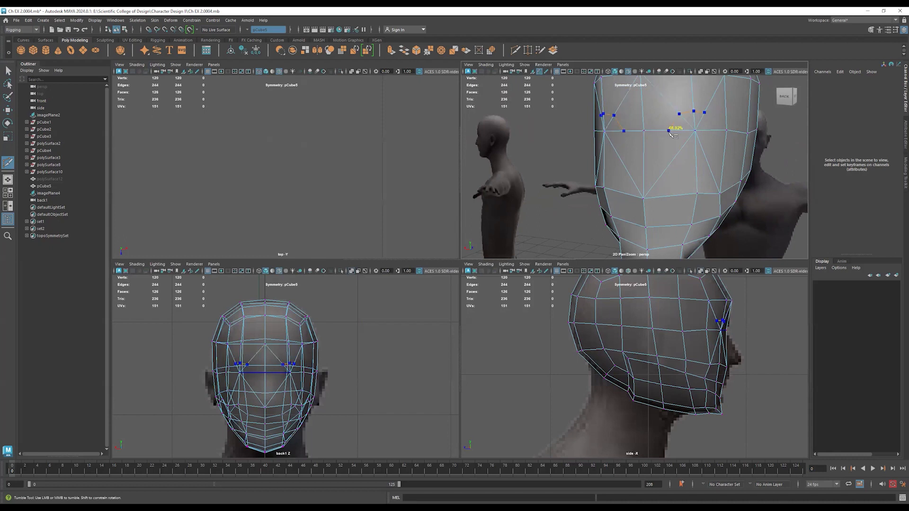
click(683, 148)
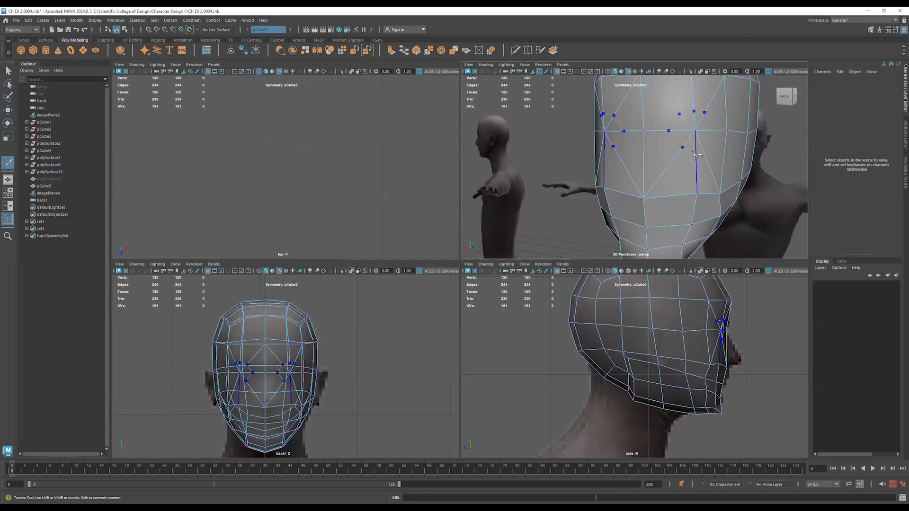
click(695, 153)
click(702, 151)
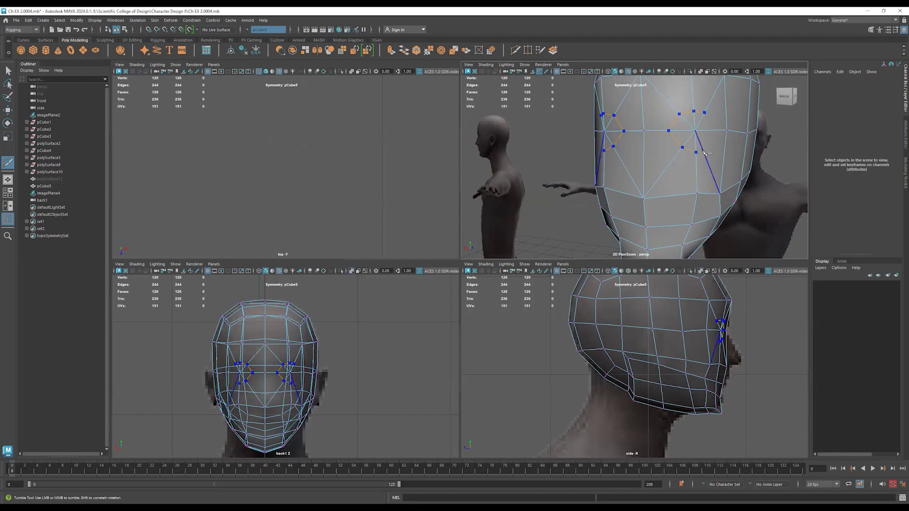
click(710, 130)
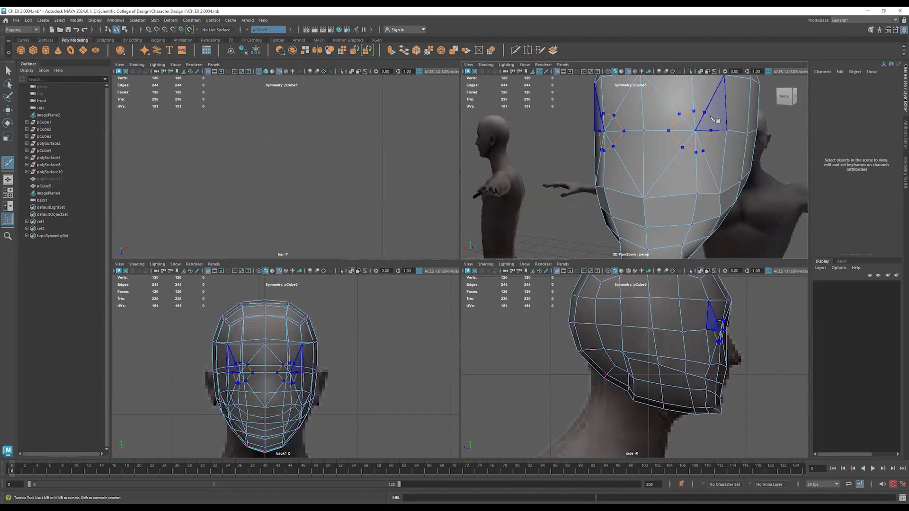
click(704, 112)
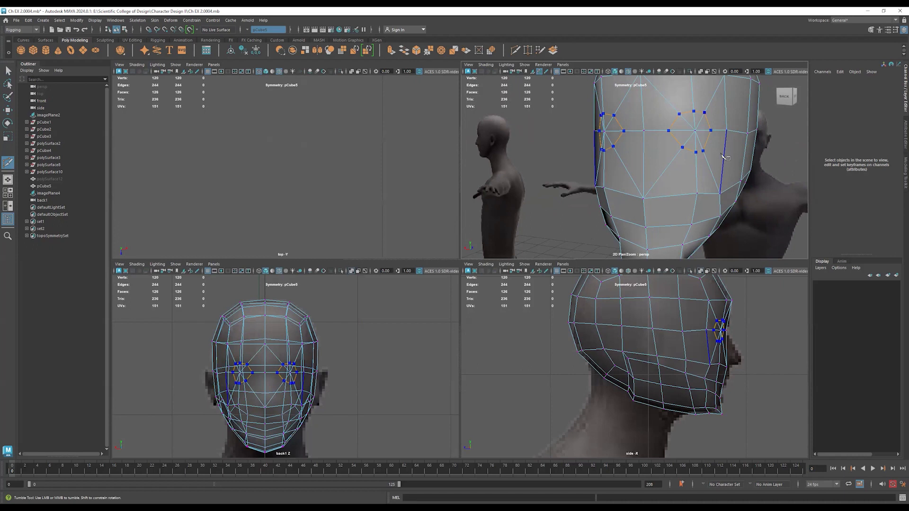
key(Return)
In the enlarged back view, move each eye ring's outer corner vertex outward and slightly up, and its upper outer vertex outward.
alt+drag(668, 193, 686, 151)
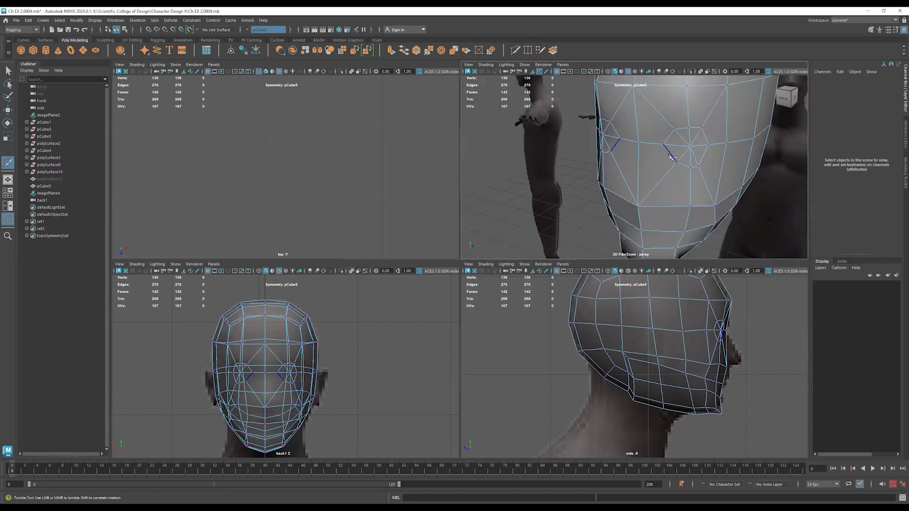
key(w)
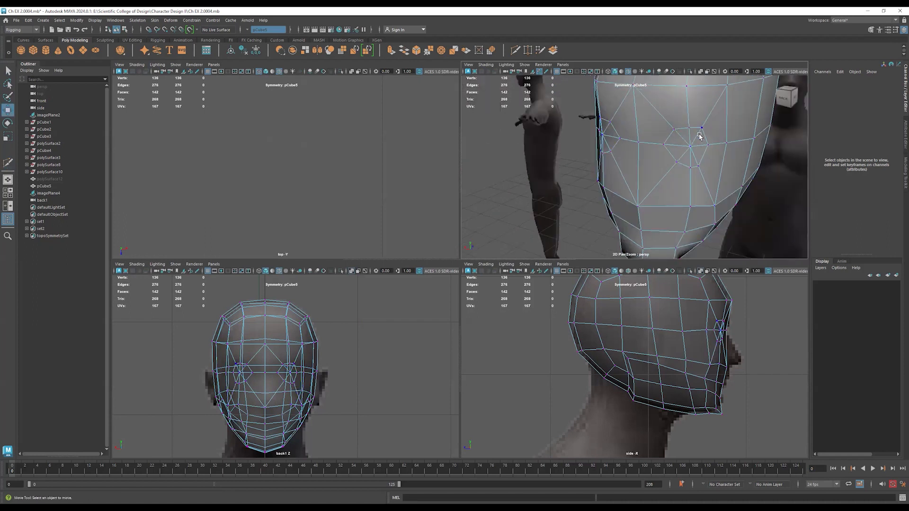
click(701, 129)
key(f)
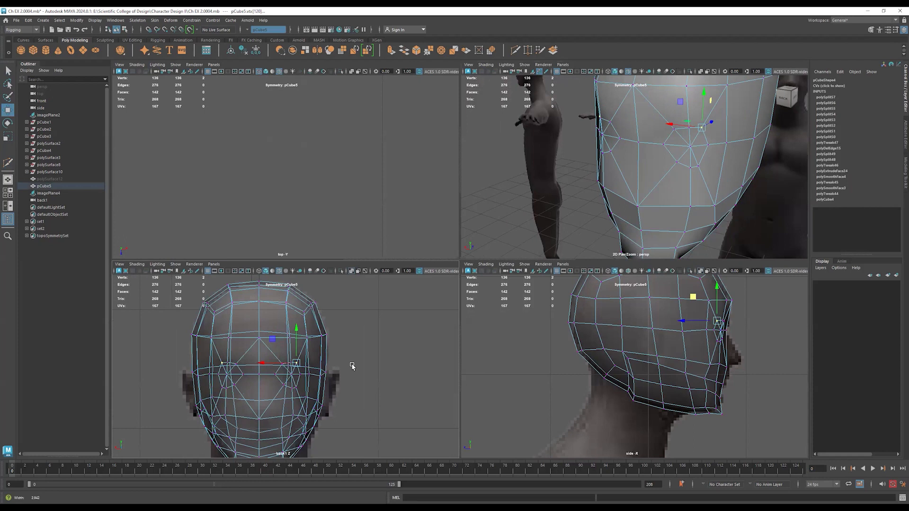
scroll(325, 366, down, 4)
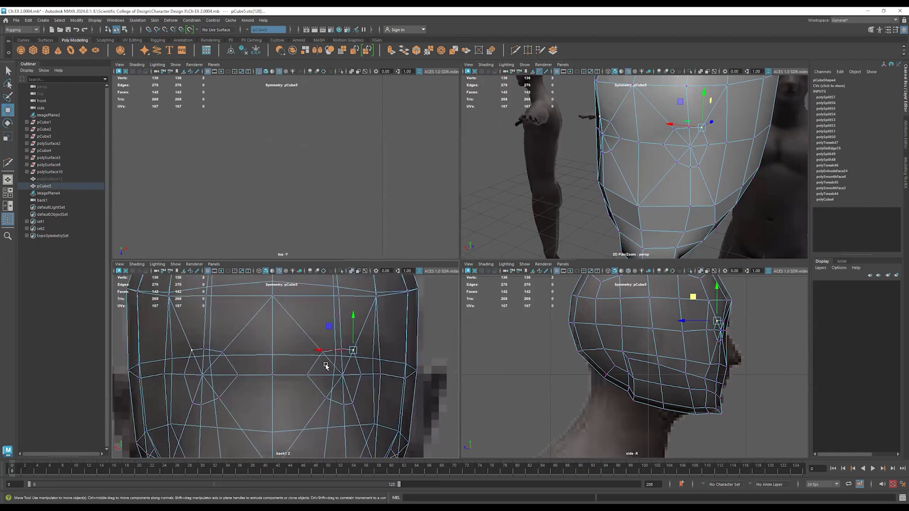
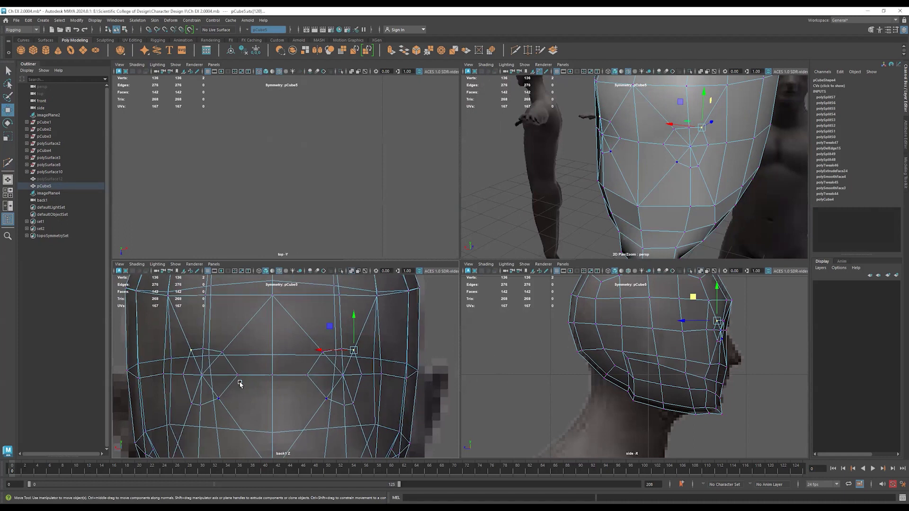
key(space)
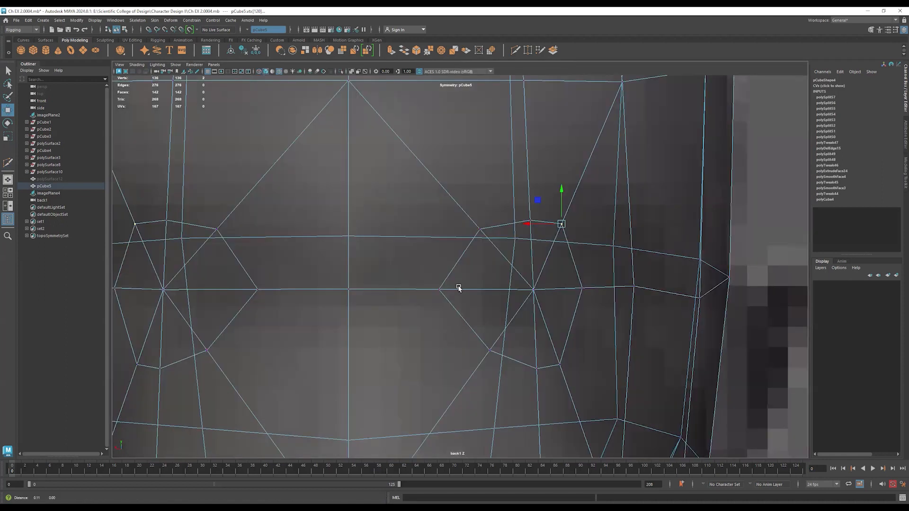
click(580, 287)
drag(559, 264, 582, 253)
drag(581, 209, 542, 235)
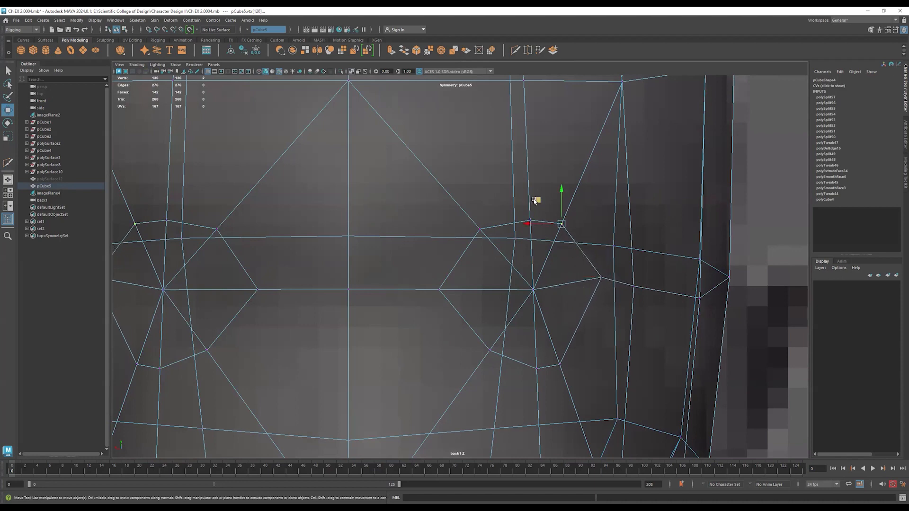
mouse_move(537, 200)
mouse_down()
mouse_move(563, 198)
mouse_move(552, 199)
mouse_up()
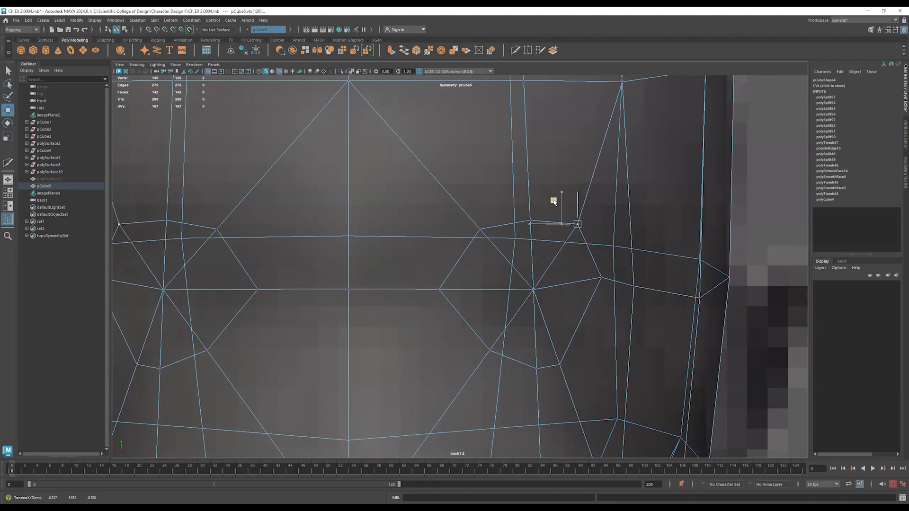
Round the upper arc of both eye rings by shifting the upper inner vertex toward the eye and raising the top vertex.
click(481, 229)
drag(456, 204, 467, 204)
click(529, 220)
drag(532, 191, 531, 191)
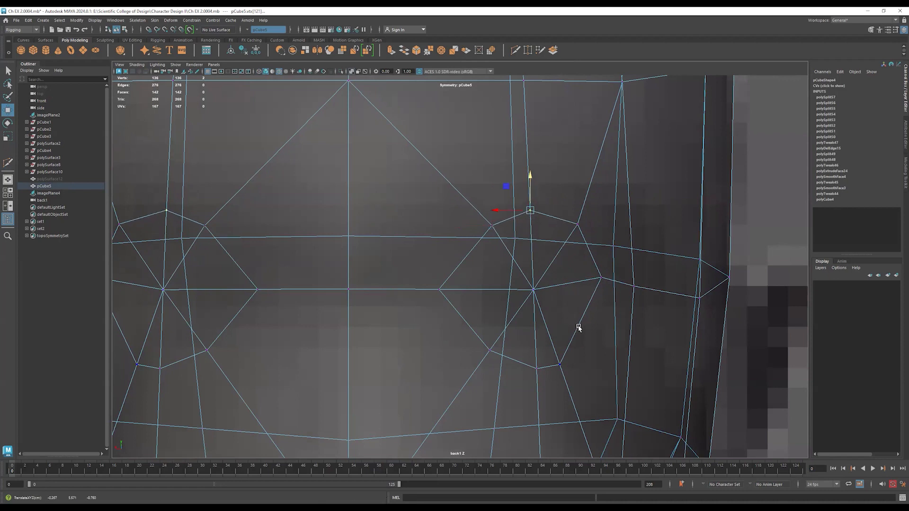
Raise the three lower vertices of each eye ring, spread the lower outer vertex outward and adjust the lower inner vertex.
drag(577, 383, 466, 337)
drag(523, 335, 556, 324)
middle_drag(534, 293, 552, 288)
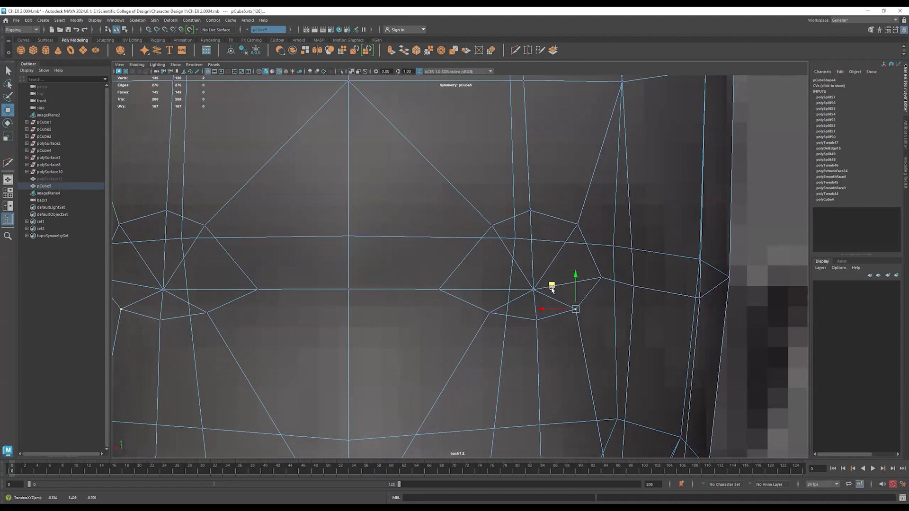
click(491, 312)
middle_drag(464, 291, 463, 296)
Move each ring's upper inner vertex down toward the nose and its inner corner vertex slightly up and toward the eye.
drag(499, 208, 479, 245)
middle_drag(472, 202, 462, 209)
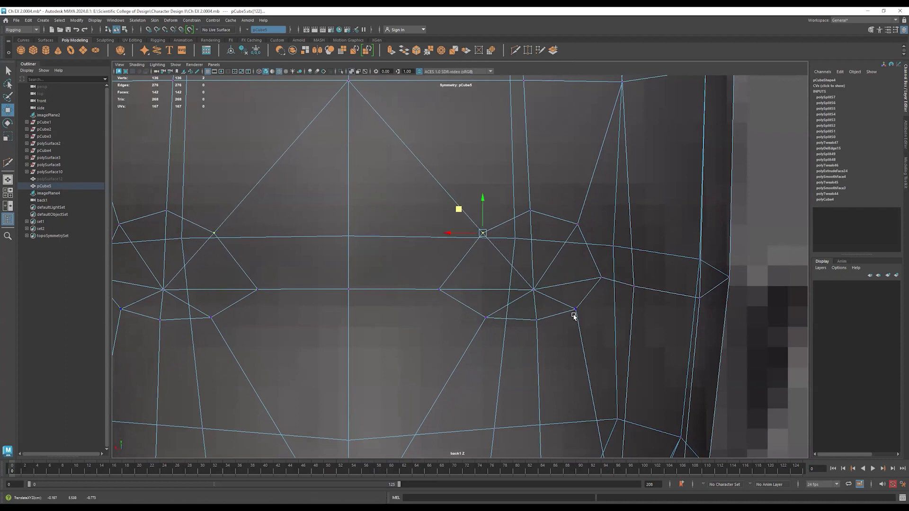
drag(449, 275, 415, 279)
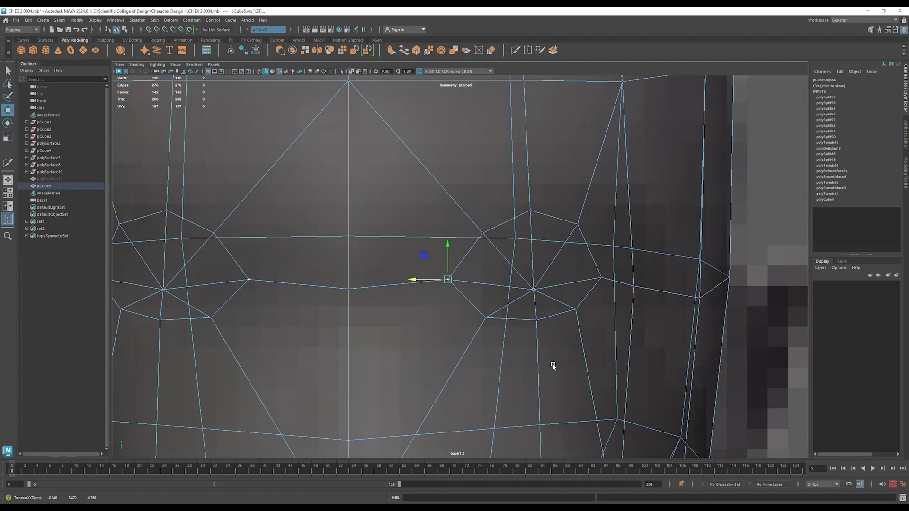
Examine the shape and depth of the eye rings against the face in the back, perspective and side views.
scroll(560, 365, down, 5)
scroll(559, 361, up, 2)
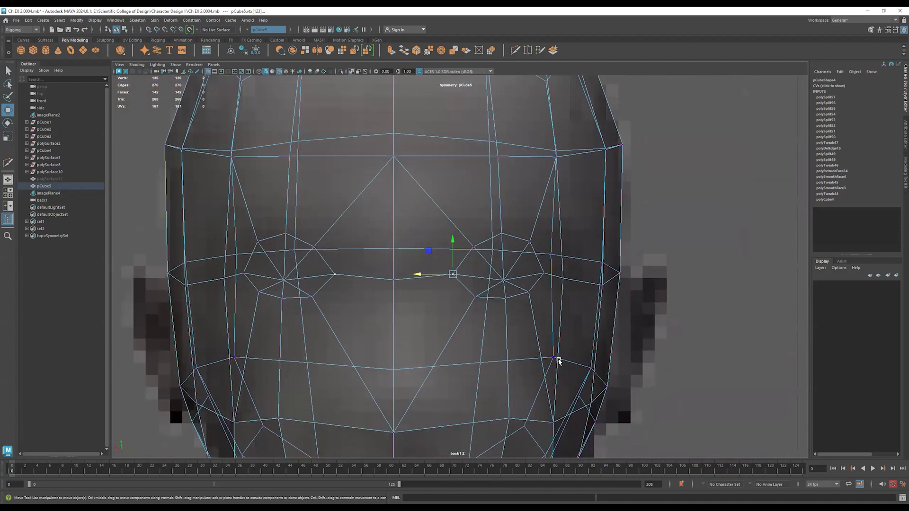
alt+drag(748, 186, 713, 239)
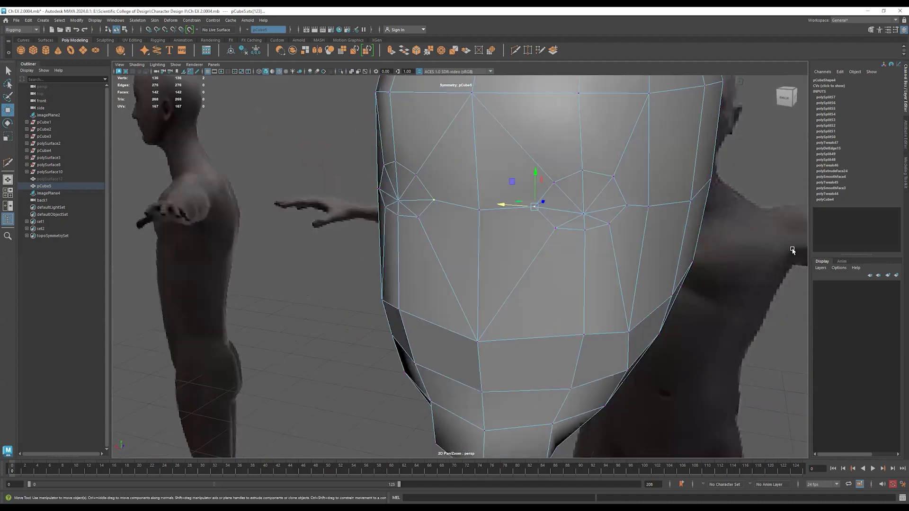
alt+drag(580, 334, 548, 339)
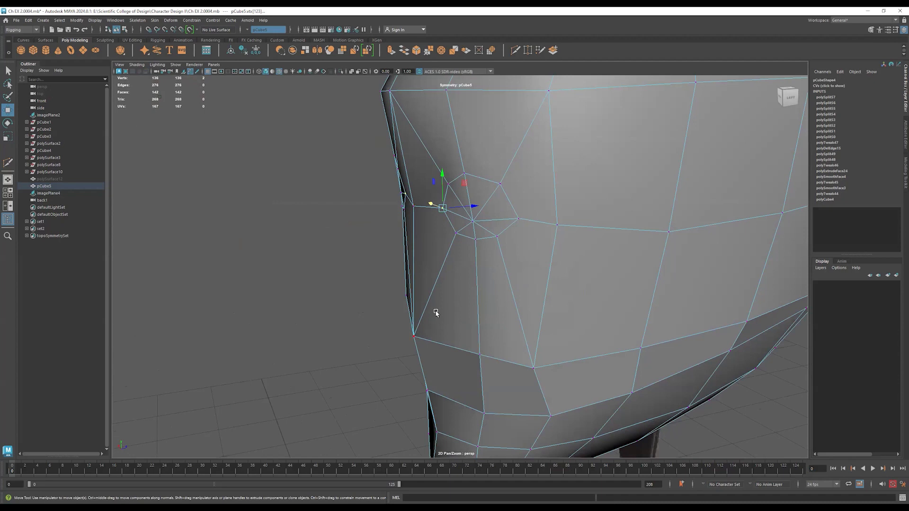
alt+drag(436, 313, 464, 317)
alt+drag(552, 301, 495, 322)
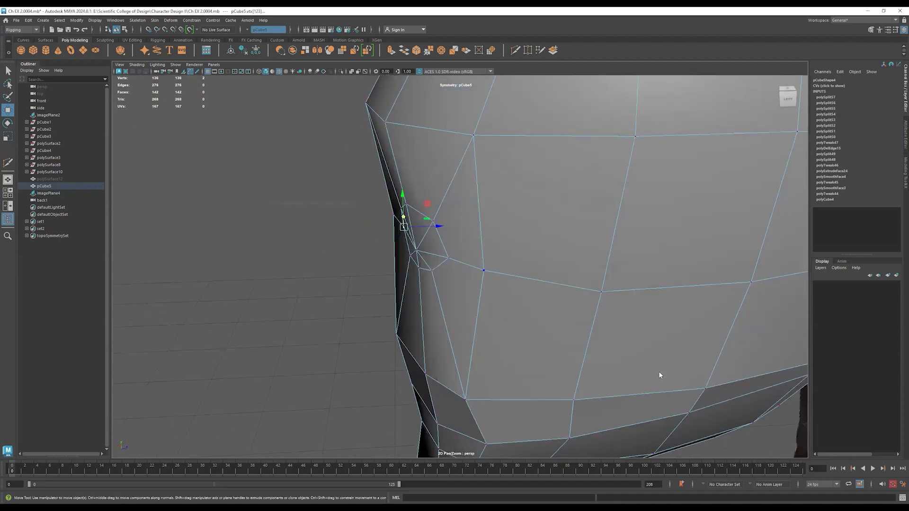
key(space)
key(space)
alt+middle_drag(574, 420, 413, 372)
scroll(635, 373, up, 5)
alt+middle_drag(634, 373, 481, 342)
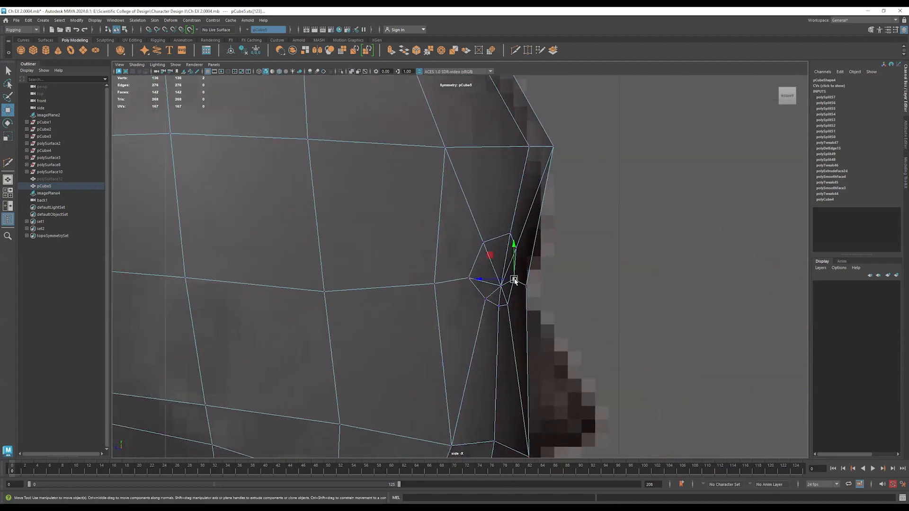
key(space)
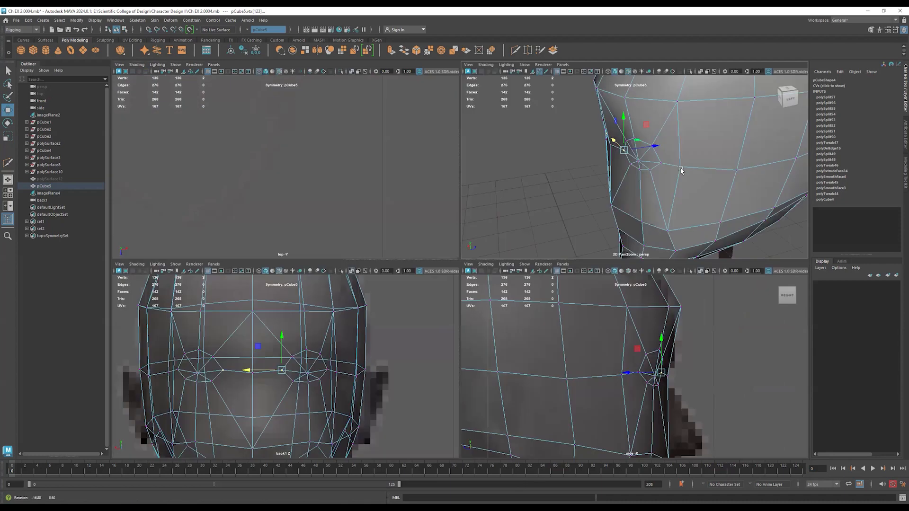
Select the full vertex ring and centre vertex of both eyes and move them back into the head in the side view.
alt+drag(668, 164, 669, 164)
click(666, 163)
shift+double_click(655, 169)
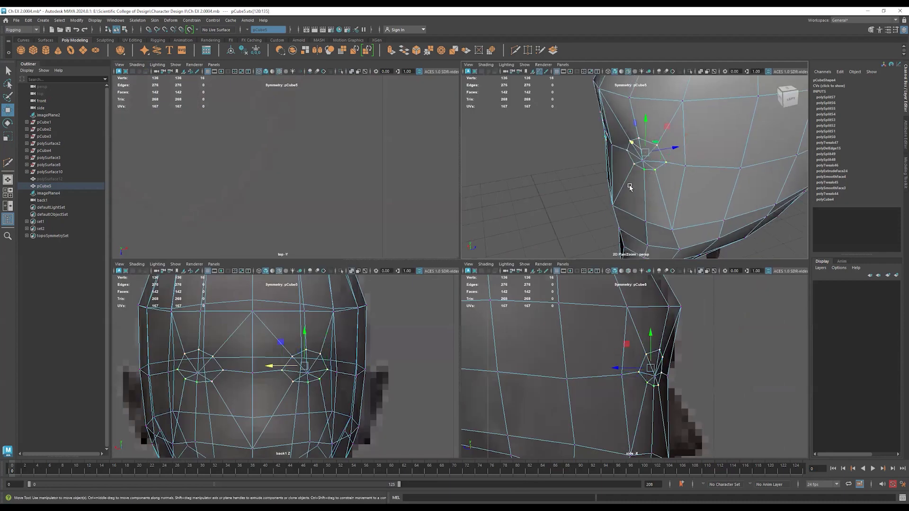
alt+right_drag(561, 178, 696, 170)
shift+click(676, 146)
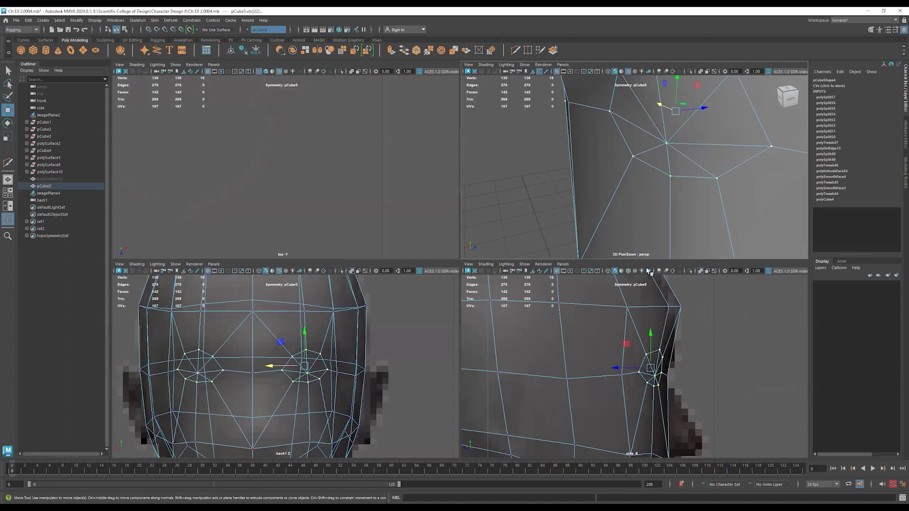
key(space)
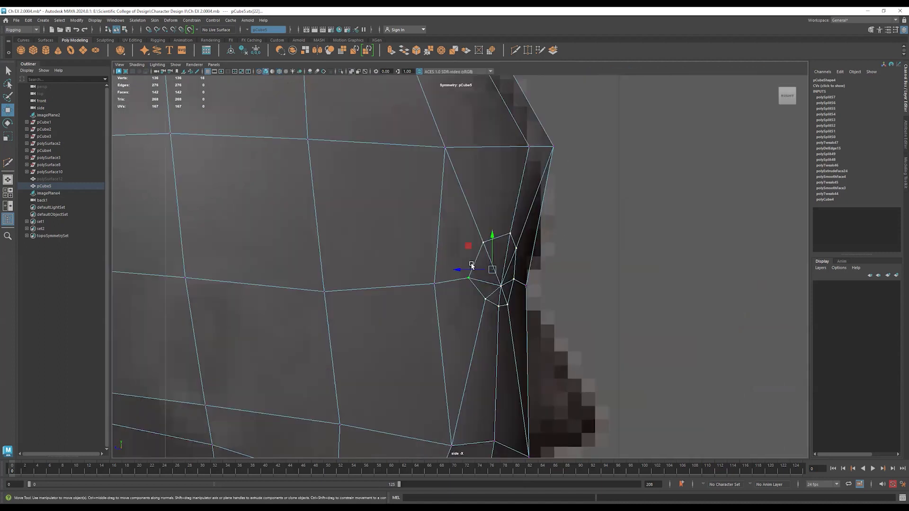
drag(464, 266, 450, 269)
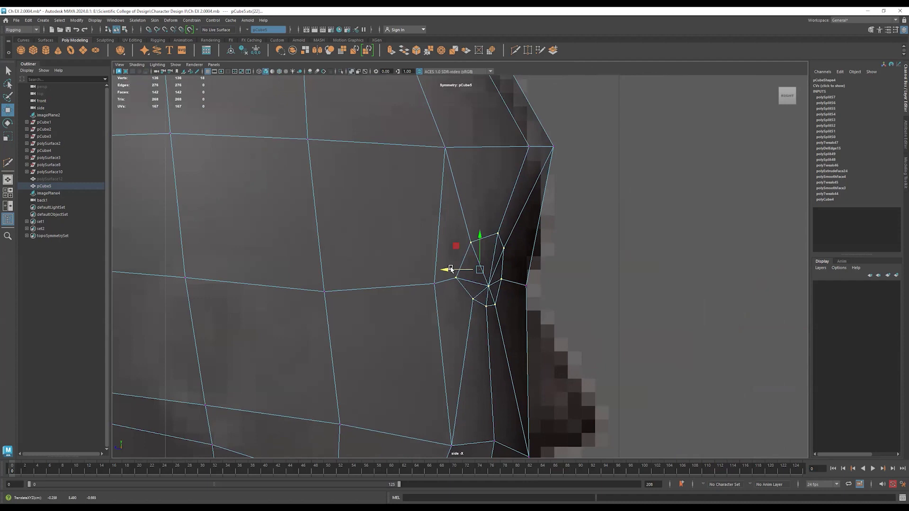
alt+middle_drag(454, 301, 522, 306)
drag(525, 274, 523, 275)
Compare the depth of the eye sockets with the side reference image and the reference body's head.
scroll(552, 298, down, 10)
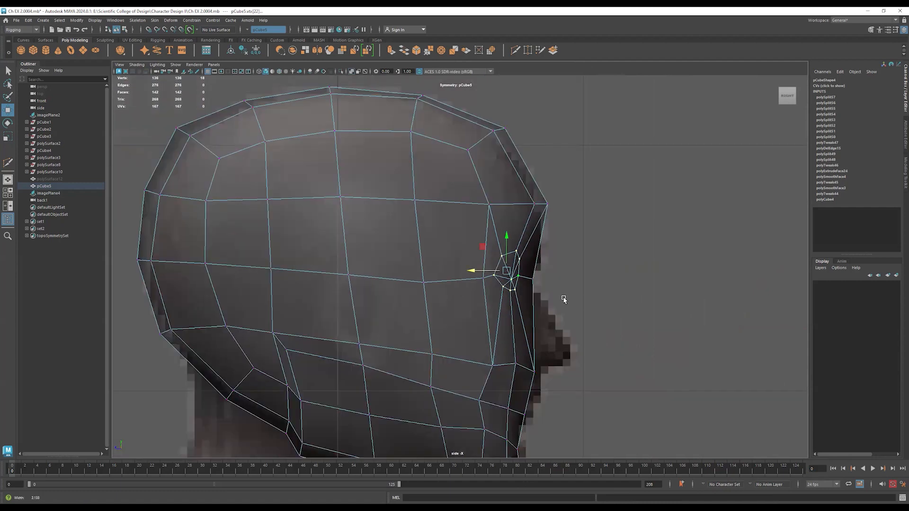
scroll(599, 299, up, 2)
scroll(601, 302, down, 8)
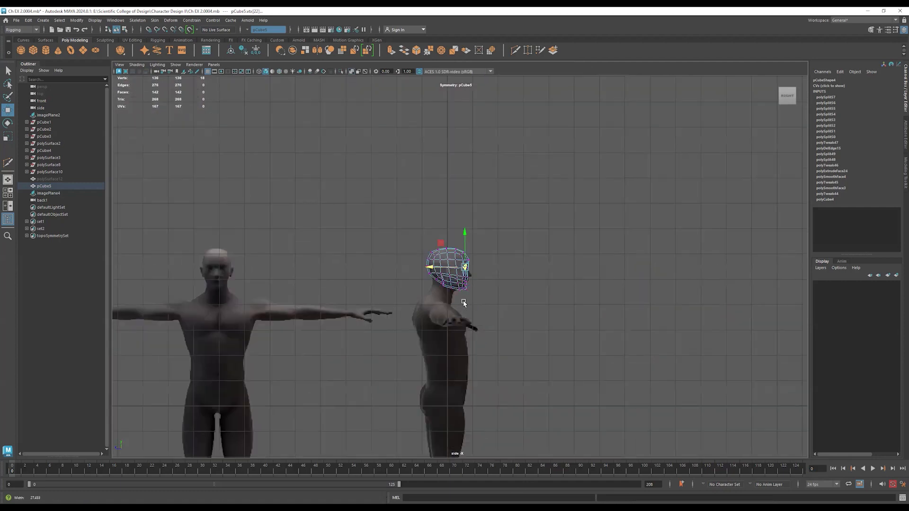
scroll(513, 301, up, 2)
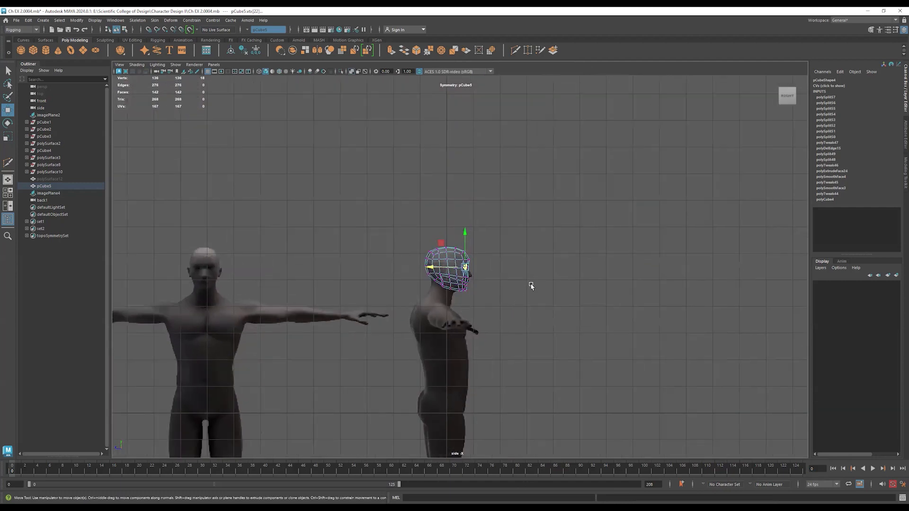
key(space)
scroll(691, 192, down, 10)
alt+drag(710, 203, 615, 197)
alt+middle_drag(574, 191, 753, 213)
alt+right_drag(584, 197, 677, 192)
alt+middle_drag(506, 188, 665, 187)
alt+right_drag(665, 187, 571, 182)
Nudge the selected eye vertices slightly farther back into the head in the side view.
alt+right_drag(594, 396, 888, 403)
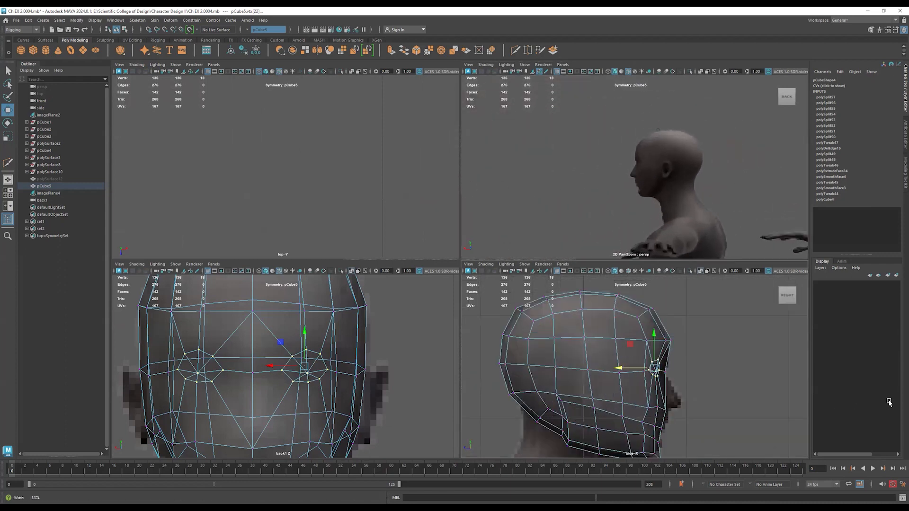
alt+right_drag(572, 379, 647, 379)
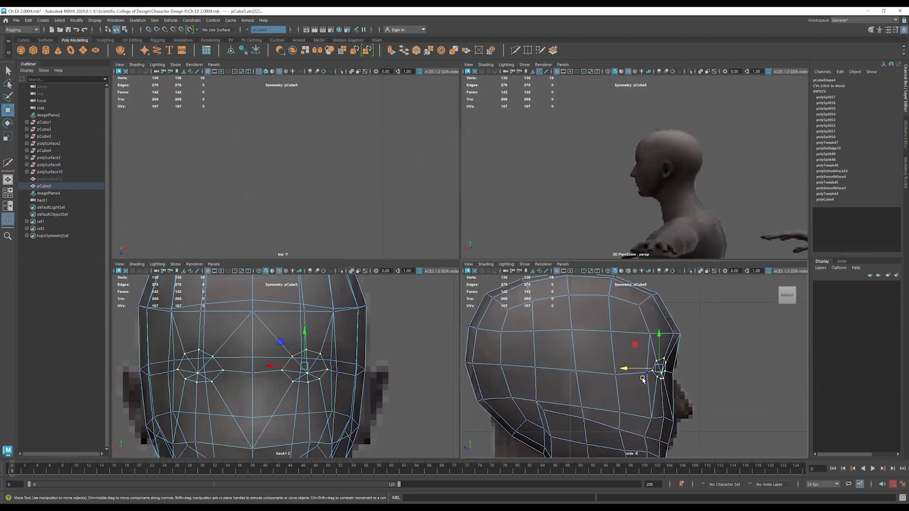
drag(636, 369, 634, 369)
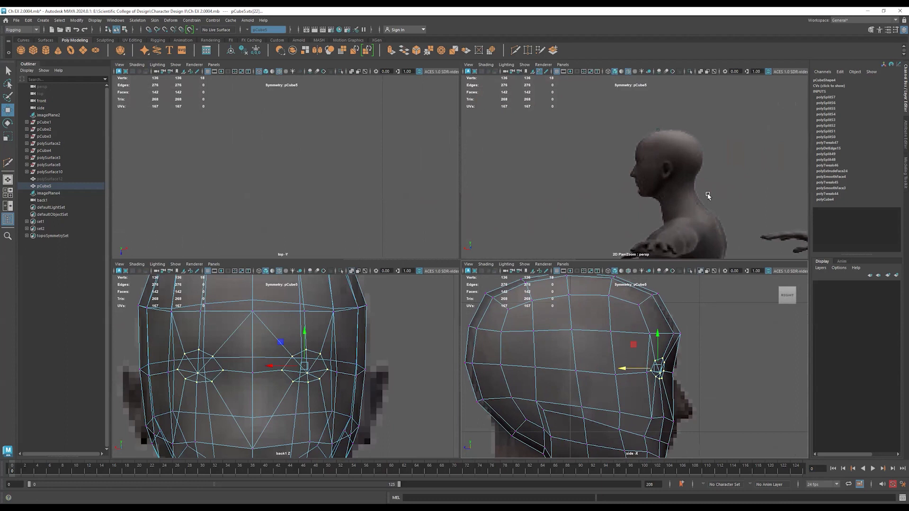
Select the upper and lower inner vertices of the eye rings and adjust their depth in the perspective view.
key(space)
scroll(707, 267, down, 3)
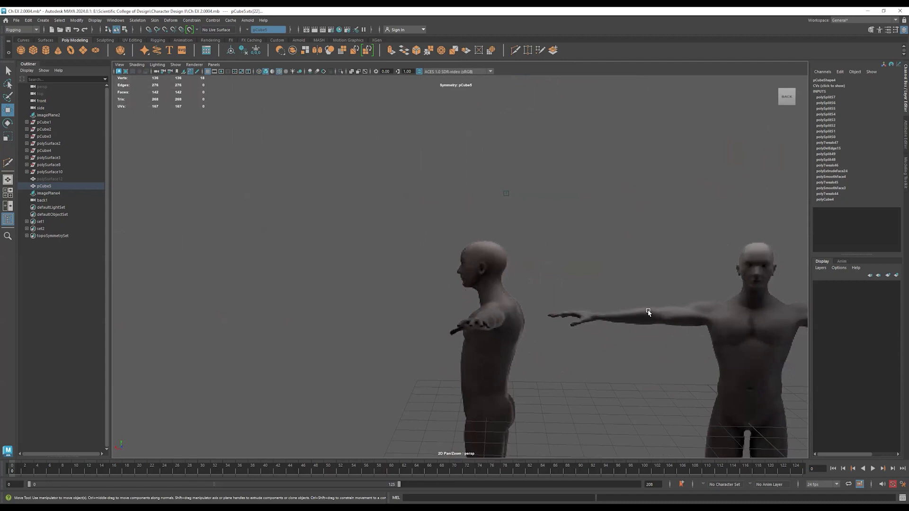
scroll(647, 314, down, 3)
key(f)
alt+drag(596, 330, 410, 307)
click(344, 283)
alt+right_drag(492, 304, 341, 306)
alt+drag(406, 302, 428, 284)
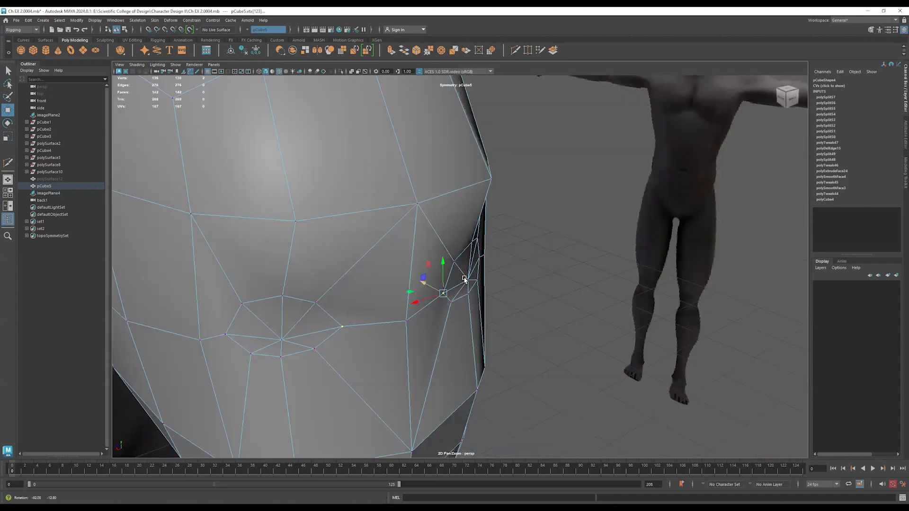
click(453, 261)
shift+click(455, 304)
drag(441, 276, 443, 277)
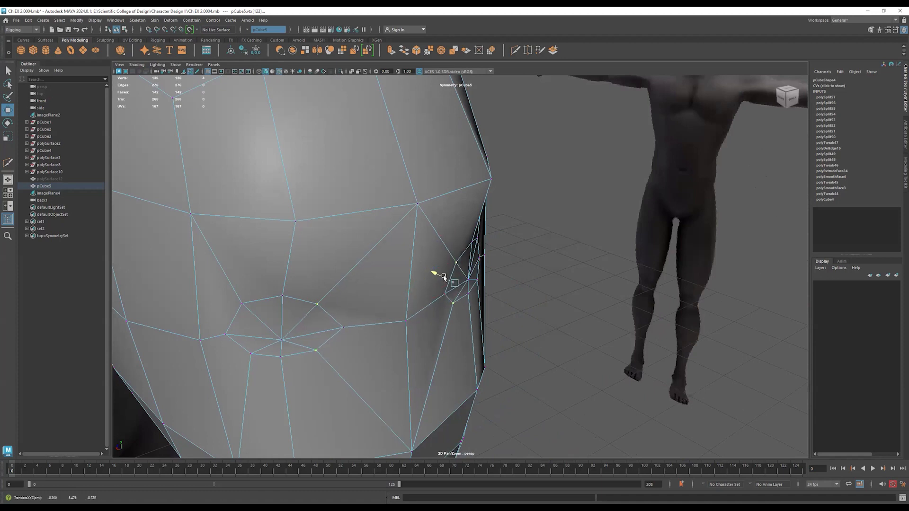
Adjust the depth of the top and bottom middle vertices and the upper and lower outer vertices of the eye rings.
alt+drag(507, 304, 410, 305)
click(457, 297)
shift+click(453, 240)
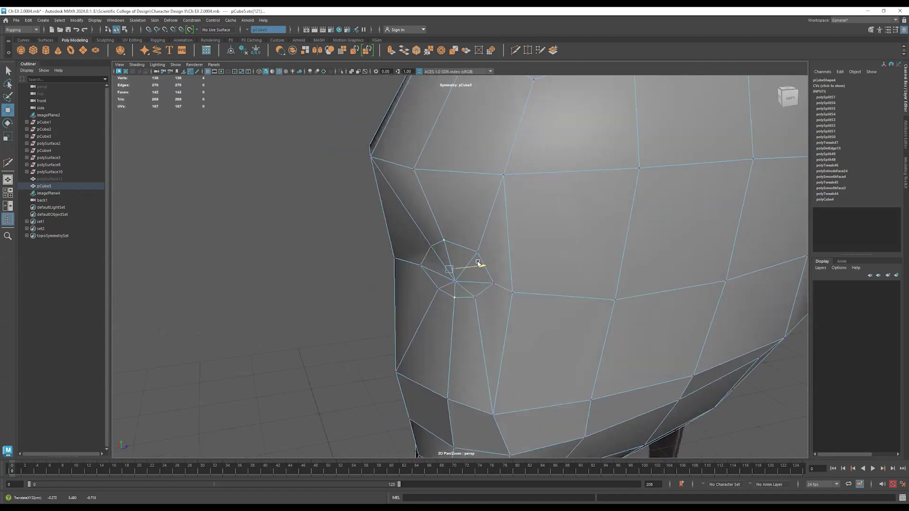
alt+drag(479, 265, 474, 300)
click(486, 247)
shift+click(472, 299)
mouse_move(507, 275)
mouse_down()
mouse_move(492, 301)
mouse_move(513, 291)
mouse_up()
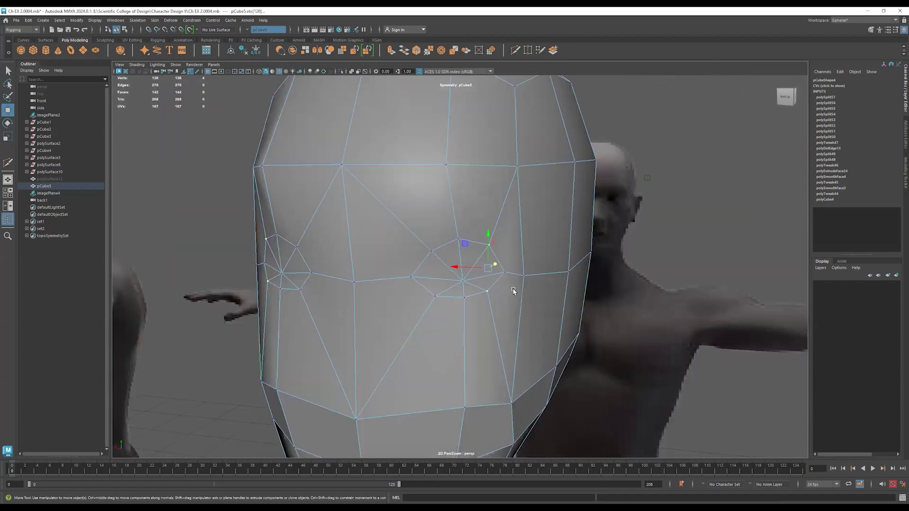
Select the vertices of both eyes without those on the back of the head and raise them slightly.
alt+drag(488, 329, 509, 314)
alt+right_drag(509, 314, 538, 319)
alt+middle_drag(537, 318, 489, 308)
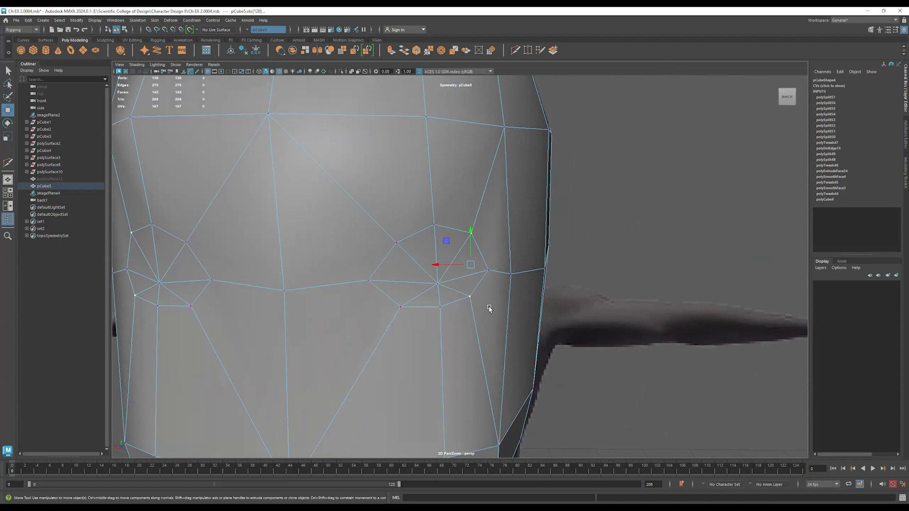
drag(499, 214, 382, 327)
alt+drag(543, 324, 480, 328)
alt+right_drag(707, 327, 379, 329)
alt+drag(620, 319, 670, 312)
ctrl+drag(800, 198, 545, 395)
alt+drag(518, 368, 653, 362)
alt+right_drag(326, 329, 589, 303)
drag(448, 242, 449, 238)
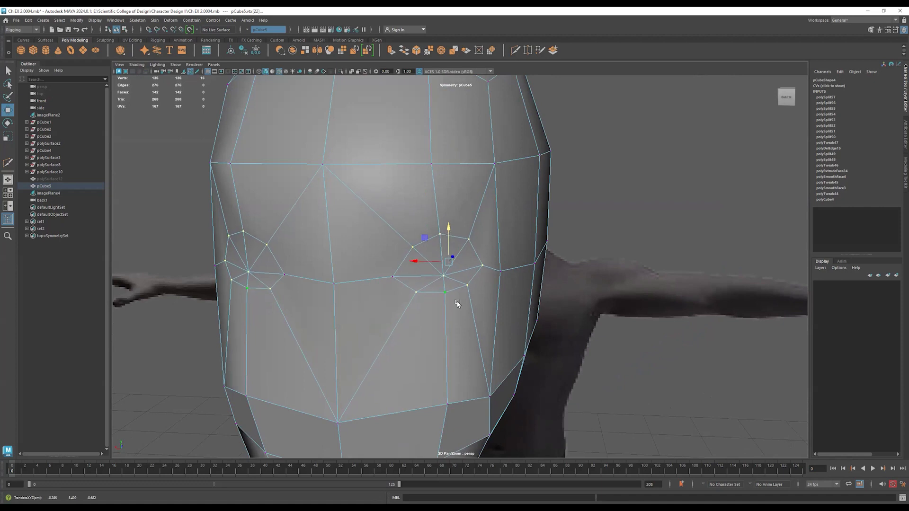
Move the vertex beside the outer eye corner and those along the side of the head farther back.
alt+drag(479, 315, 450, 306)
click(499, 274)
alt+drag(398, 296, 400, 302)
drag(521, 276, 539, 275)
alt+drag(546, 317, 605, 272)
click(566, 280)
click(649, 263)
drag(671, 262, 680, 260)
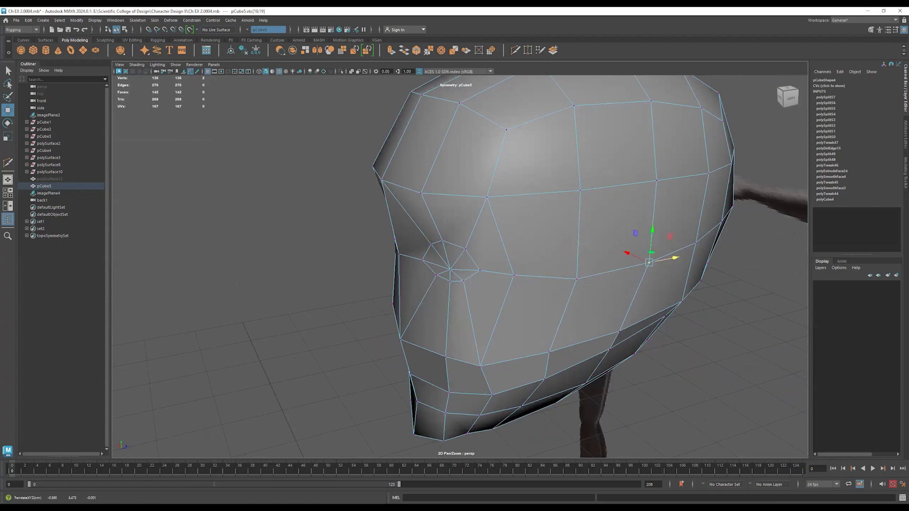
Select all triangular faces inside both eye rings and delete them to open the eye sockets.
alt+drag(389, 274, 448, 299)
key(F11)
click(453, 279)
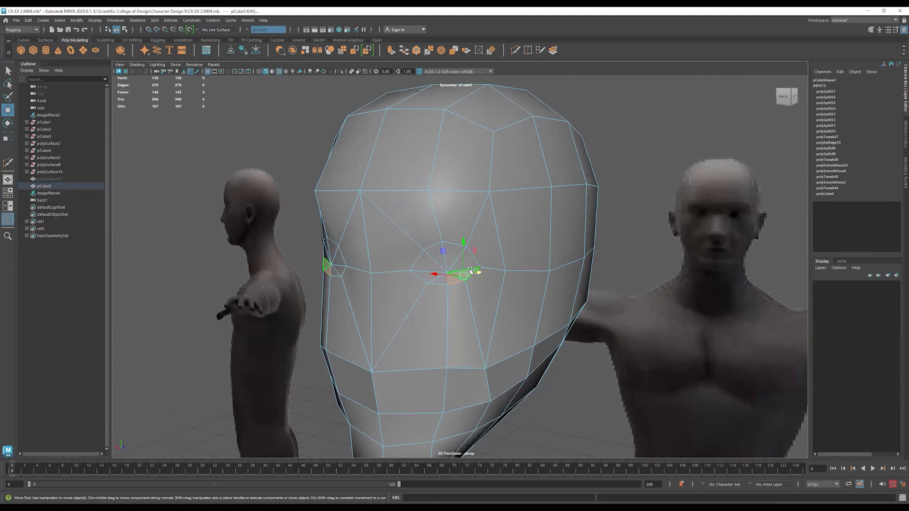
shift+click(439, 280)
shift+click(430, 261)
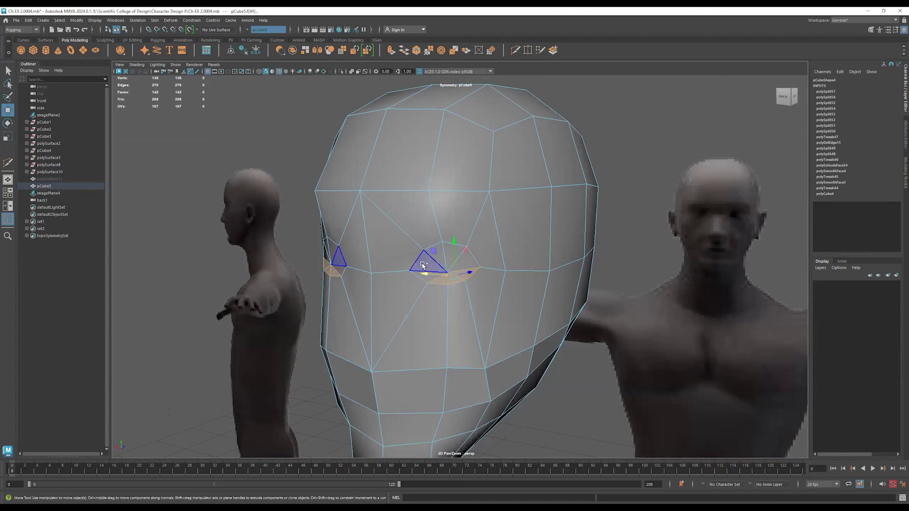
shift+click(458, 253)
shift+click(458, 253)
shift+click(471, 263)
shift+click(435, 252)
shift+click(433, 276)
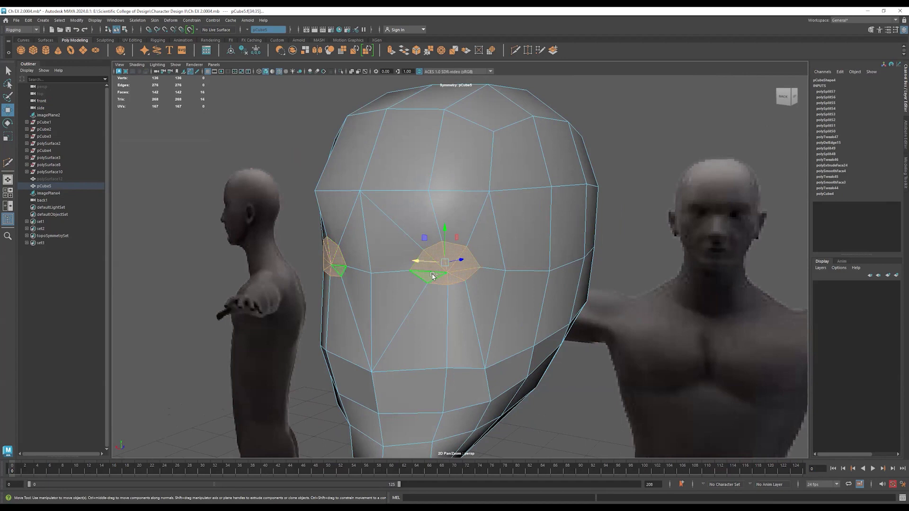
key(Delete)
Examine the head with open eye sockets in smooth preview from several angles and against the reference bodies.
alt+drag(427, 290, 458, 305)
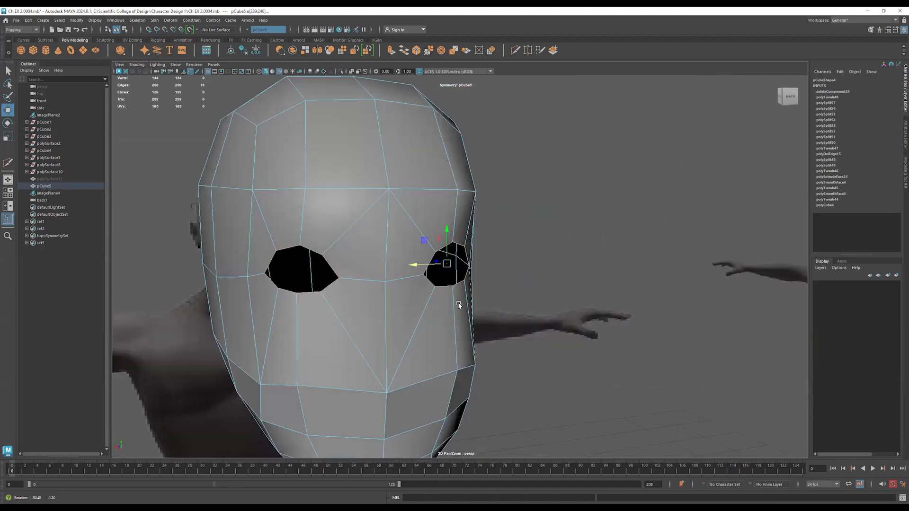
alt+right_drag(506, 322, 273, 326)
alt+drag(274, 326, 344, 352)
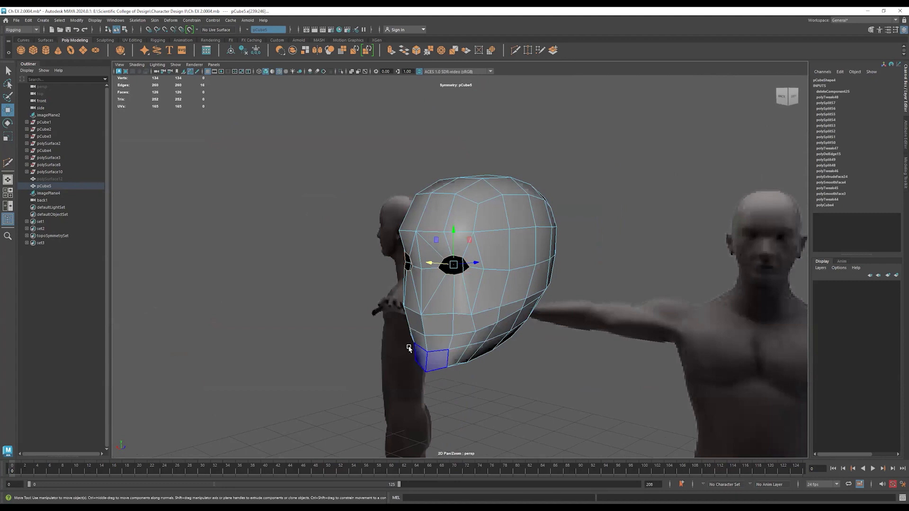
key(3)
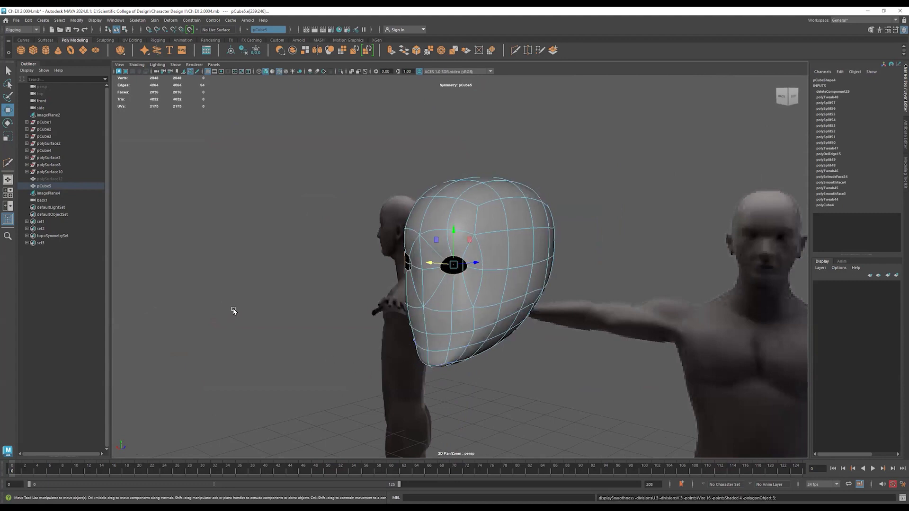
click(233, 310)
alt+drag(214, 335, 415, 340)
alt+right_drag(414, 341, 5, 326)
alt+drag(350, 333, 331, 326)
alt+right_drag(232, 322, 672, 318)
alt+drag(457, 320, 426, 323)
alt+drag(373, 294, 454, 260)
Return to the unsmoothed mesh, select the border edges of both eye openings and move them slightly back into the head.
key(1)
alt+drag(373, 300, 441, 292)
alt+right_drag(440, 293, 463, 285)
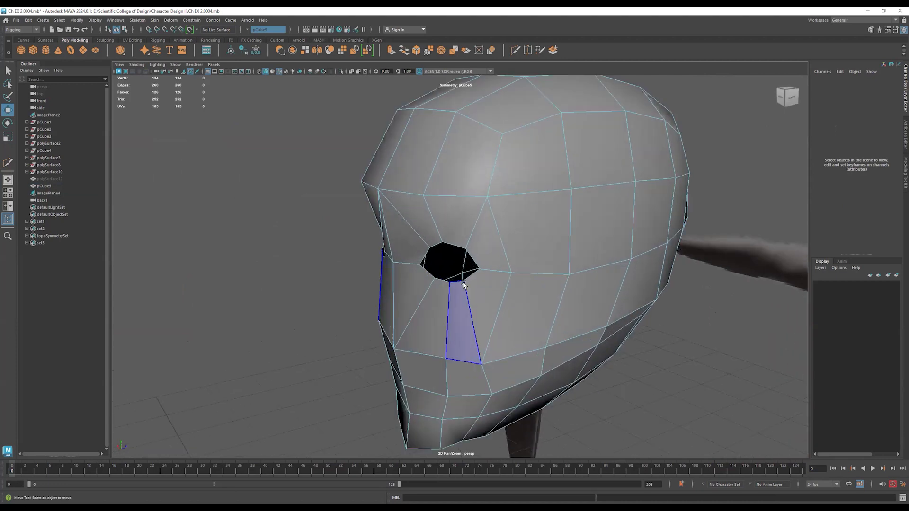
double_click(470, 281)
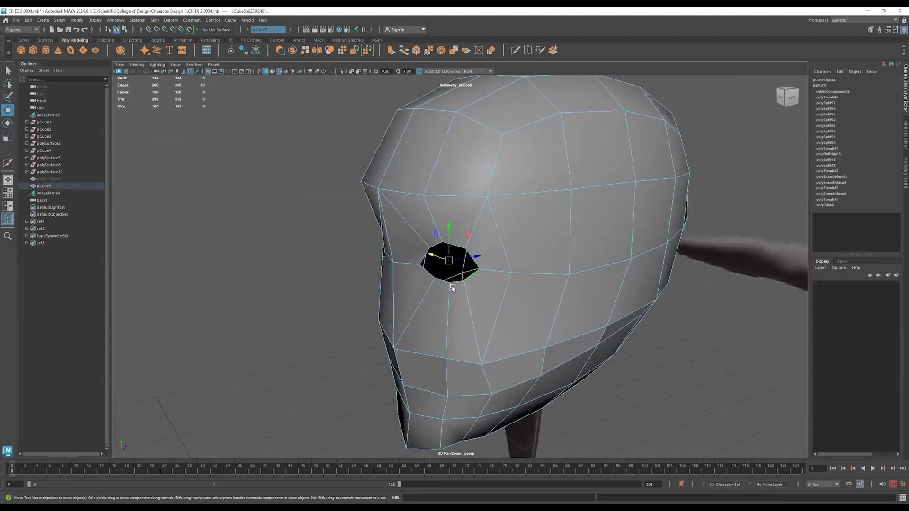
alt+drag(452, 288, 487, 259)
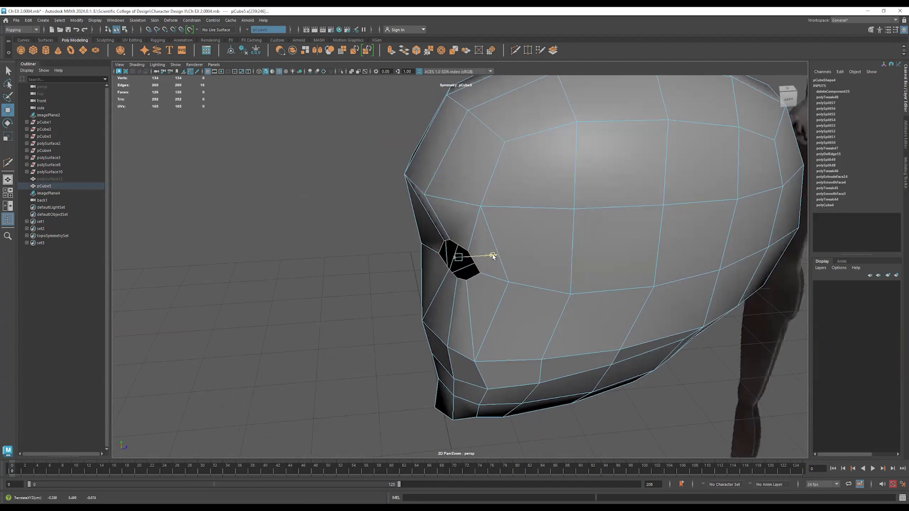
alt+drag(441, 284, 452, 285)
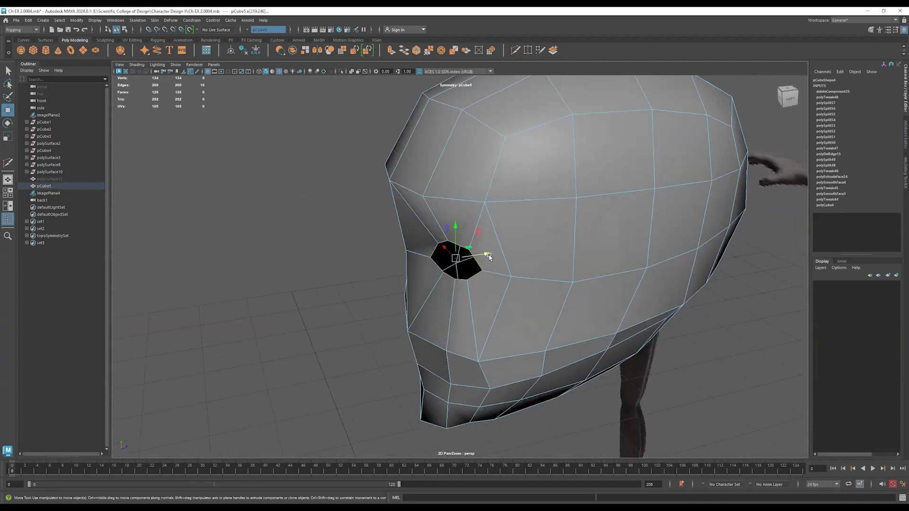
drag(490, 255, 492, 255)
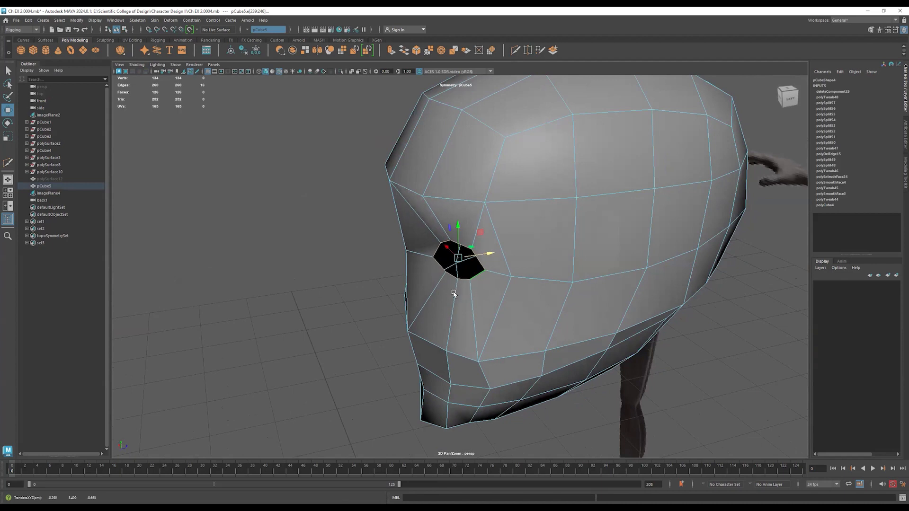
Examine the eye openings and the edge flow around the nose and mouth in smooth preview with the Multi-Cut tool ready.
alt+drag(454, 293, 475, 296)
key(3)
alt+drag(454, 348, 387, 348)
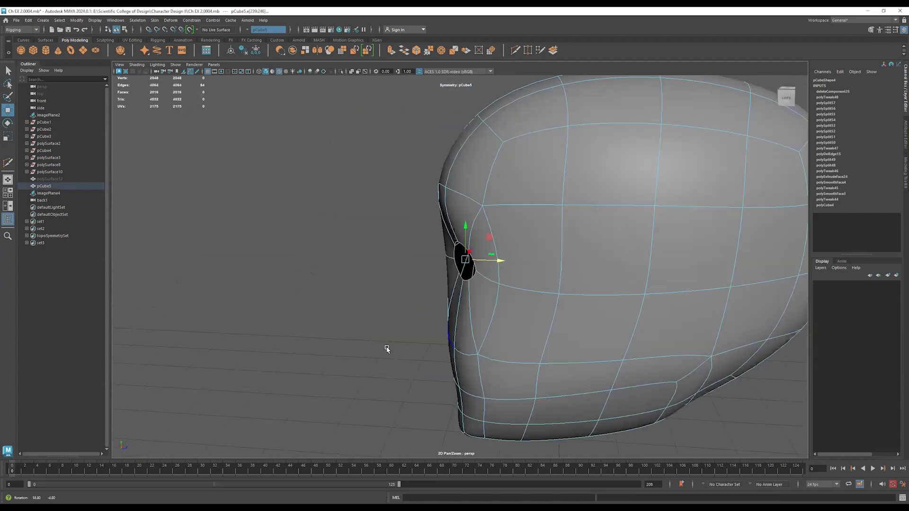
alt+drag(426, 306, 472, 335)
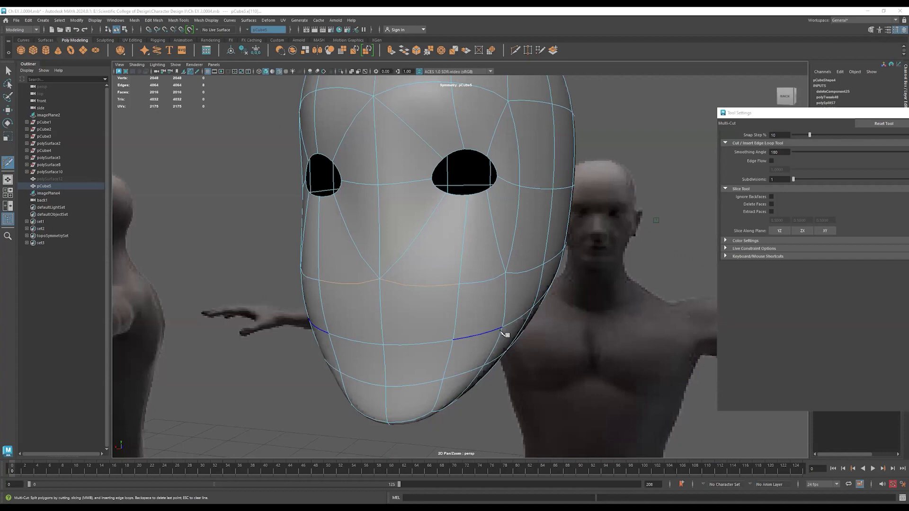
alt+drag(506, 334, 517, 110)
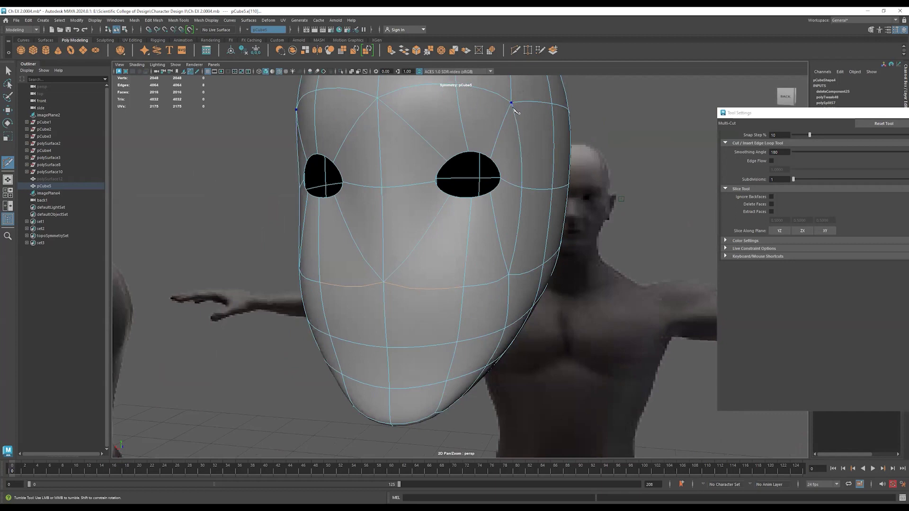
click(379, 187)
key(Escape)
click(481, 177)
alt+drag(440, 325, 462, 346)
Cut edges on both sides of the mouth from the cheek vertex through the mouth-side vertex to the jaw vertex, checking them in smooth preview.
key(1)
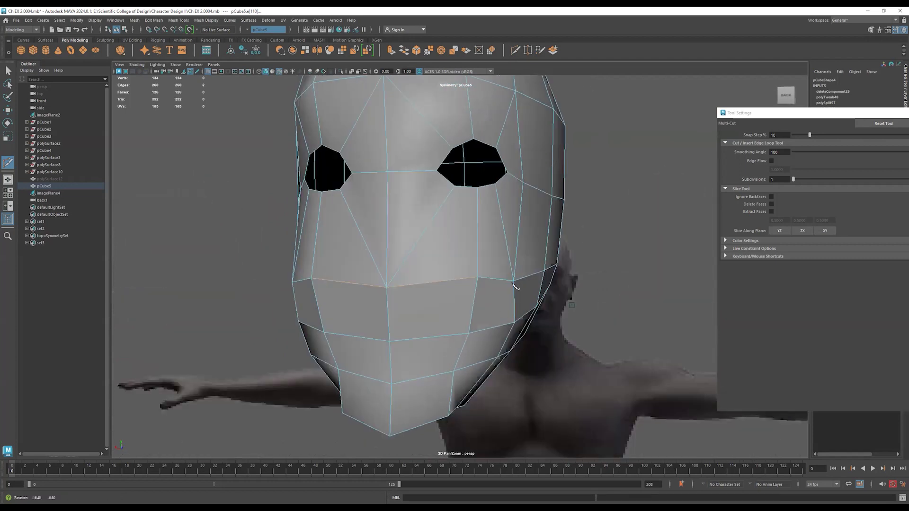
click(514, 282)
click(468, 332)
alt+drag(469, 332, 466, 362)
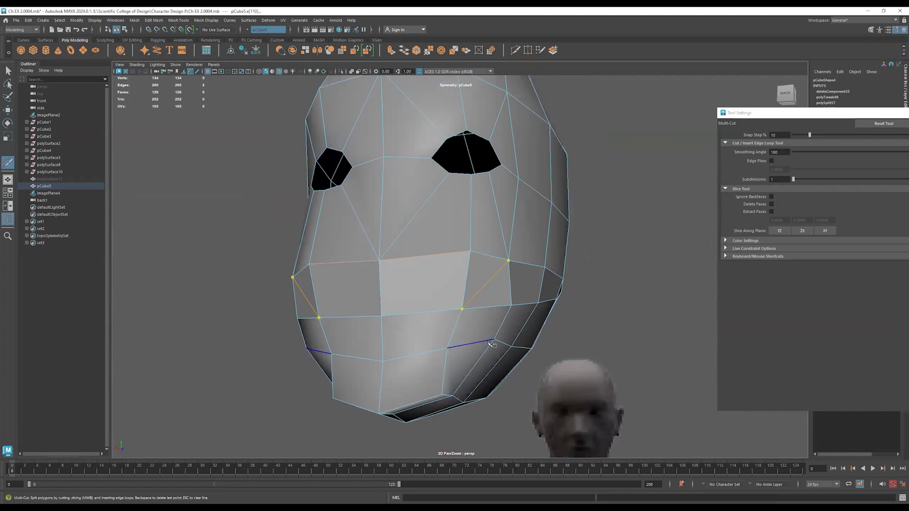
click(495, 339)
alt+drag(494, 340, 481, 379)
right_click(481, 379)
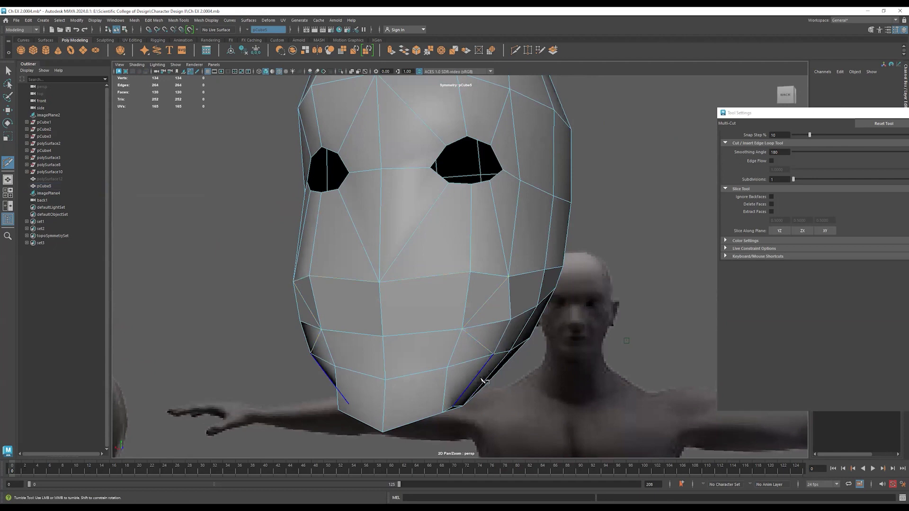
key(3)
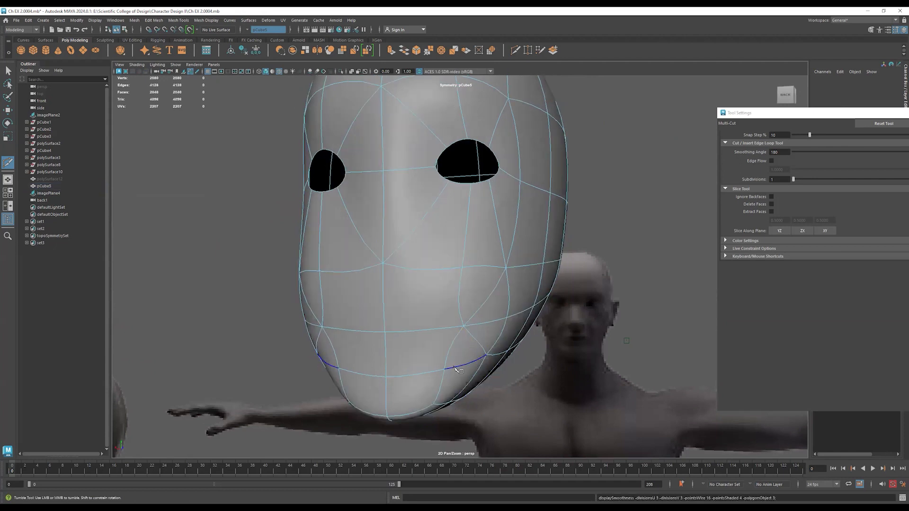
key(1)
Return to the unsmoothed mesh and start the Insert Edge Loop tool with its settings shown beside the head.
alt+drag(416, 378, 377, 384)
scroll(382, 378, up, 3)
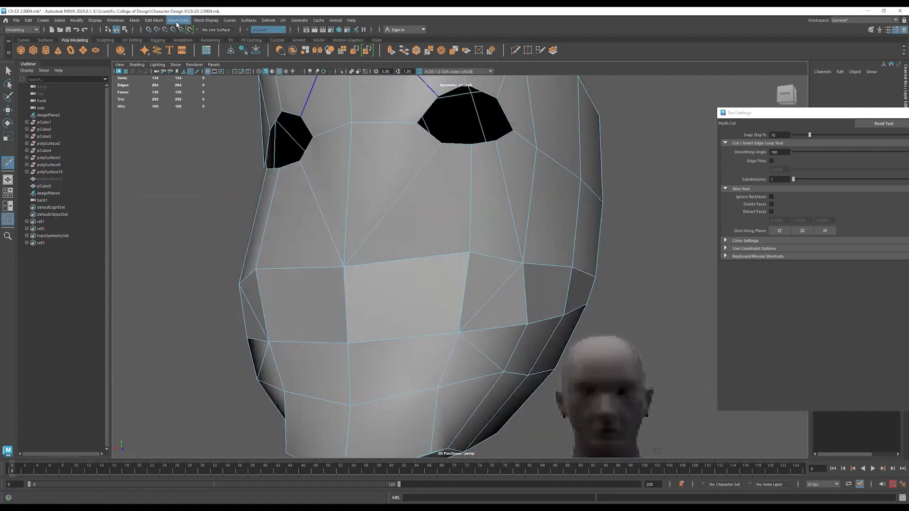
click(158, 22)
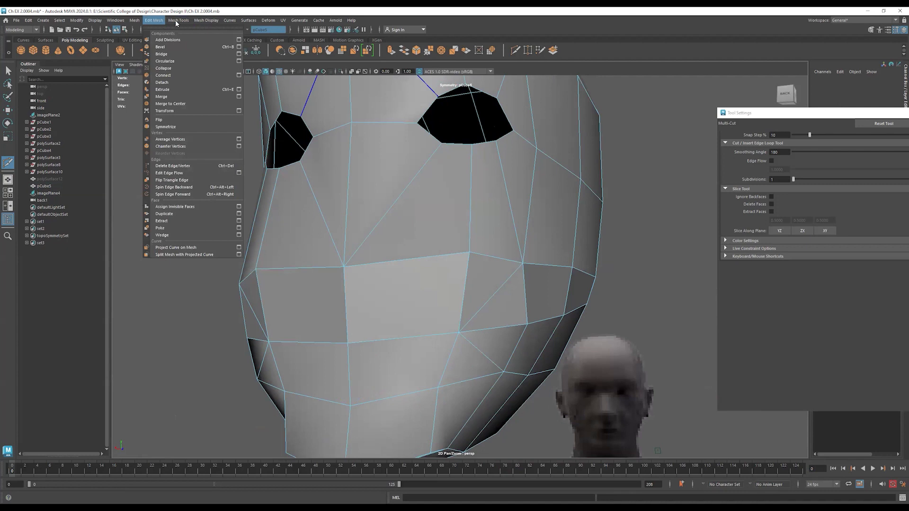
mouse_move(176, 23)
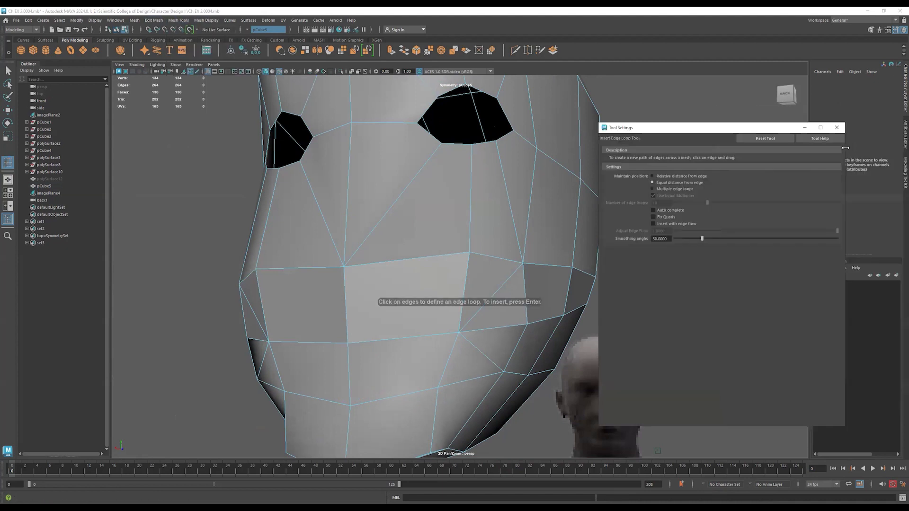
drag(845, 147, 763, 148)
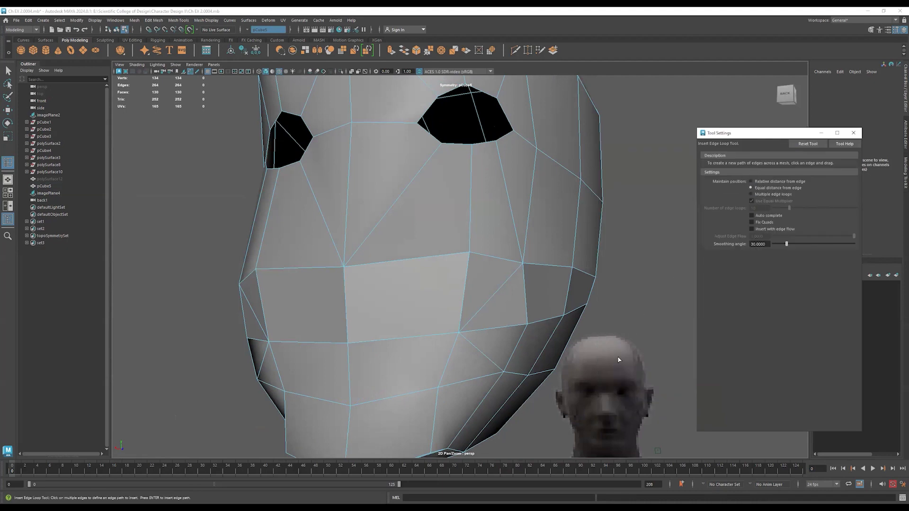
alt+drag(544, 373, 550, 372)
alt+drag(397, 367, 385, 364)
scroll(452, 364, up, 3)
alt+right_drag(456, 368, 457, 367)
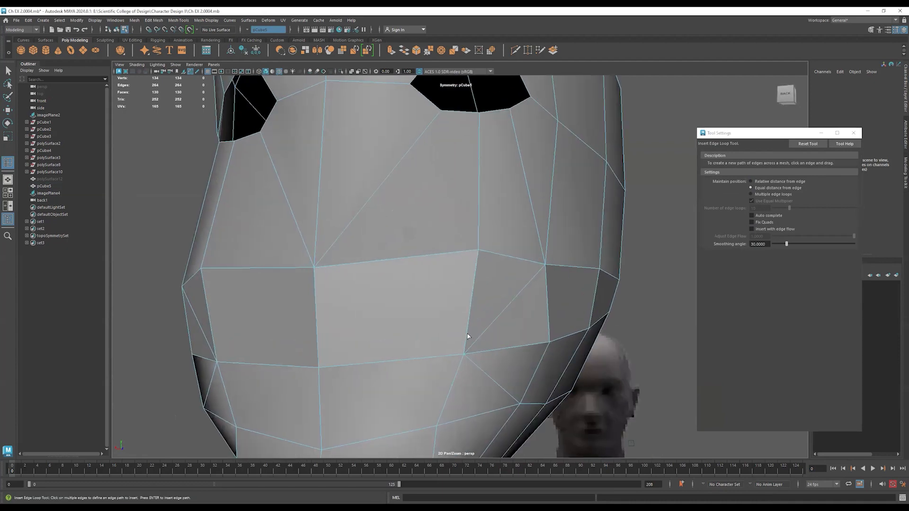
click(472, 339)
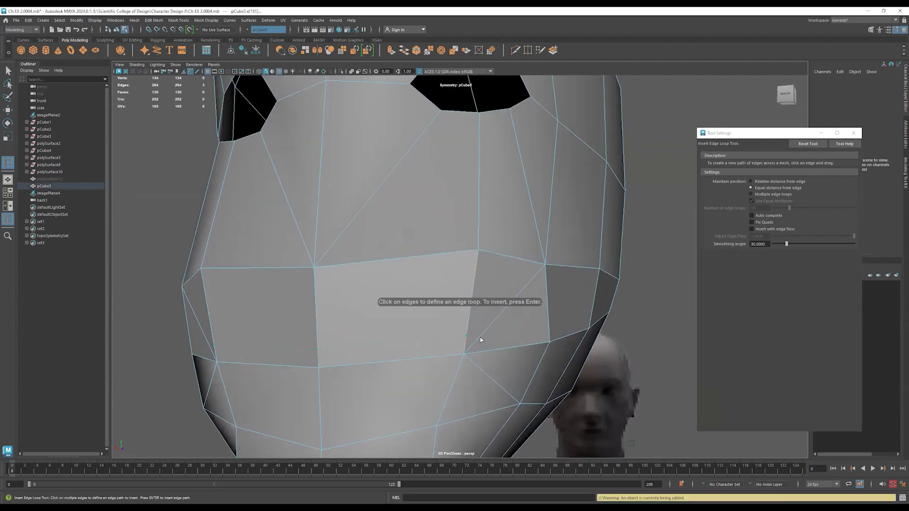
click(480, 339)
click(486, 353)
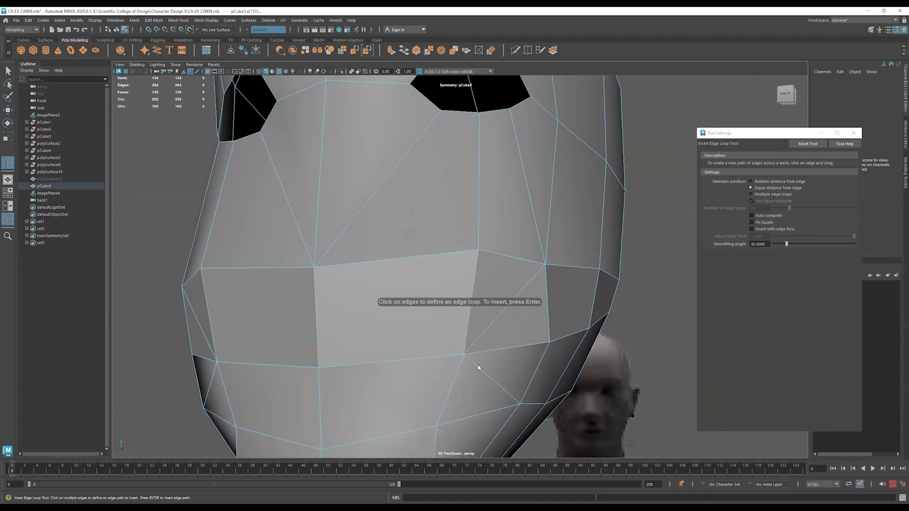
click(457, 376)
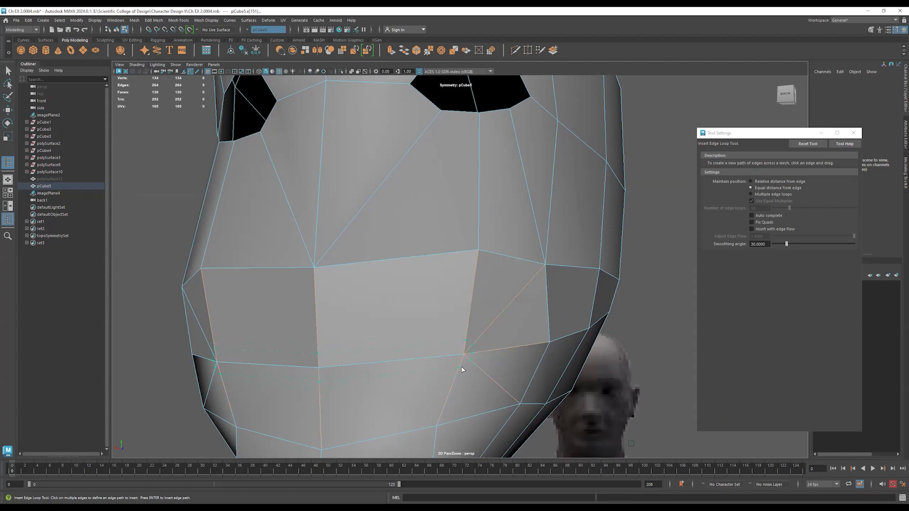
alt+drag(426, 377, 477, 381)
scroll(440, 367, down, 1)
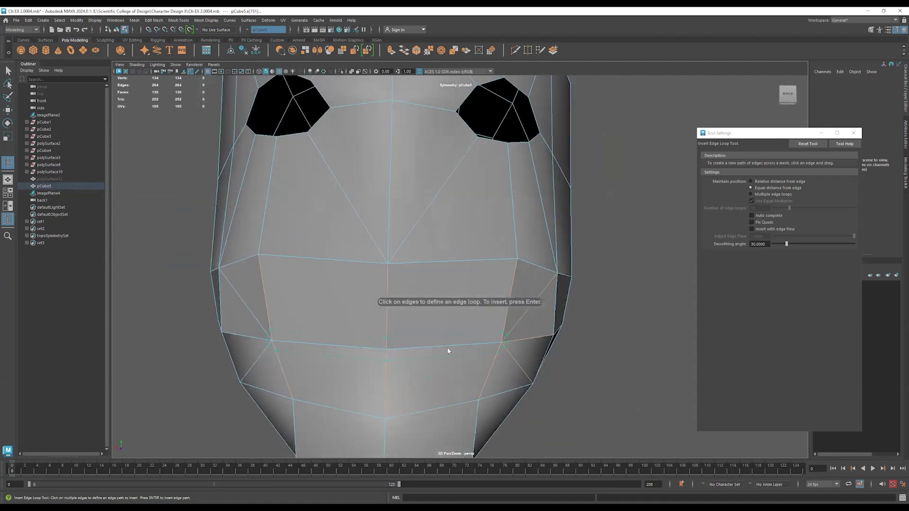
key(w)
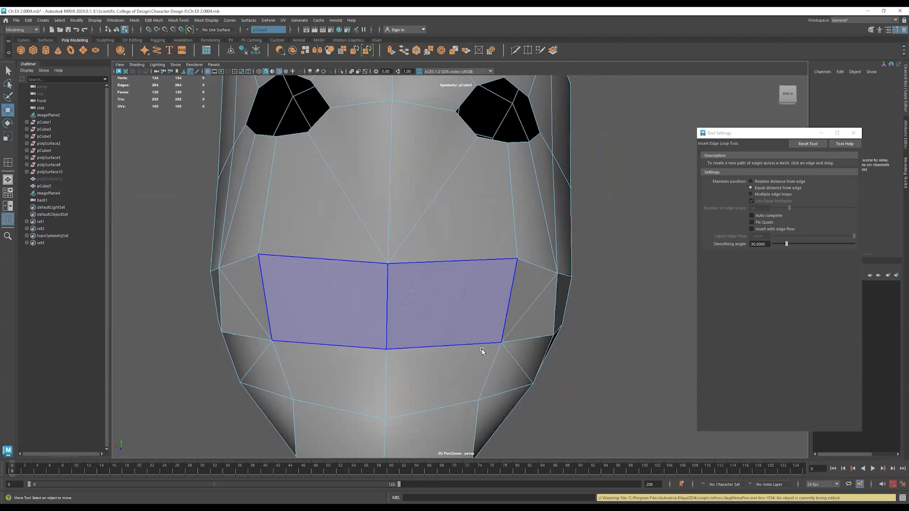
click(483, 354)
alt+drag(470, 397, 457, 398)
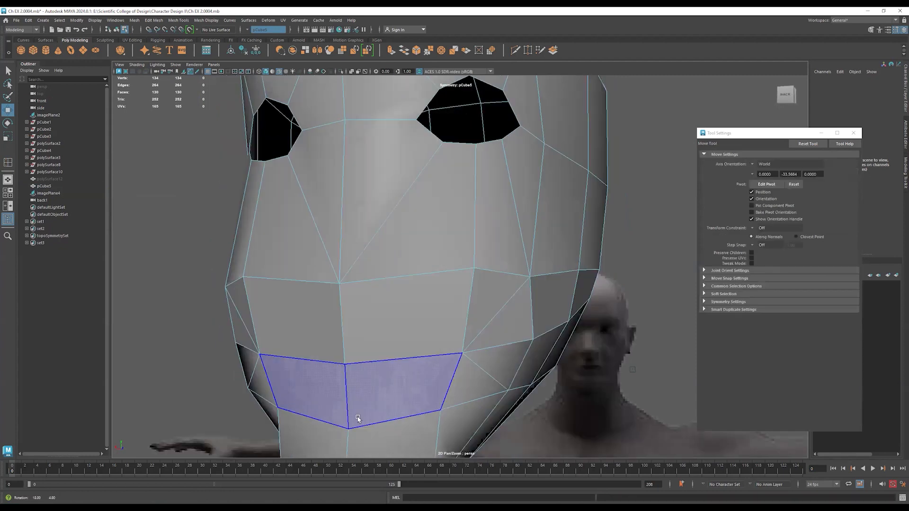
alt+drag(358, 419, 351, 418)
key(ctrl+z)
alt+drag(422, 383, 449, 379)
click(450, 401)
key(ctrl+z)
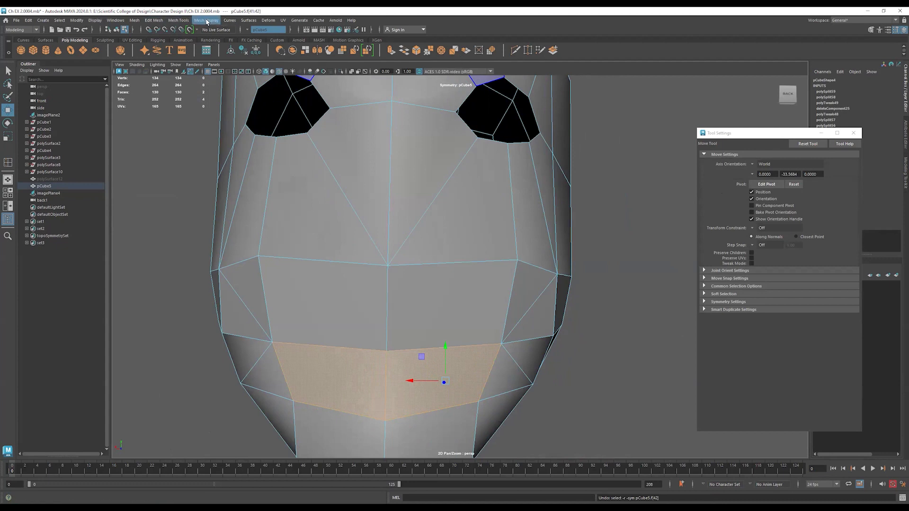
Insert an edge loop around the mouth line with Insert Edge Loop, using equal distance and the edges that meet at the mouth corner.
click(207, 21)
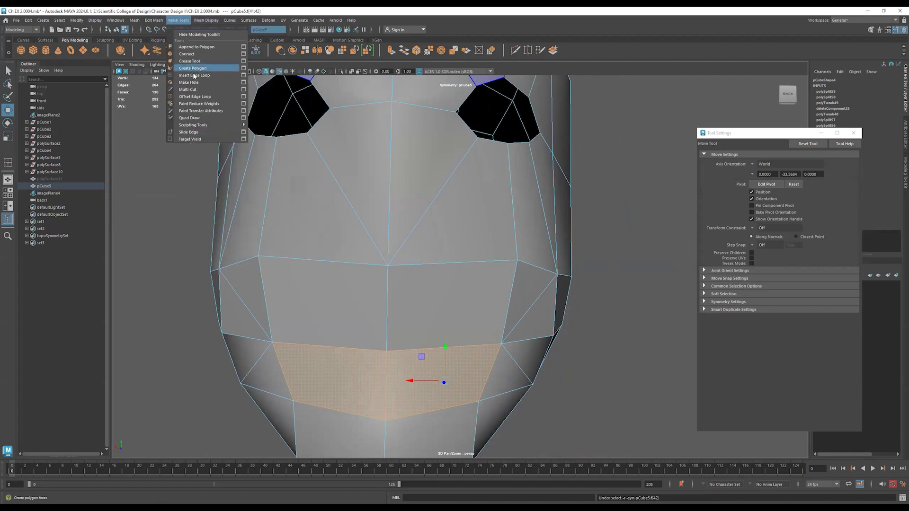
key(Return)
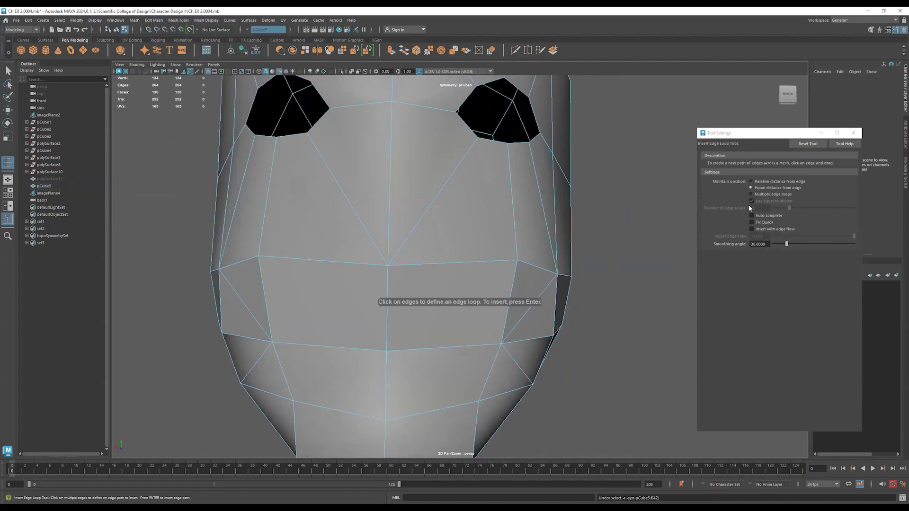
alt+drag(480, 327, 476, 339)
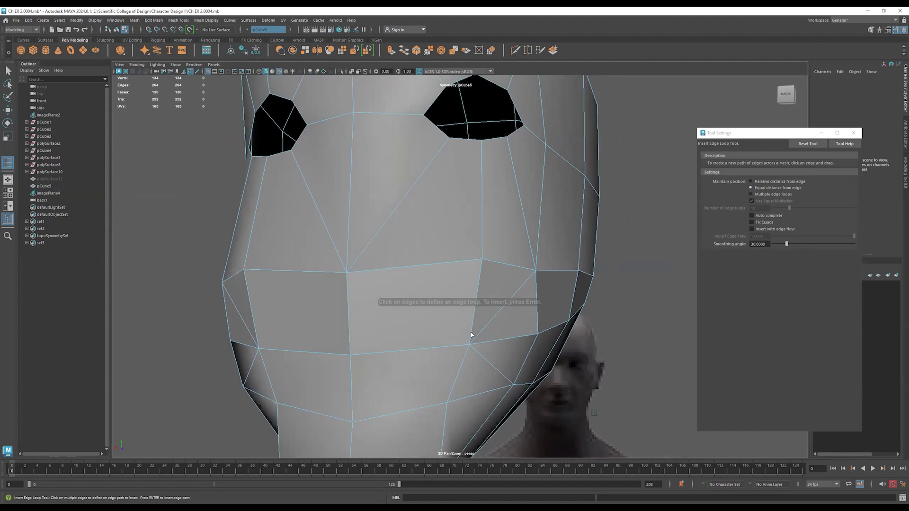
click(475, 336)
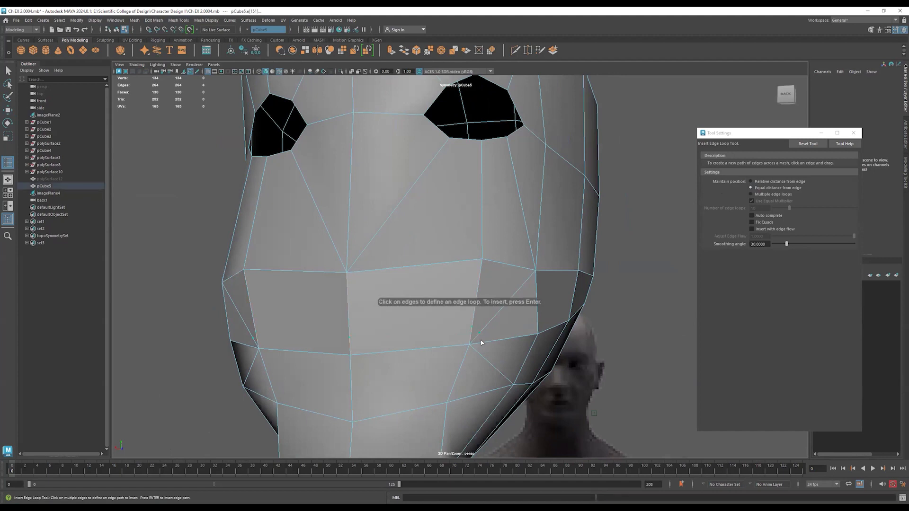
click(481, 342)
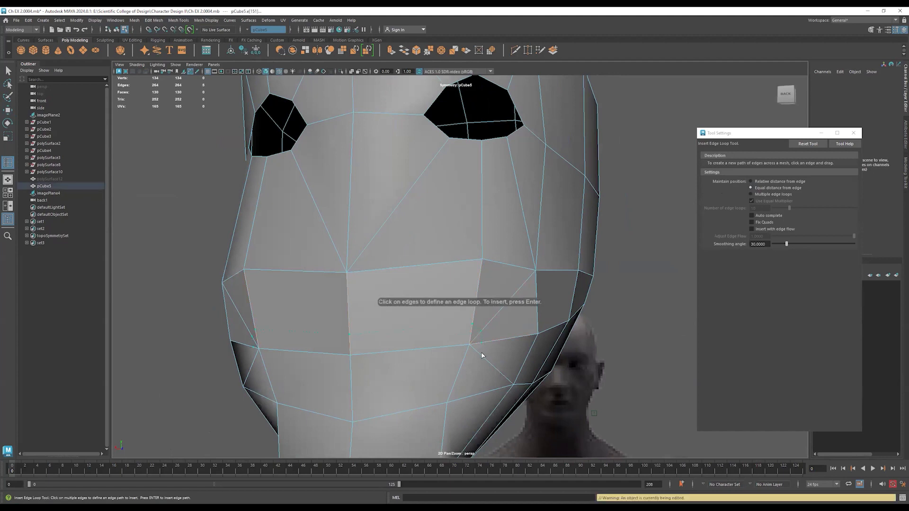
click(465, 357)
click(466, 356)
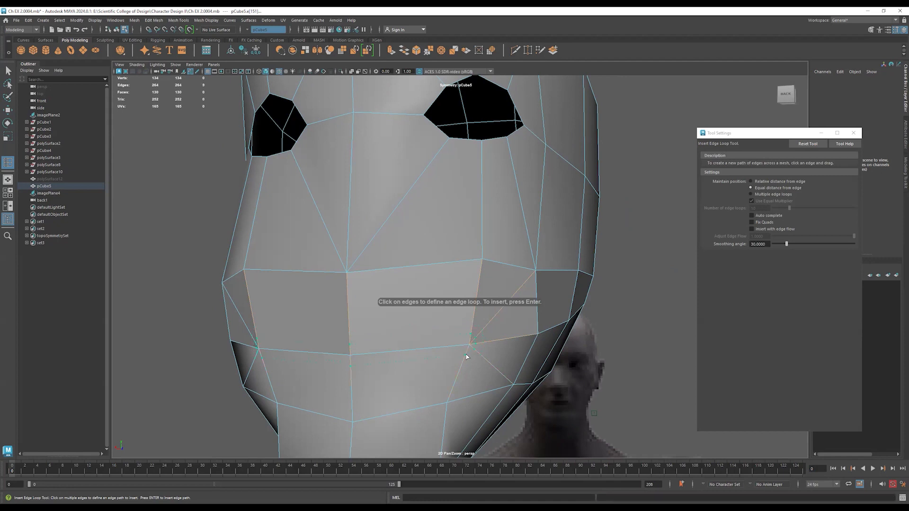
alt+drag(466, 356, 409, 363)
key(Return)
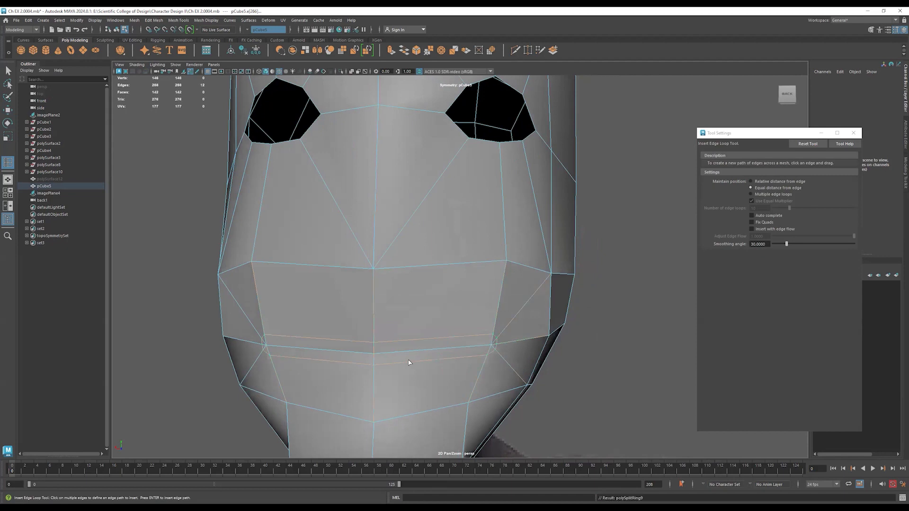
Delete only the narrow strip of faces enclosed by the new edge loop to open the mouth.
key(w)
mouse_move(458, 373)
alt+mouse_down()
mouse_move(440, 372)
mouse_move(454, 373)
mouse_move(448, 376)
alt+mouse_up()
alt+right_drag(448, 376, 487, 334)
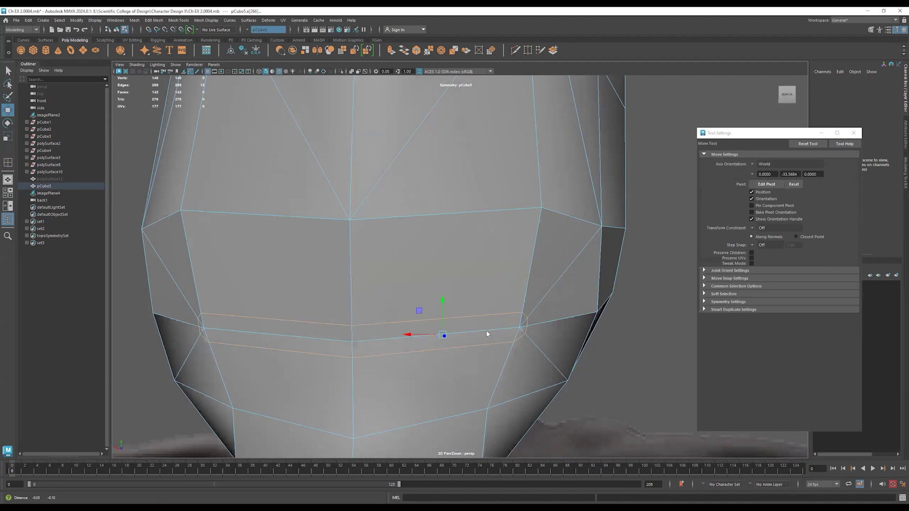
key(F11)
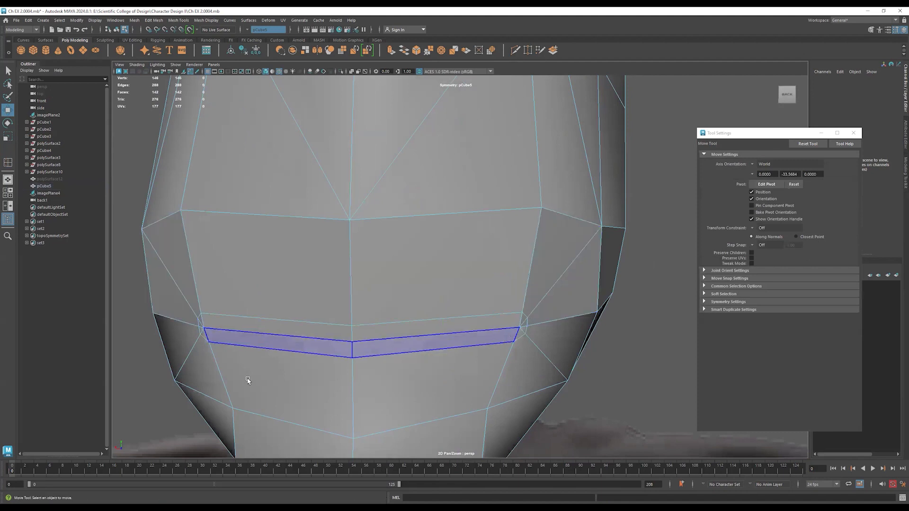
key(space)
key(space)
scroll(539, 258, up, 3)
drag(534, 250, 230, 279)
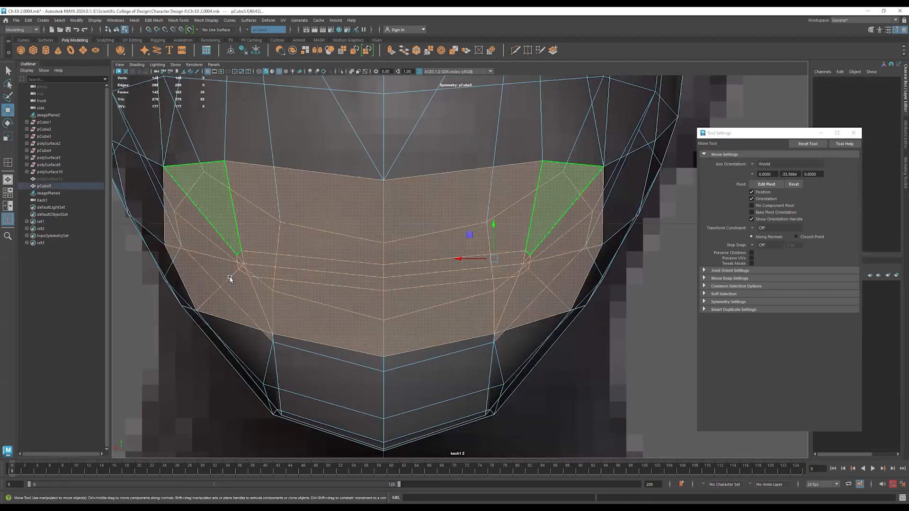
ctrl+drag(537, 346, 574, 272)
ctrl+drag(575, 198, 410, 193)
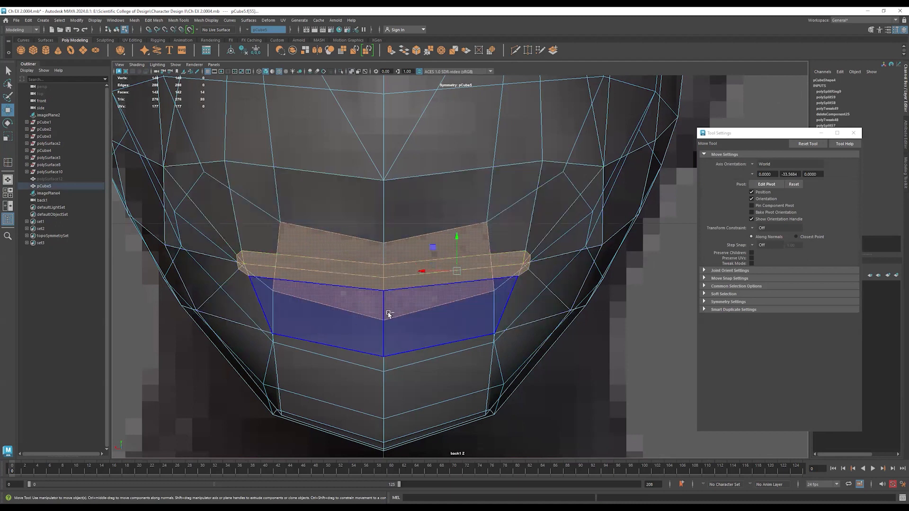
ctrl+click(387, 316)
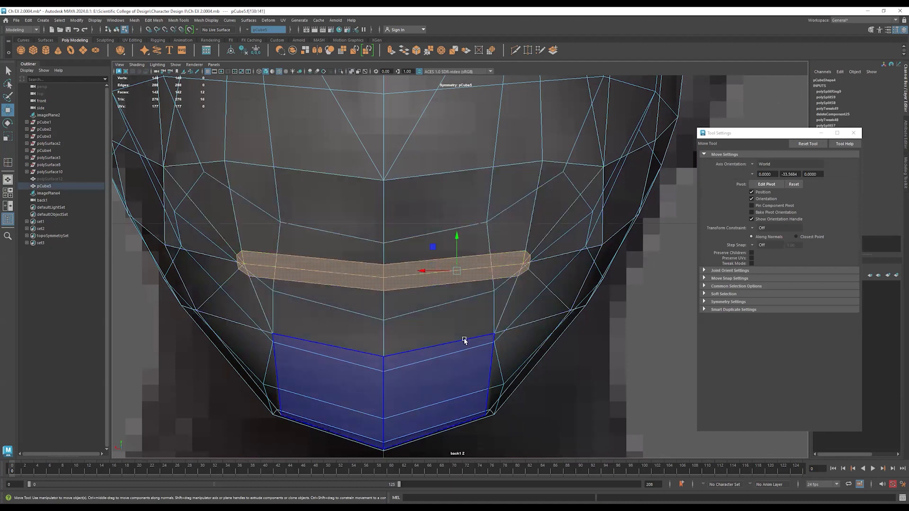
key(space)
key(space)
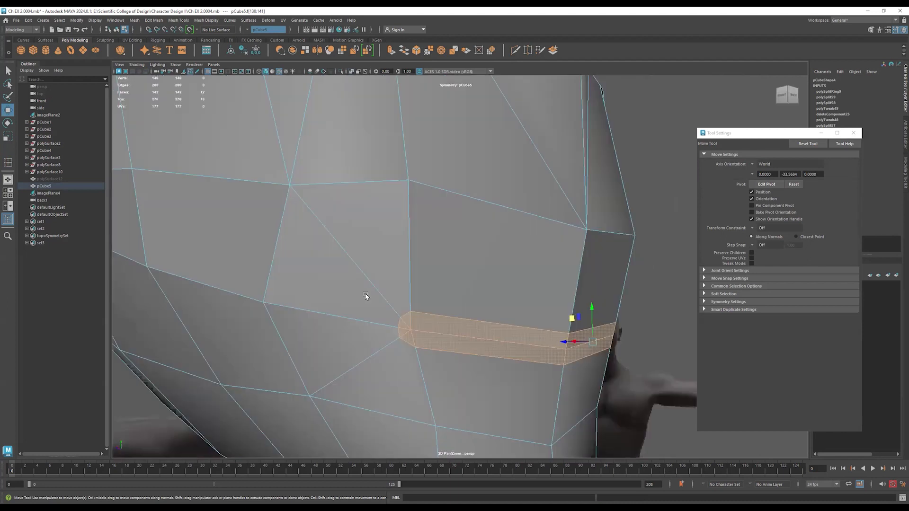
alt+right_drag(365, 296, 319, 298)
alt+drag(319, 298, 284, 302)
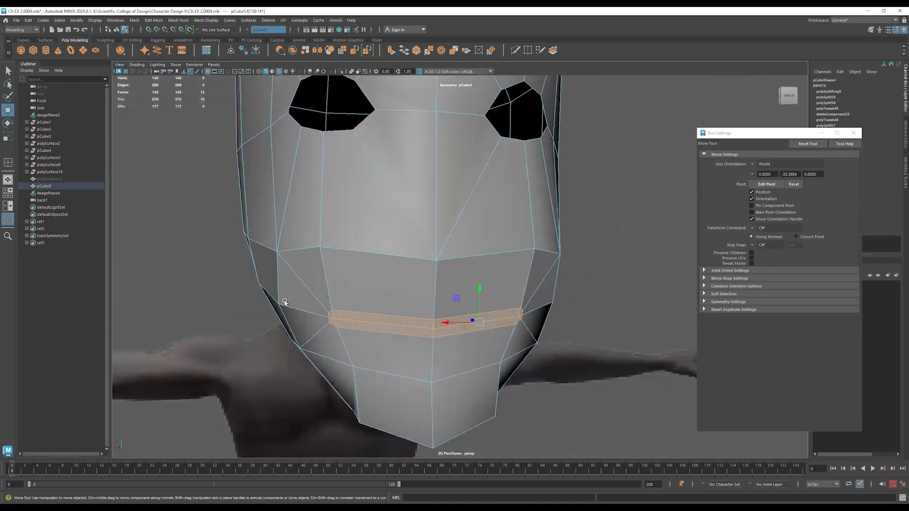
key(Delete)
In the front view, move the upper-lip vertices near the mouth corners inward, and shift the cheek vertices above them inward symmetrically.
alt+drag(372, 306, 446, 336)
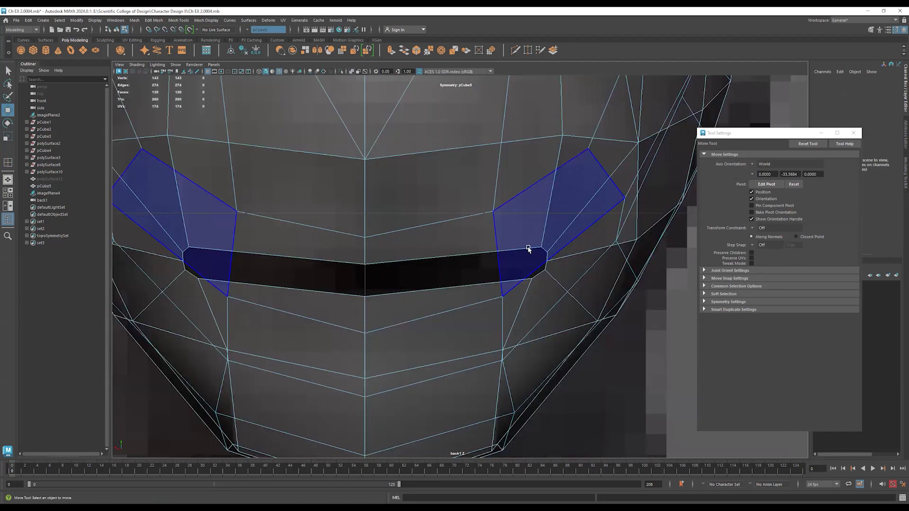
click(541, 247)
mouse_move(595, 292)
alt+right_down()
mouse_move(548, 286)
mouse_move(607, 288)
alt+right_up()
scroll(591, 286, down, 3)
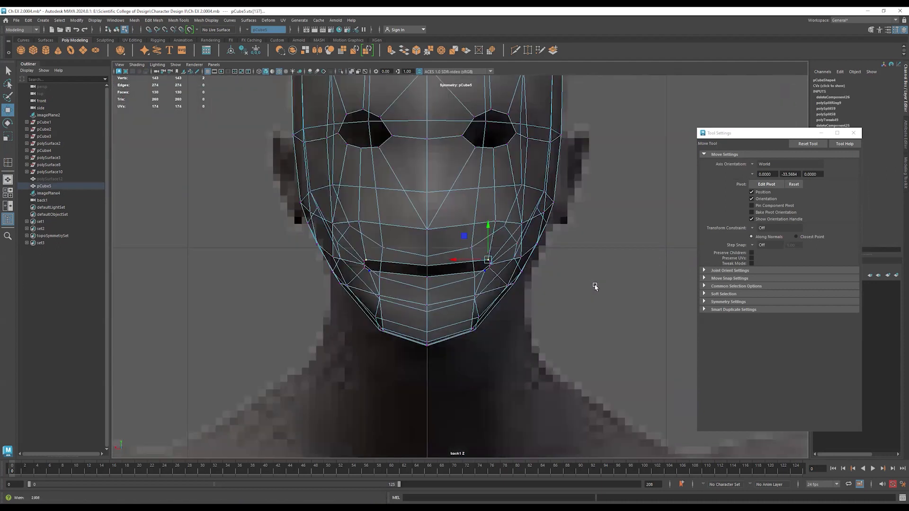
scroll(483, 238, up, 1)
drag(474, 232, 439, 232)
click(509, 205)
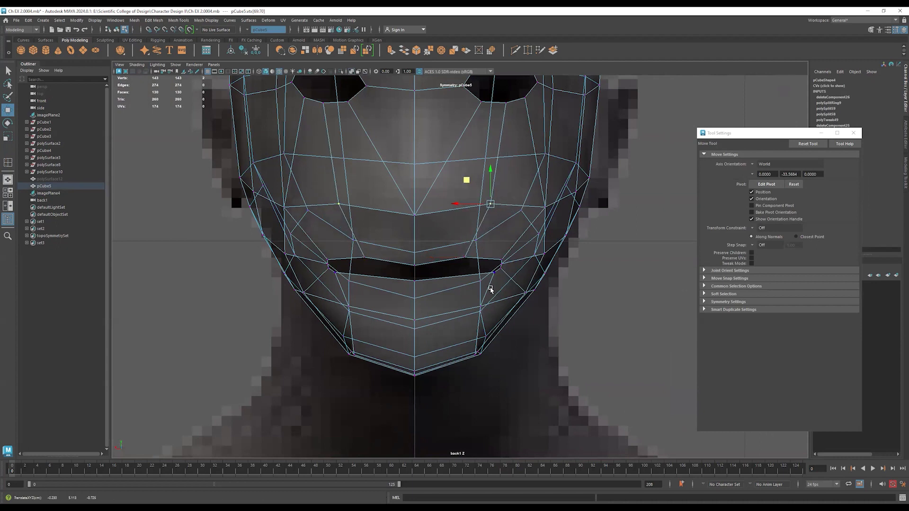
Move the upper mouth-corner vertices inward and slightly up to taper both ends of the mouth opening.
scroll(521, 291, up, 4)
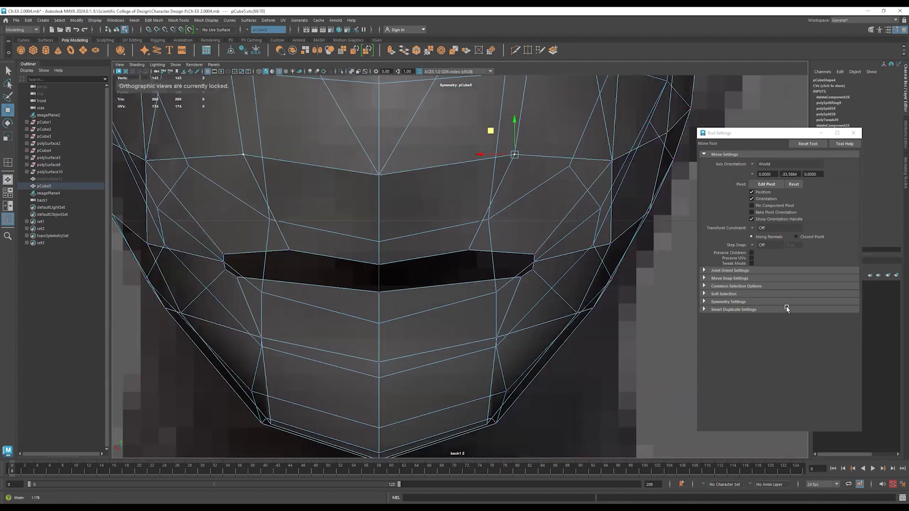
scroll(544, 254, up, 2)
click(552, 252)
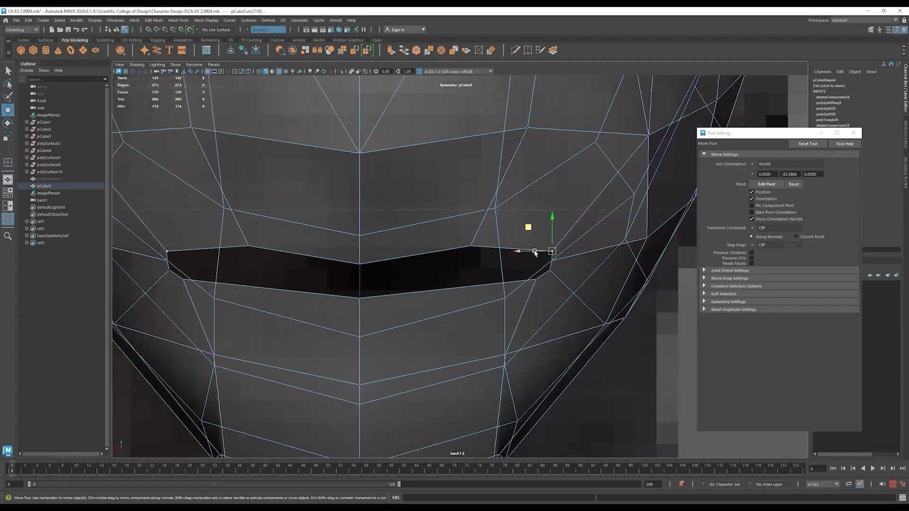
drag(530, 230, 511, 225)
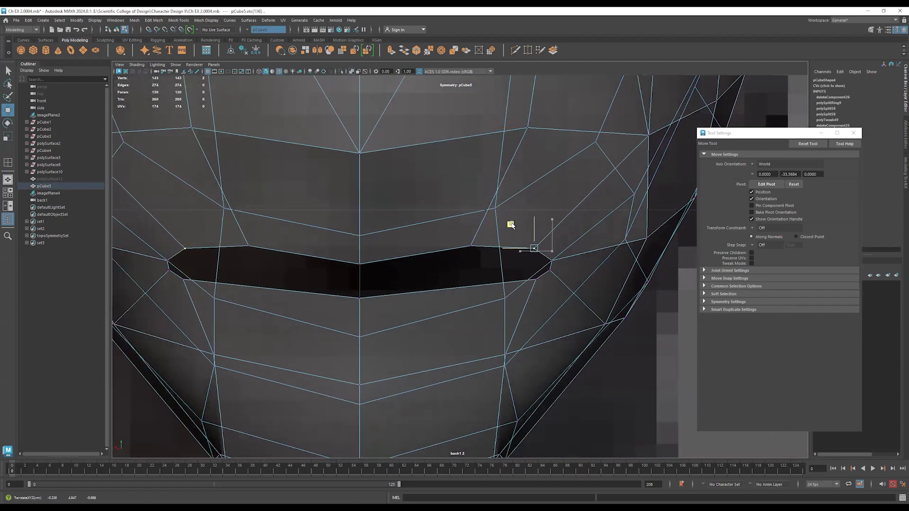
In the front view, move the lower-lip vertices near the mouth corners inward, and shift the vertices below them inward symmetrically.
click(536, 283)
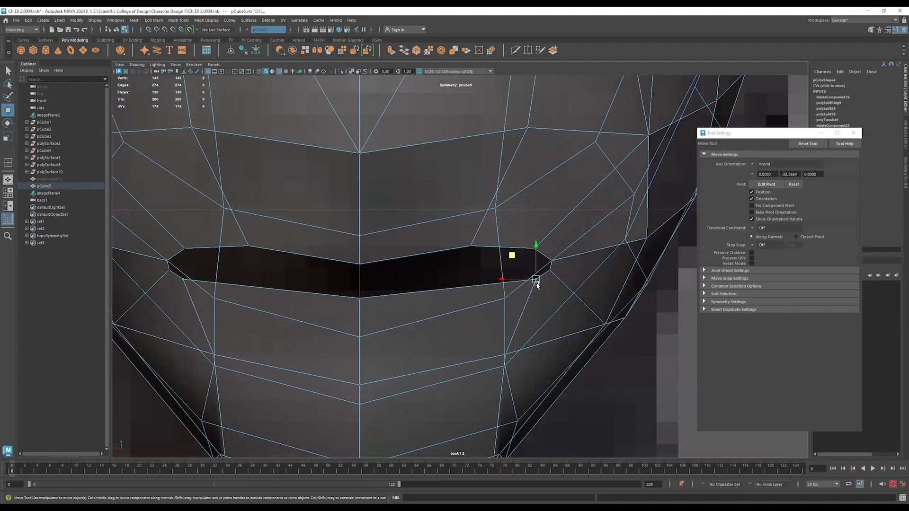
drag(515, 258, 450, 267)
click(506, 358)
middle_drag(481, 333, 463, 335)
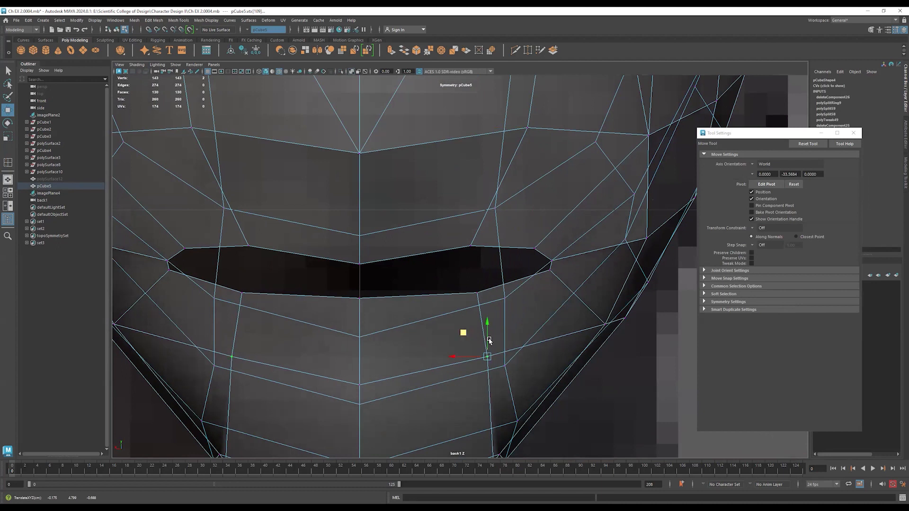
Move the inner lower-lip vertices further inward and slightly down, and lower the centre vertex of the lower lip to curve it.
click(472, 294)
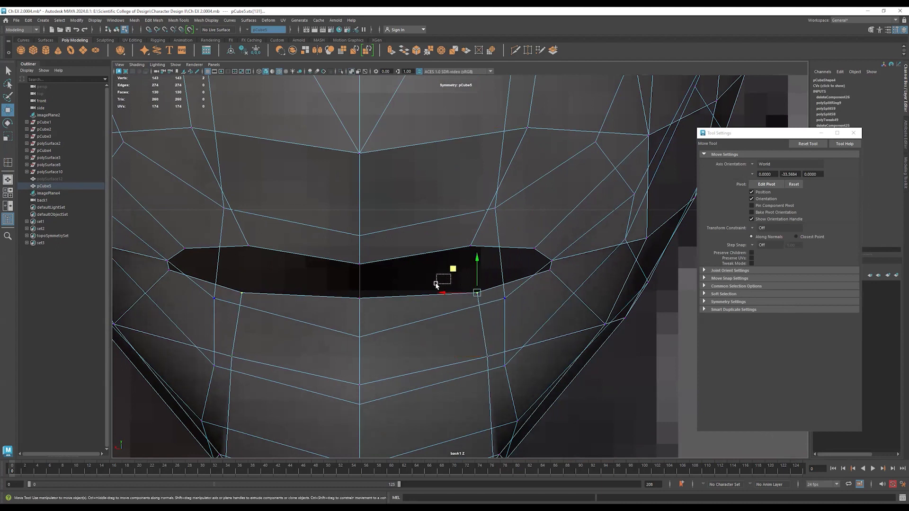
click(447, 277)
key(ctrl+z)
middle_drag(454, 269, 427, 273)
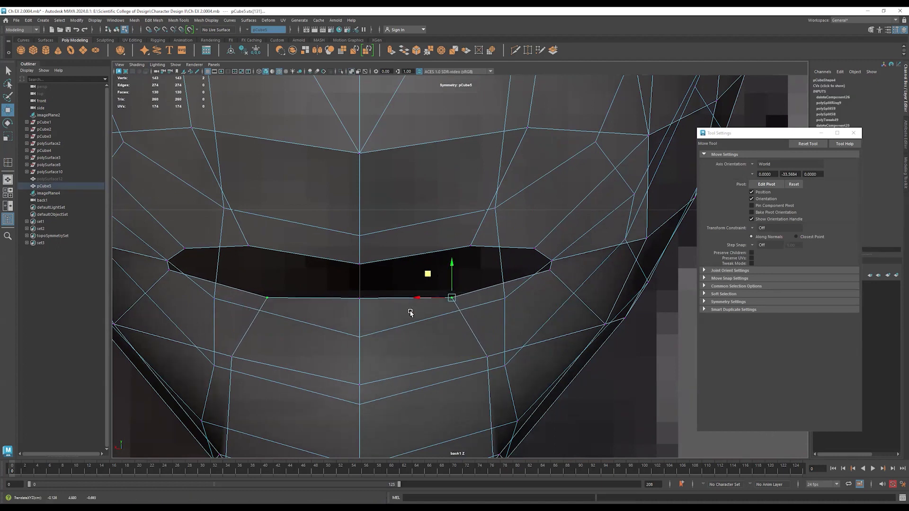
click(361, 298)
drag(357, 260, 359, 272)
Move the lower mouth-corner vertices inward and down, and nudge the upper ones inward and up to taper the mouth ends.
click(547, 272)
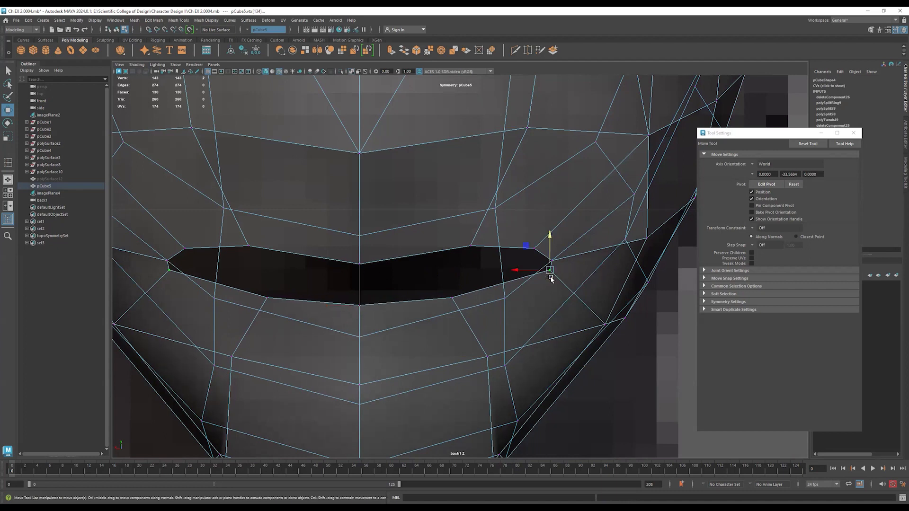
middle_drag(534, 249, 510, 255)
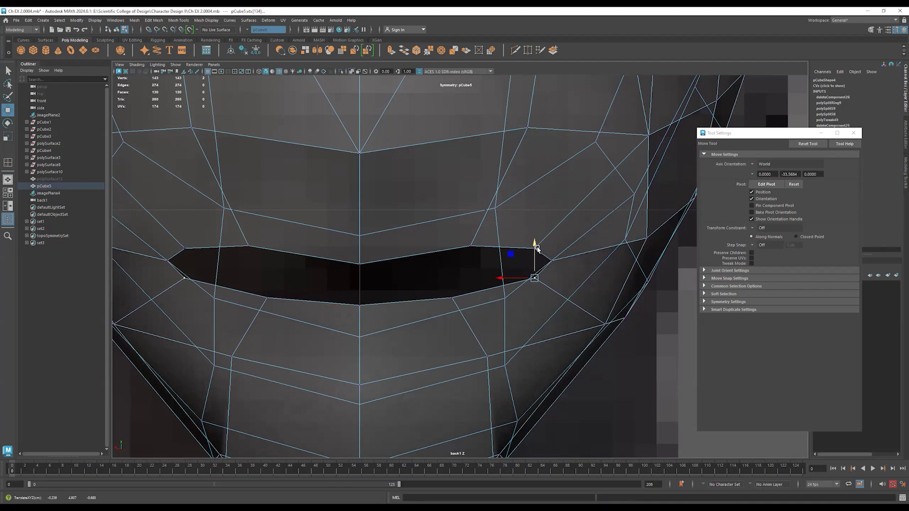
click(523, 248)
drag(509, 228, 499, 222)
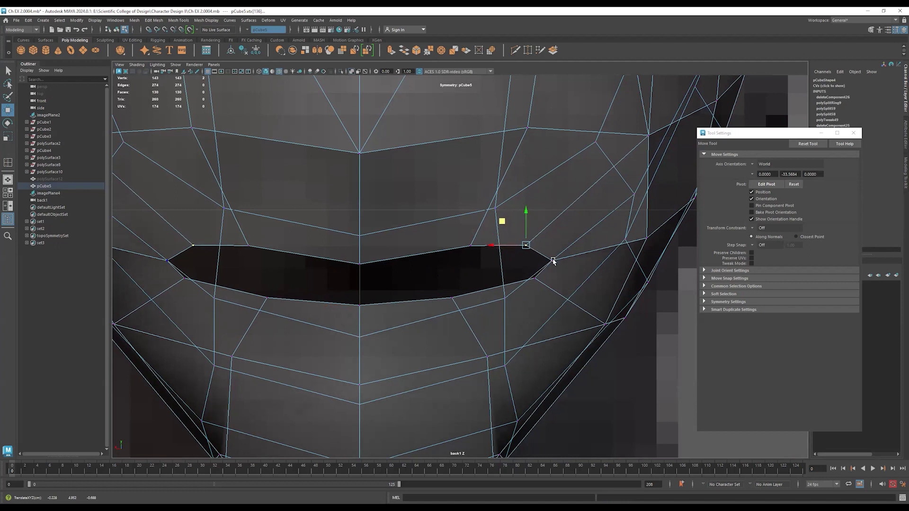
Select the upper-lip edge vertices, including the centre one, and lower them together to narrow the mouth opening.
right_click(546, 249)
right_drag(546, 242, 527, 255)
shift+click(469, 238)
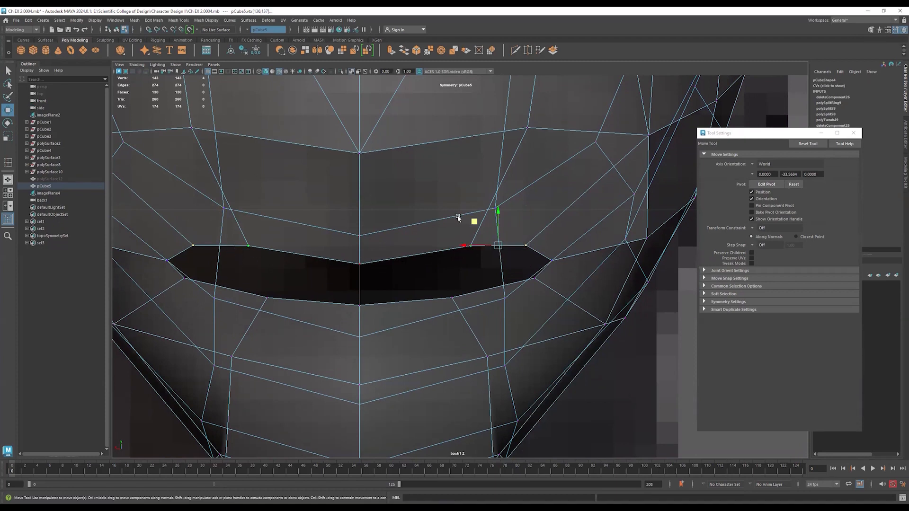
shift+click(355, 265)
drag(443, 217, 443, 226)
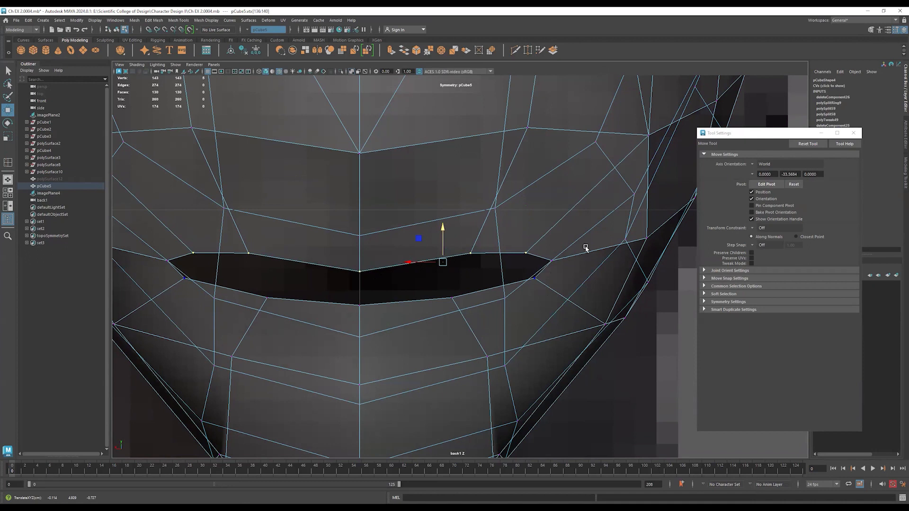
Check the mouth in perspective with smooth preview, and move the vertices below the lower lip slightly inward and down.
key(space)
key(space)
mouse_move(534, 303)
alt+mouse_down()
mouse_move(513, 312)
mouse_move(557, 314)
mouse_move(540, 311)
mouse_move(527, 321)
mouse_move(530, 308)
mouse_move(480, 326)
alt+mouse_up()
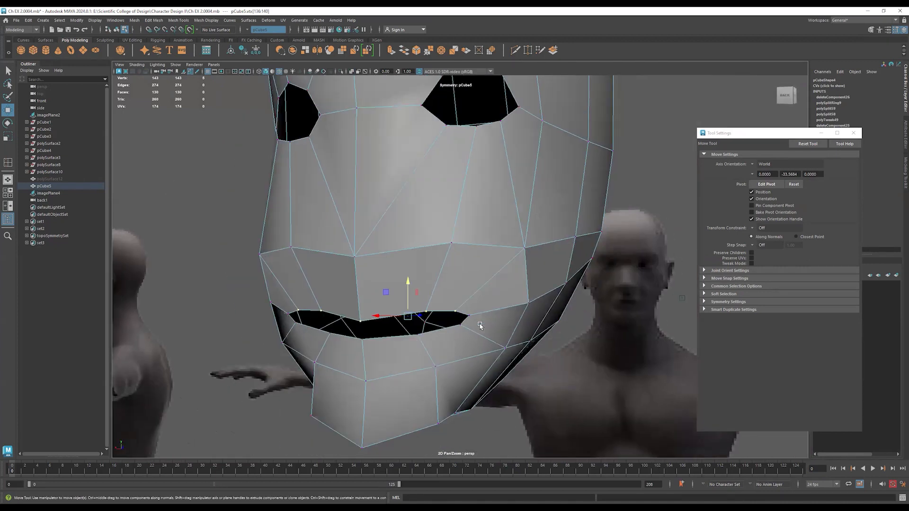
key(3)
alt+drag(438, 366, 465, 396)
click(442, 373)
key(1)
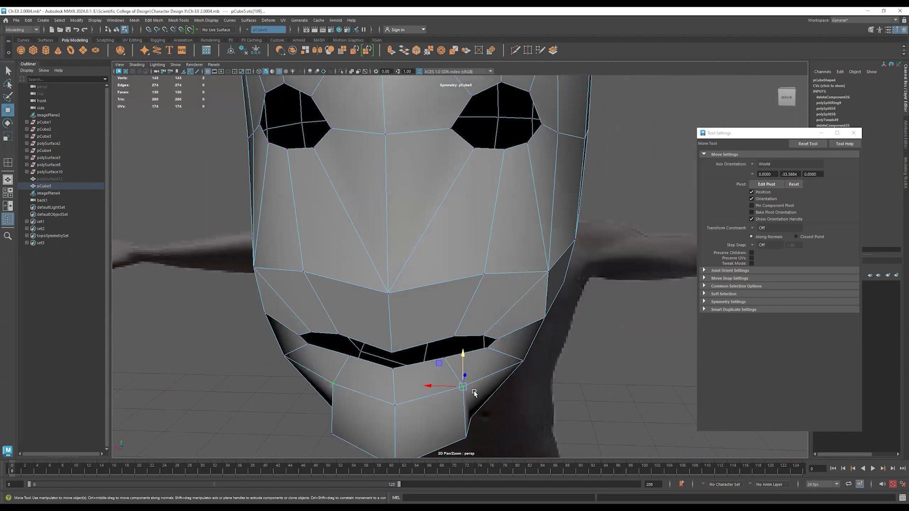
key(space)
scroll(340, 423, down, 3)
drag(279, 392, 262, 373)
alt+drag(616, 198, 587, 197)
key(3)
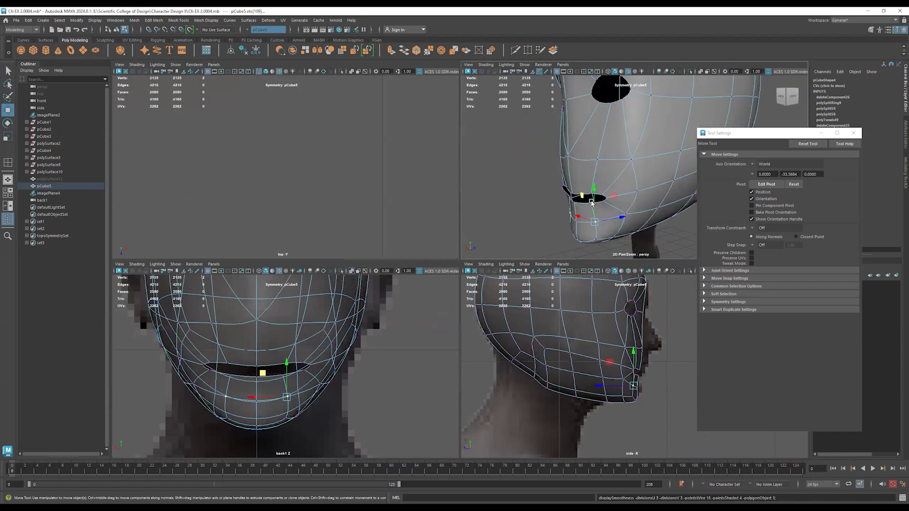
key(1)
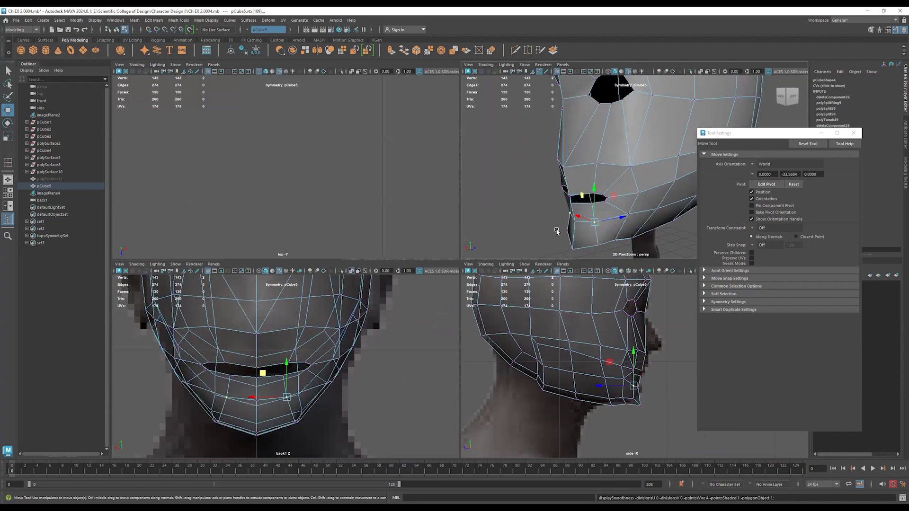
In the side view, move the upper and lower mouth-corner vertices back, and nudge the adjacent upper-lip vertex back and down.
key(space)
alt+right_drag(456, 318, 606, 328)
alt+middle_drag(570, 324, 457, 325)
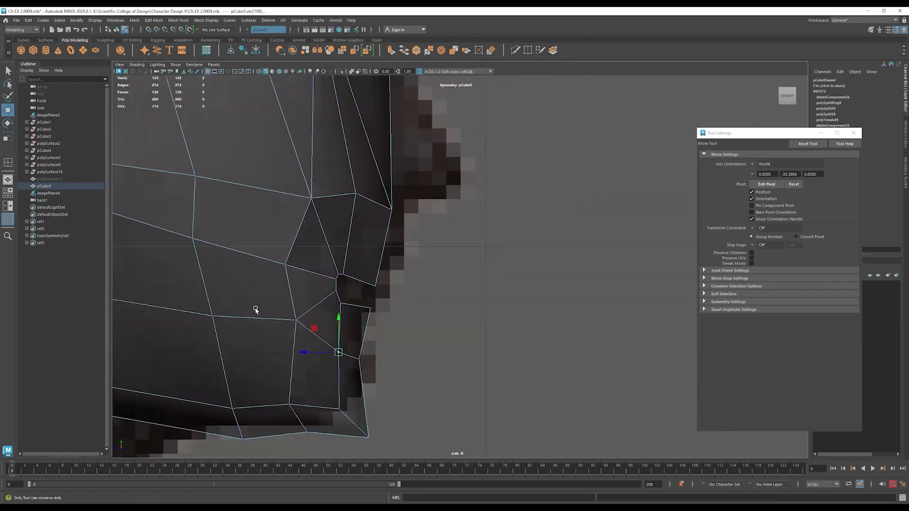
alt+right_drag(255, 310, 345, 320)
alt+middle_drag(440, 325, 566, 332)
alt+right_drag(515, 315, 564, 319)
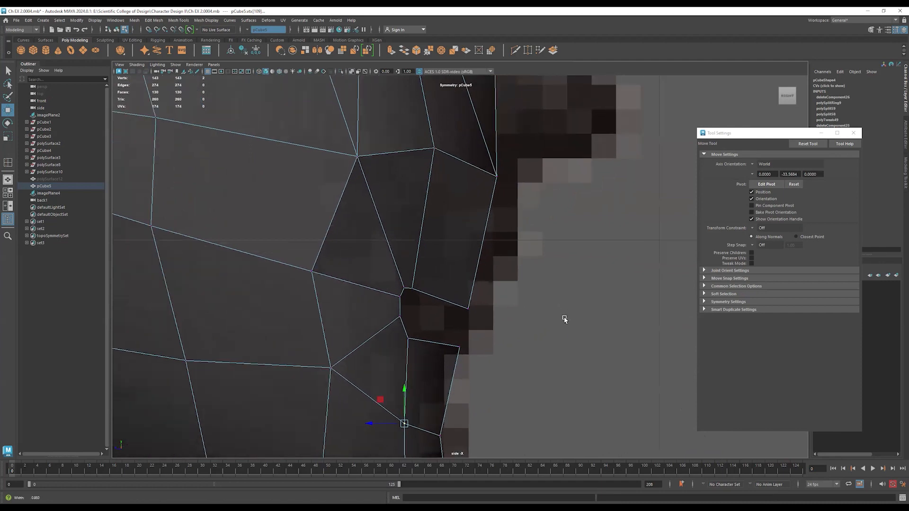
click(400, 316)
drag(375, 292, 366, 298)
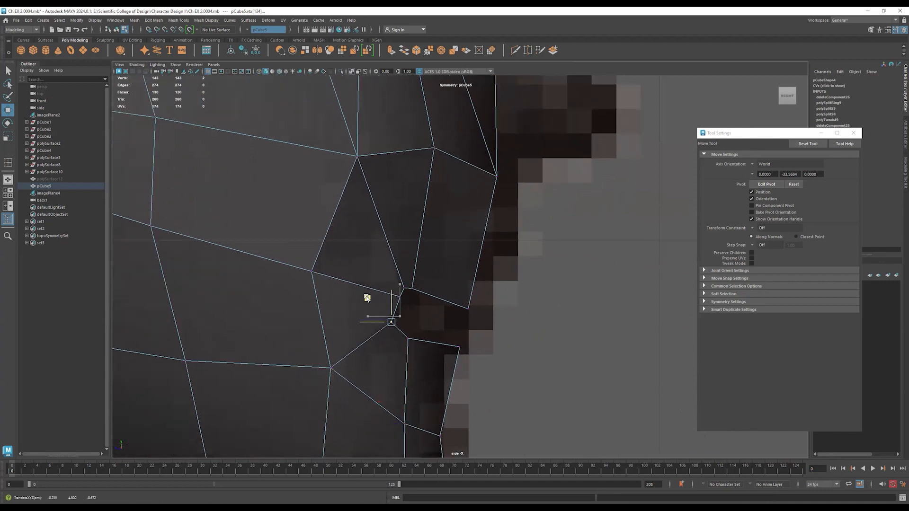
click(401, 293)
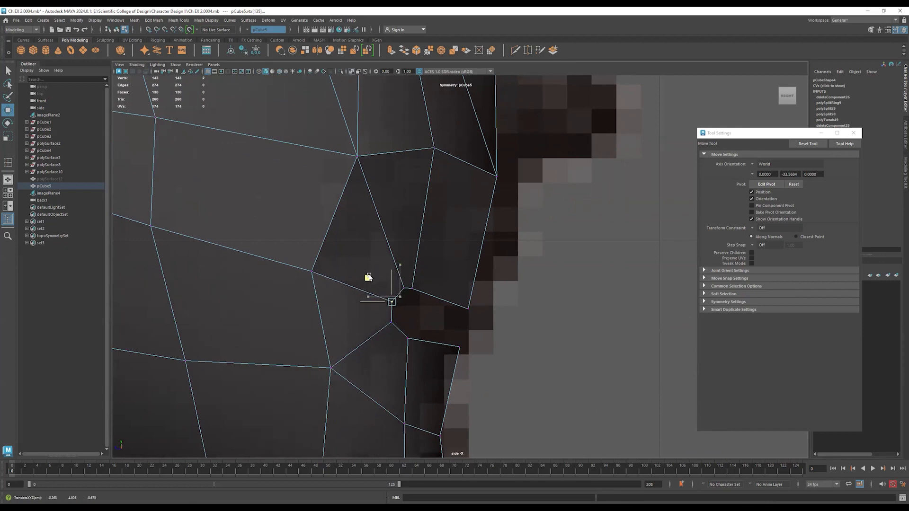
click(405, 285)
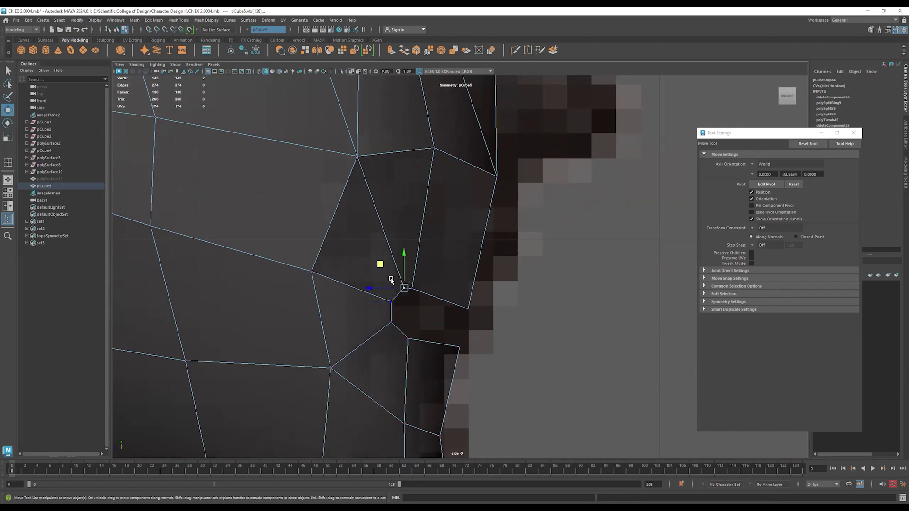
middle_drag(380, 264, 378, 266)
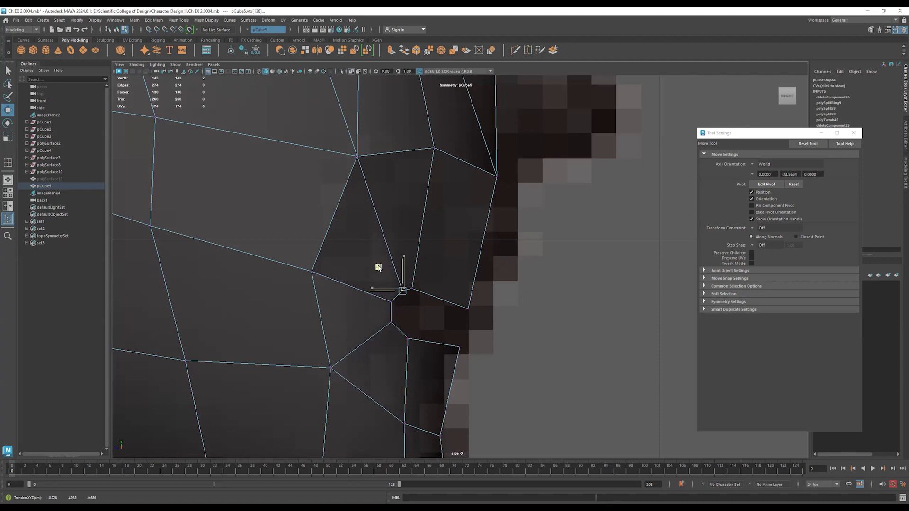
Nudge the middle upper-lip vertex forward, then move the front centre vertices of both lips slightly back to follow the profile.
drag(435, 275, 407, 300)
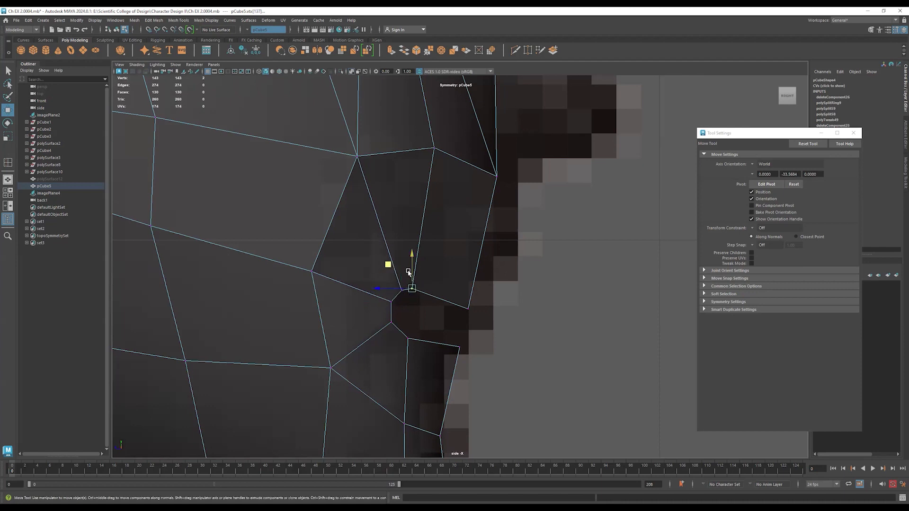
middle_drag(392, 264, 394, 265)
drag(486, 295, 454, 319)
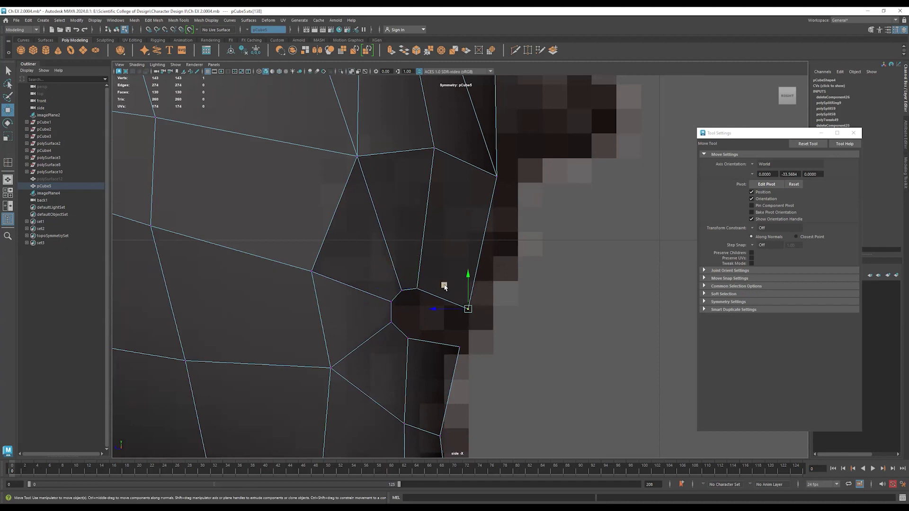
drag(444, 286, 430, 325)
click(459, 342)
Select the mouth vertices behind the front centre ones and scale them vertically closer together with the Scale tool.
drag(429, 265, 367, 350)
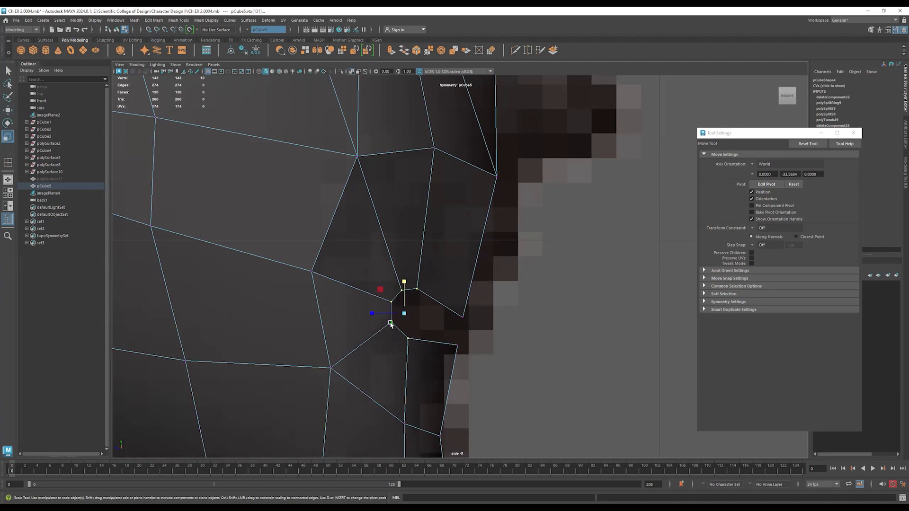
key(r)
drag(404, 280, 376, 315)
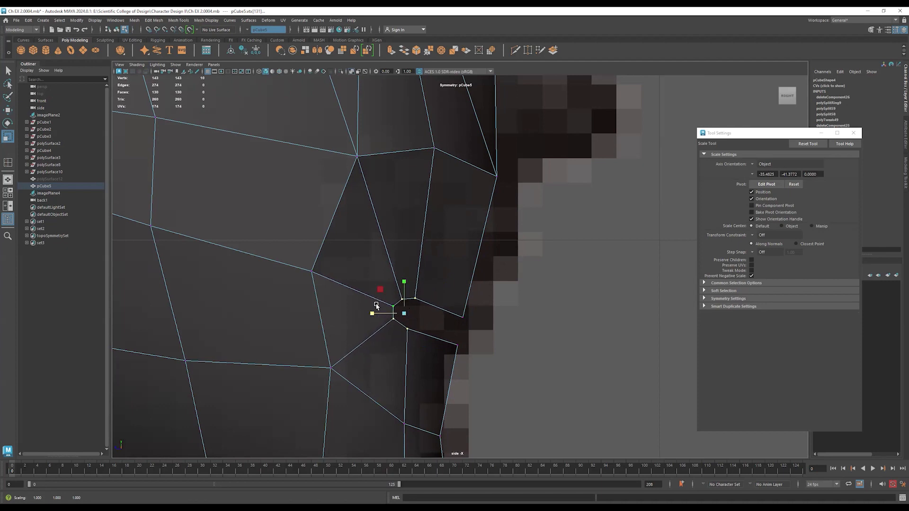
With the Move tool in the side view, shift the upper and lower mouth-corner vertices back and reposition the upper-lip vertex beside them.
click(388, 307)
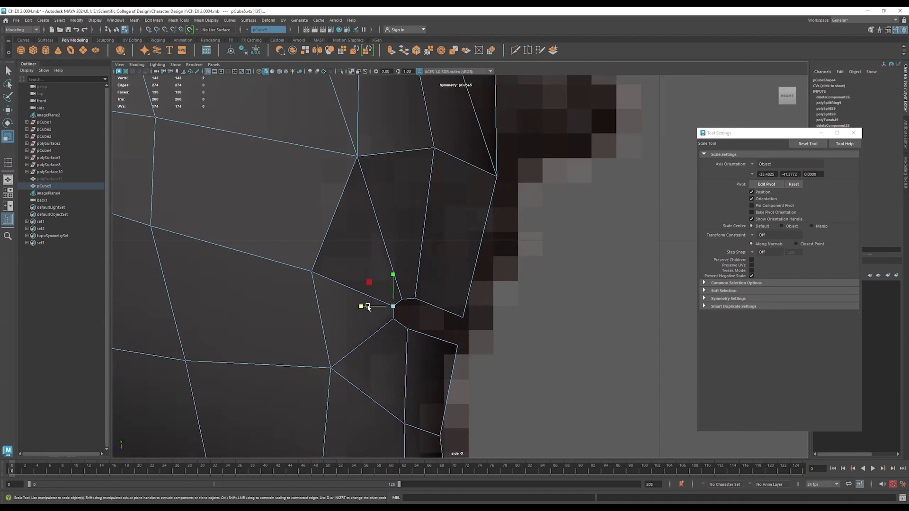
key(w)
drag(365, 306, 377, 275)
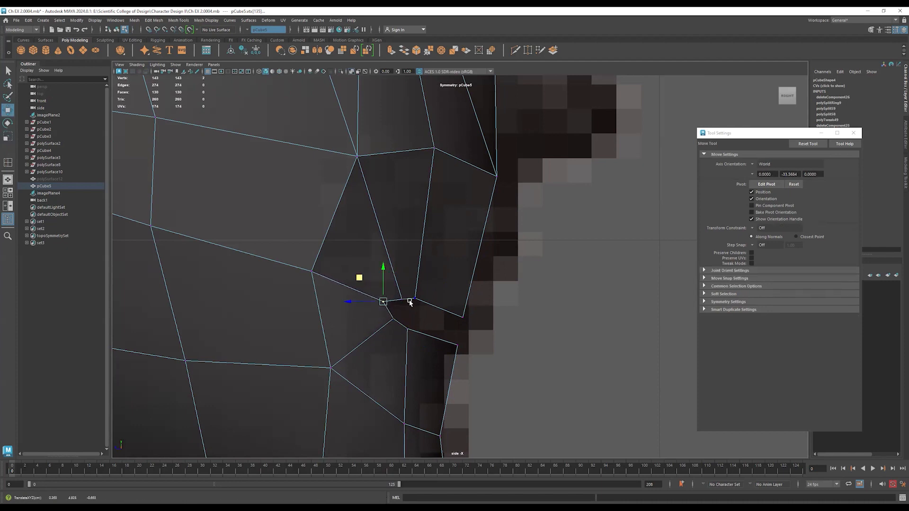
click(389, 322)
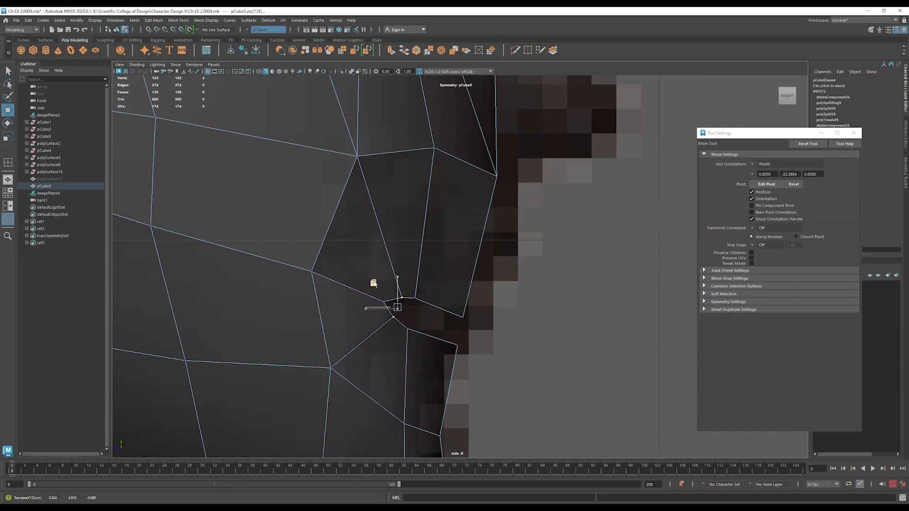
drag(370, 281, 397, 297)
click(392, 316)
Move the middle vertices of the upper and lower lips forward, and fine-tune each one to even out the lip profile.
click(417, 299)
shift+click(407, 330)
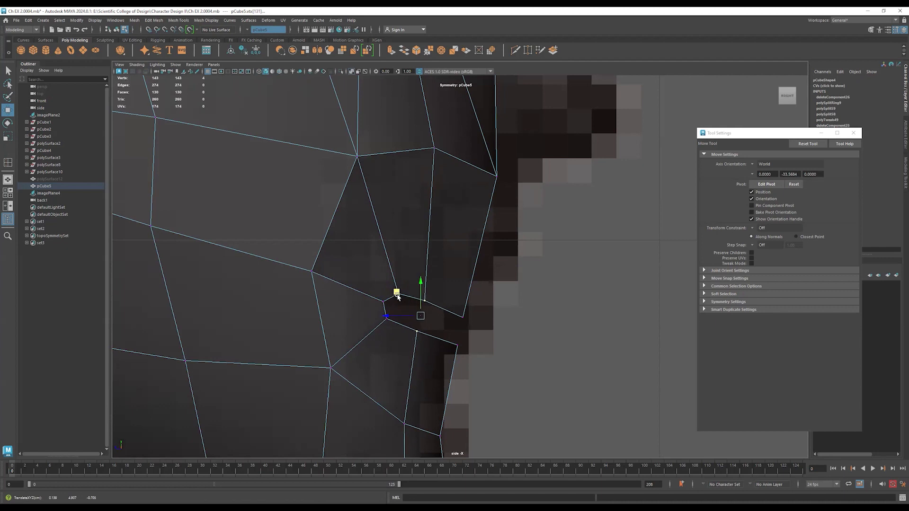
click(427, 301)
drag(403, 279, 406, 279)
click(417, 332)
drag(415, 313, 414, 316)
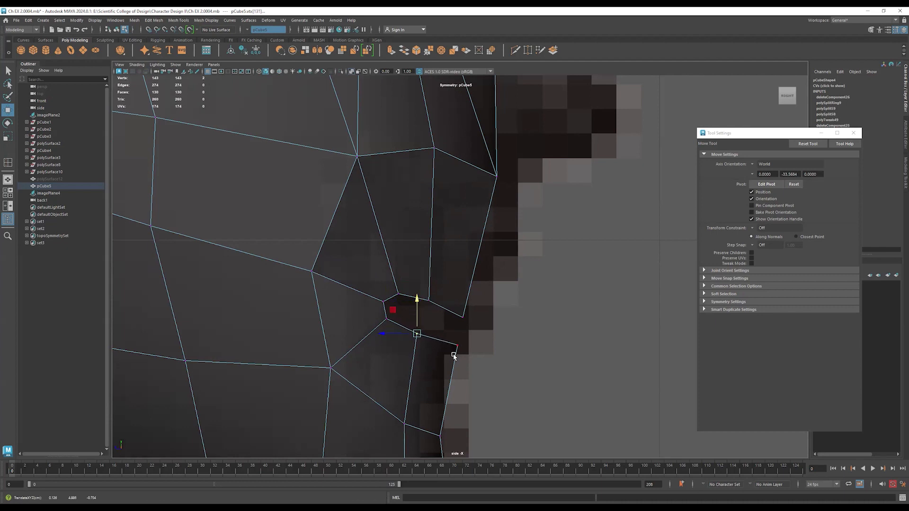
Select all vertices around the mouth opening in the side view and push them slightly back into the head with smooth preview on.
key(space)
key(space)
alt+drag(611, 237, 526, 327)
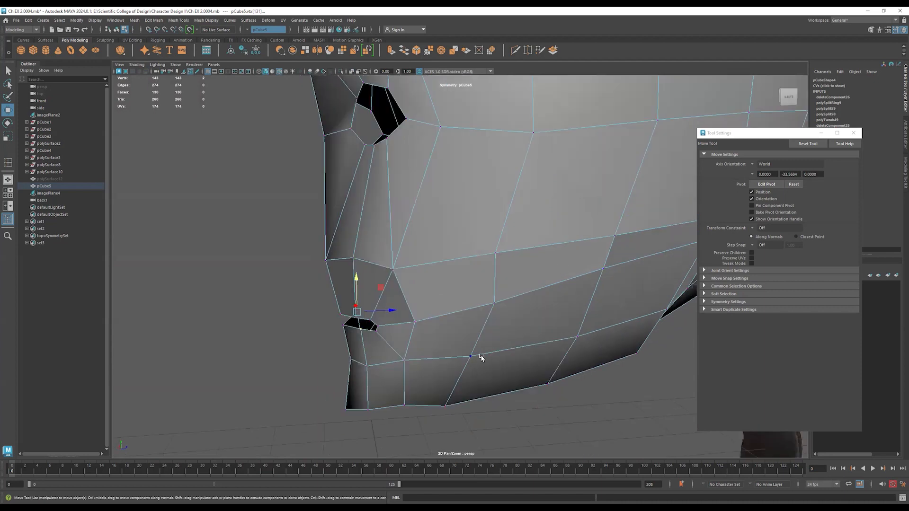
key(space)
key(space)
alt+middle_drag(317, 384, 374, 399)
alt+right_drag(292, 359, 393, 355)
drag(494, 289, 354, 373)
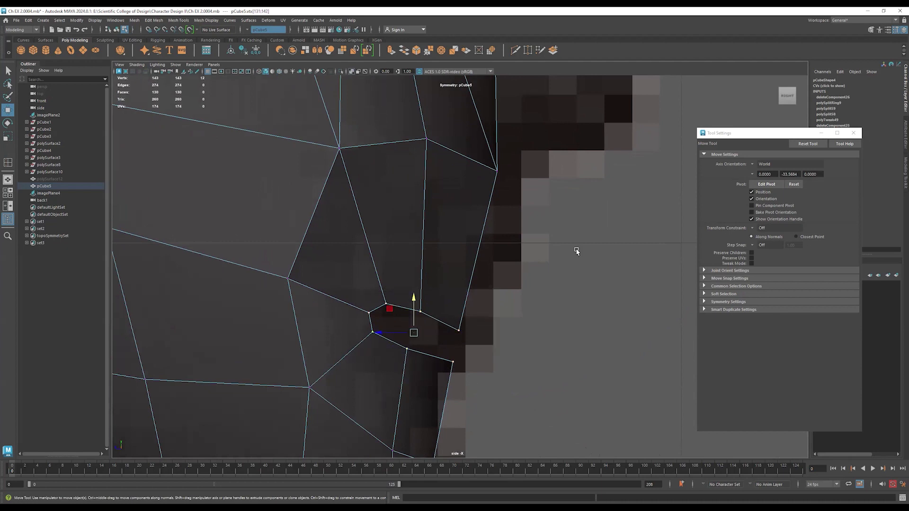
key(space)
alt+drag(577, 207, 621, 185)
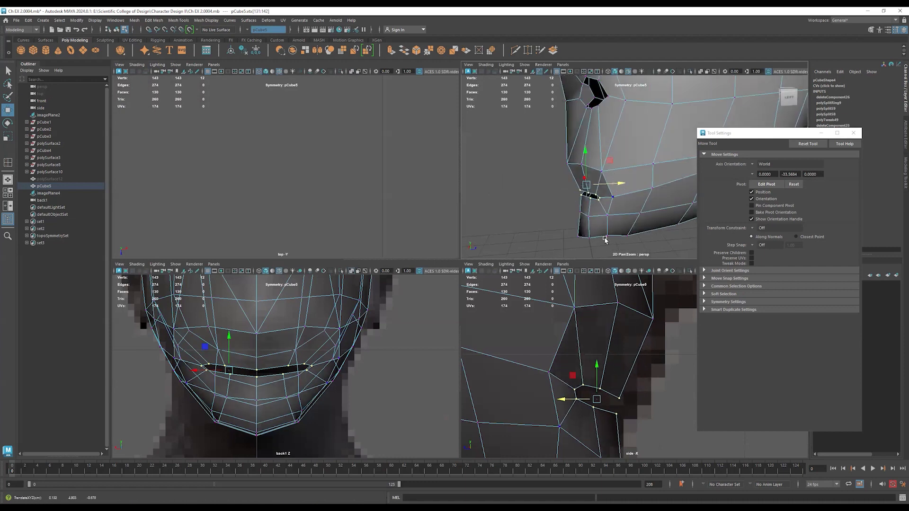
scroll(634, 347, down, 5)
alt+middle_drag(633, 346, 571, 344)
key(3)
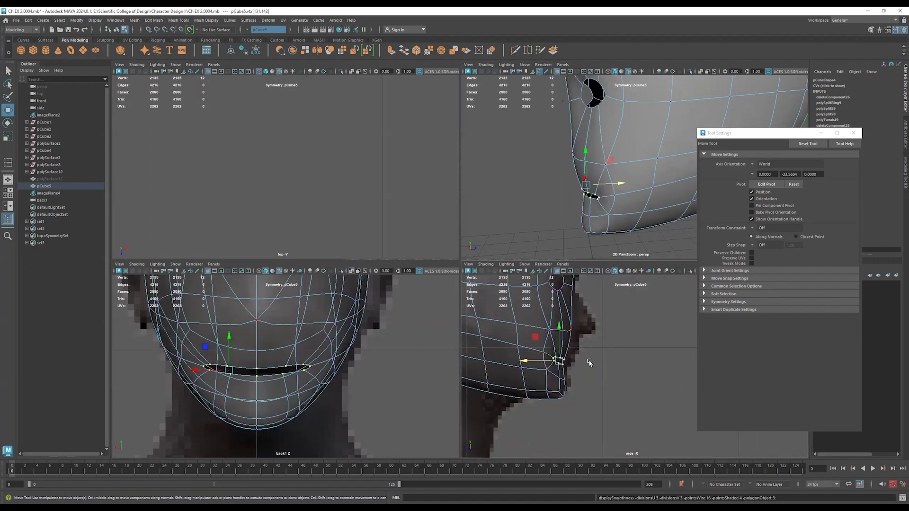
scroll(609, 363, down, 4)
alt+middle_drag(574, 364, 605, 385)
alt+right_drag(553, 392, 701, 384)
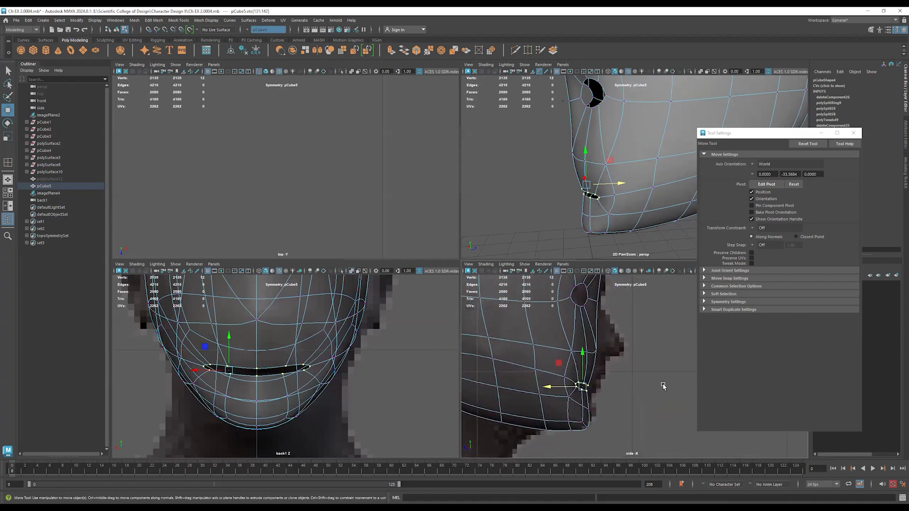
scroll(637, 386, down, 5)
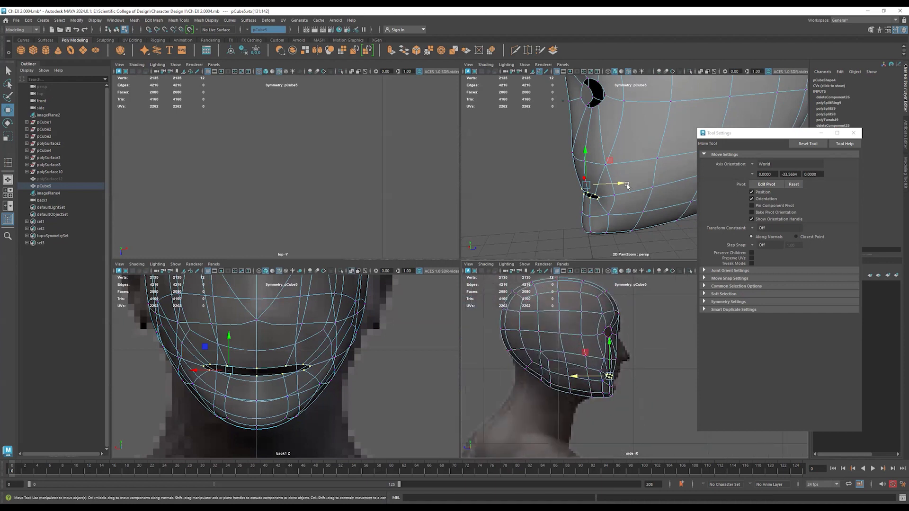
drag(620, 184, 624, 183)
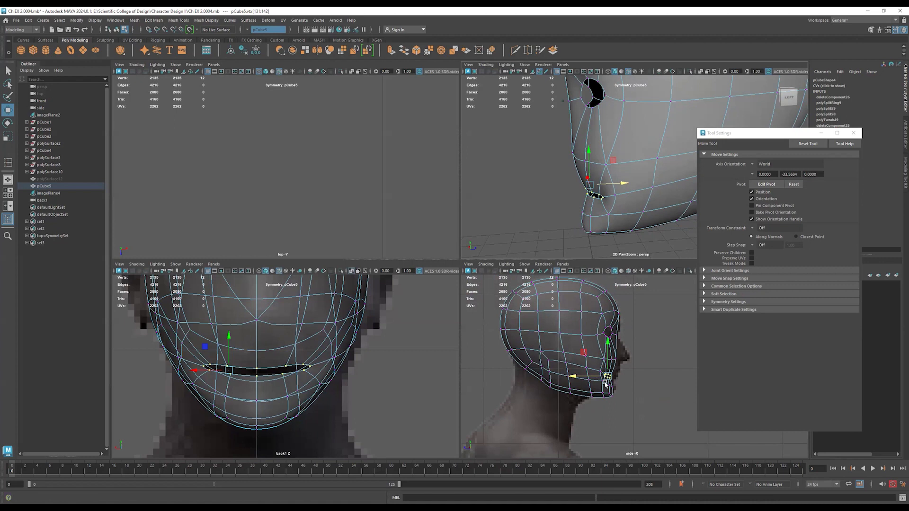
Compare the mouth opening with the profile reference in the side view and nudge its vertices slightly back.
key(space)
scroll(432, 345, up, 6)
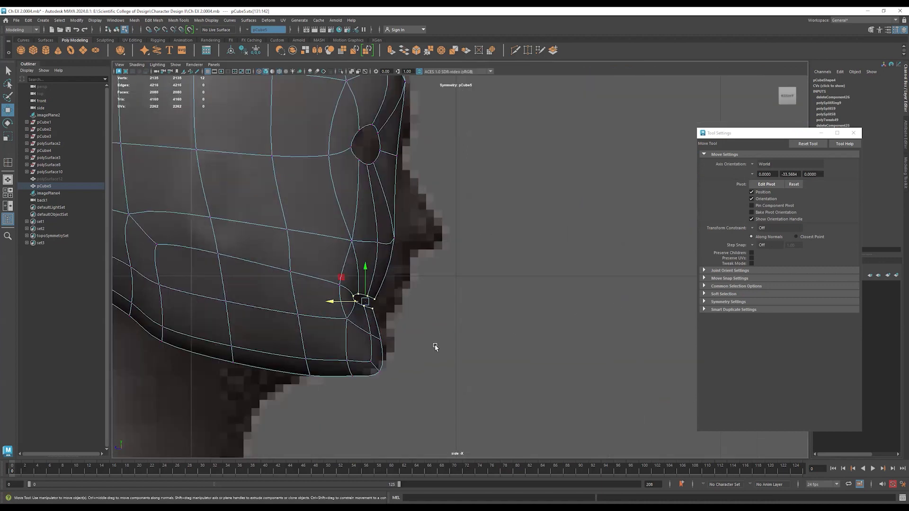
scroll(530, 298, down, 5)
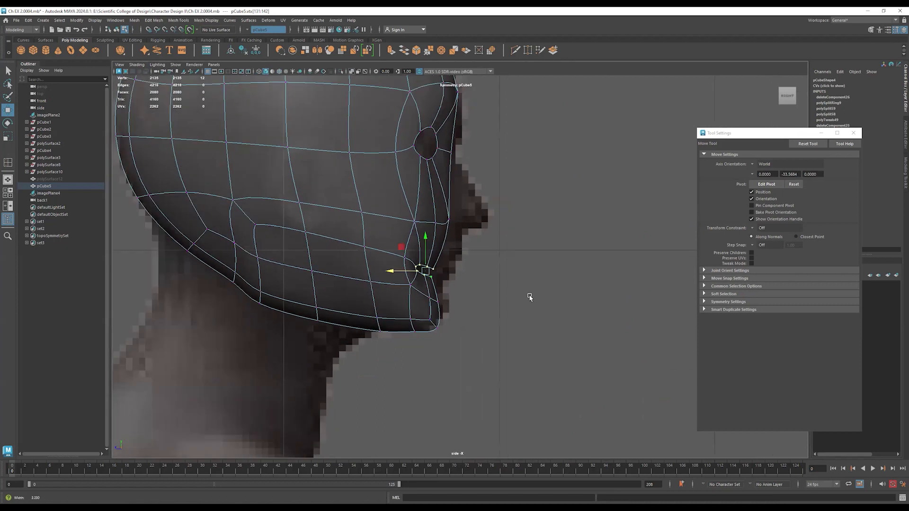
scroll(465, 282, up, 5)
alt+middle_drag(547, 298, 549, 300)
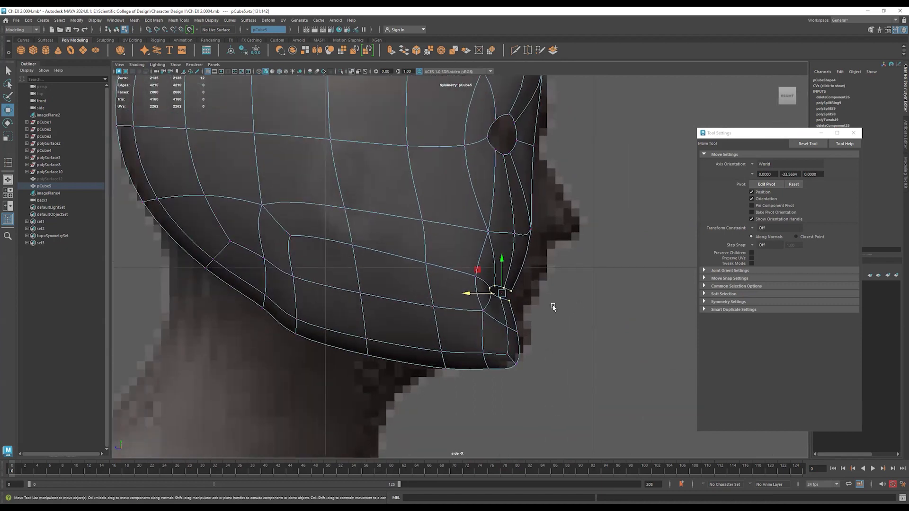
scroll(573, 312, down, 5)
scroll(566, 305, up, 5)
drag(489, 290, 488, 290)
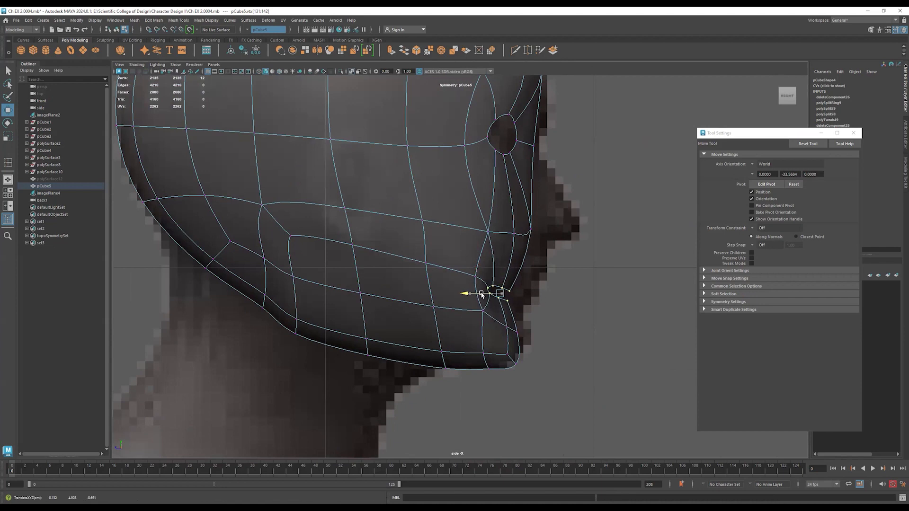
scroll(566, 318, down, 4)
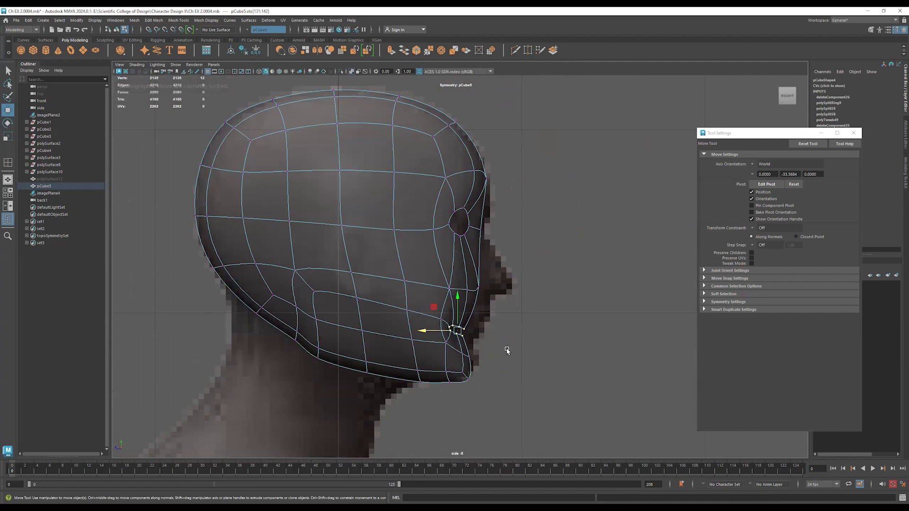
Move the vertices around the mouth opening forward and slightly up toward the lips of the profile reference.
drag(438, 330, 462, 303)
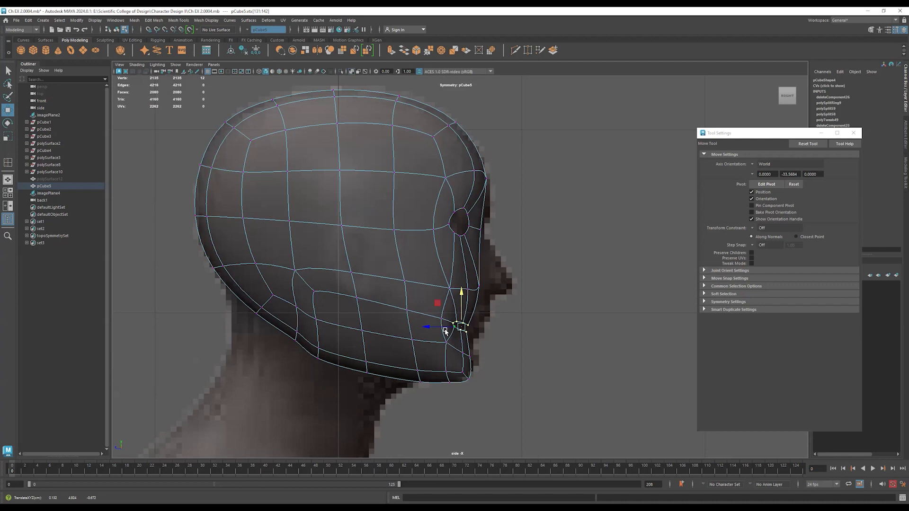
drag(438, 303, 450, 291)
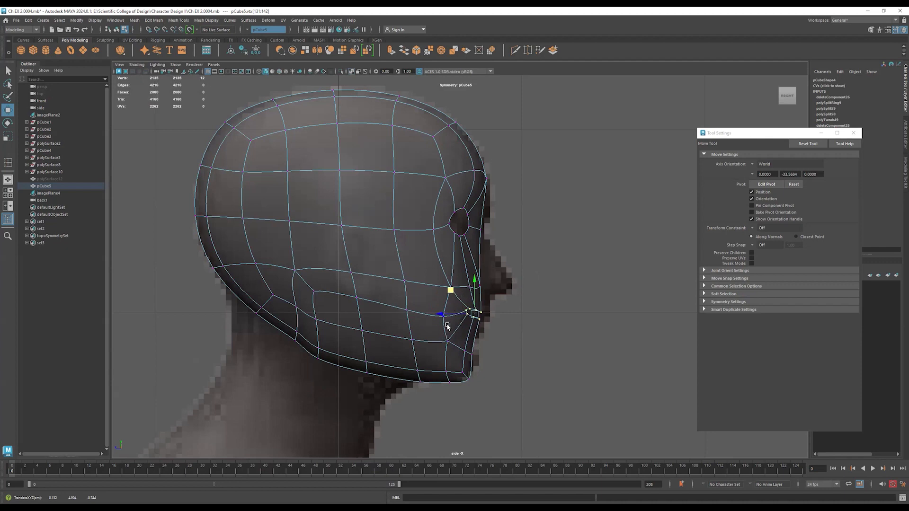
drag(473, 289, 474, 286)
key(e)
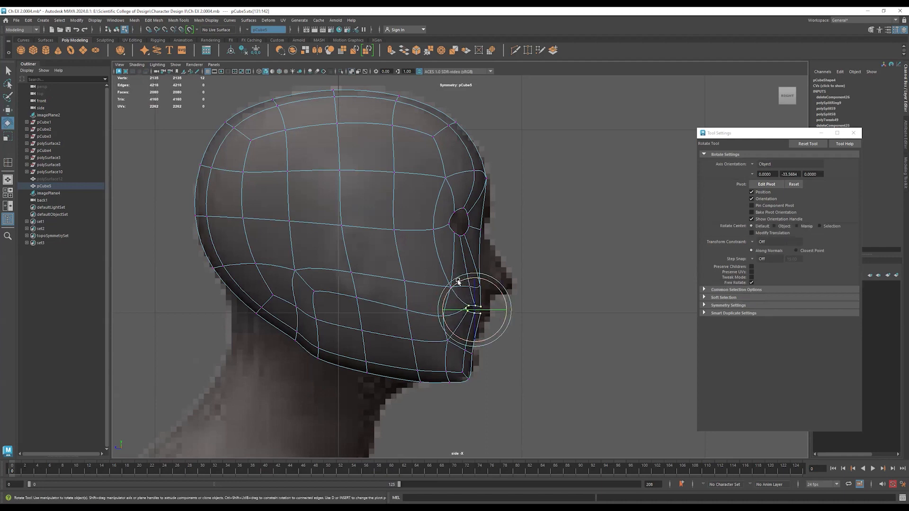
key(w)
drag(451, 287, 440, 311)
Pull the vertex above the upper lip and the chin vertices forward toward the reference profile.
click(474, 294)
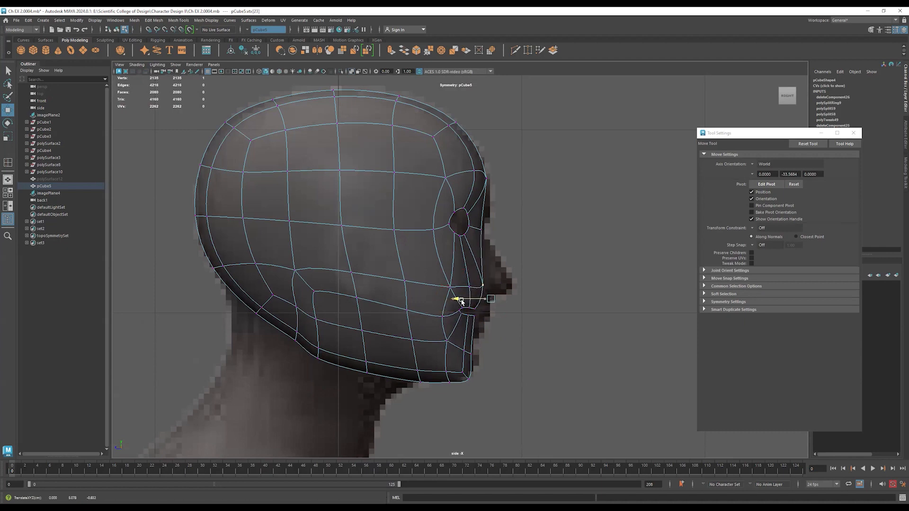
drag(496, 339, 453, 362)
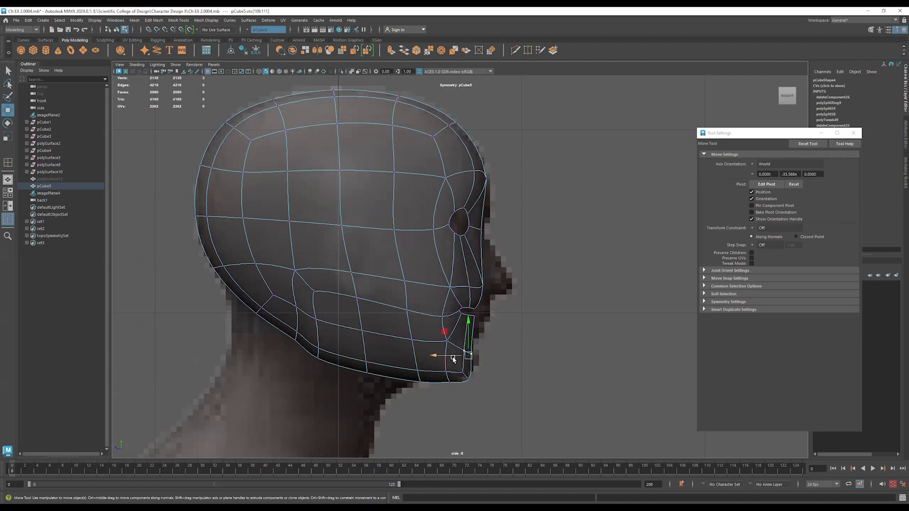
drag(448, 356, 446, 355)
drag(534, 336, 455, 374)
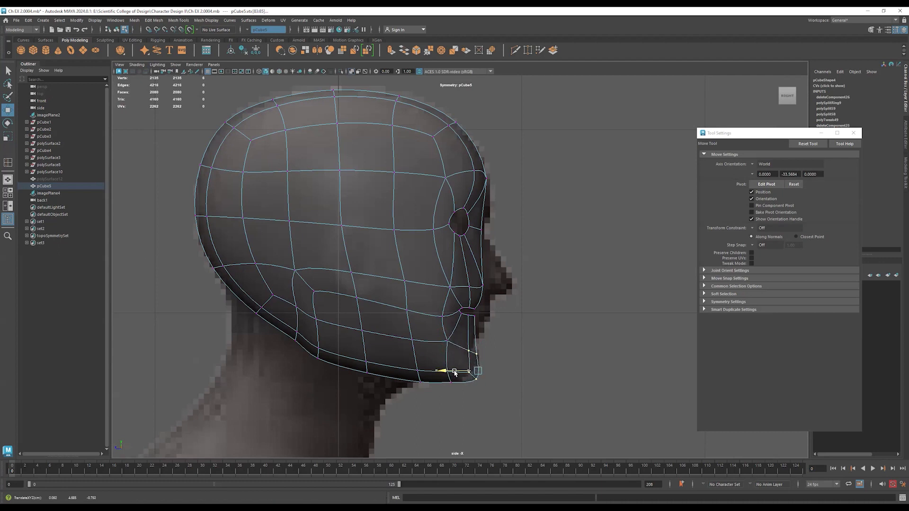
Move the front vertices from brow to mouth slightly forward as a group, and refine the brow and chin-tip vertices to fit the profile.
alt+middle_drag(507, 238, 495, 265)
drag(524, 169, 412, 349)
drag(421, 275, 426, 278)
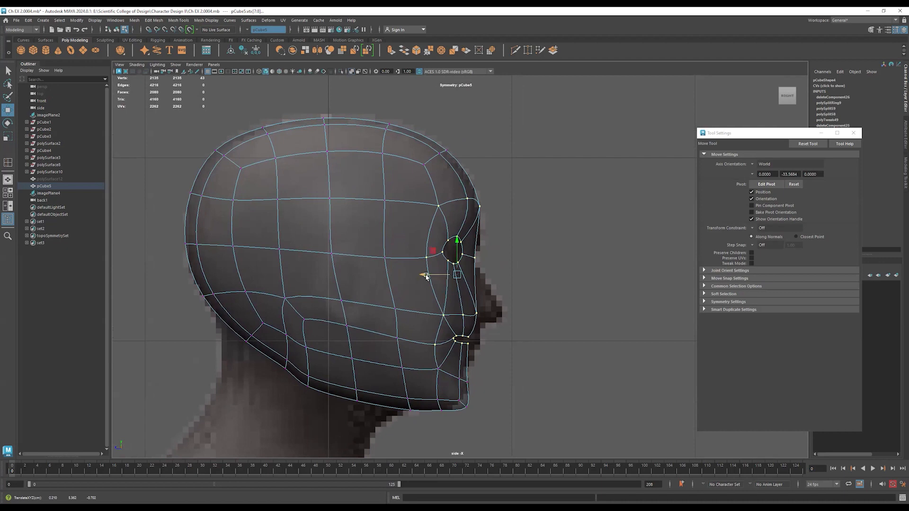
drag(495, 189, 454, 204)
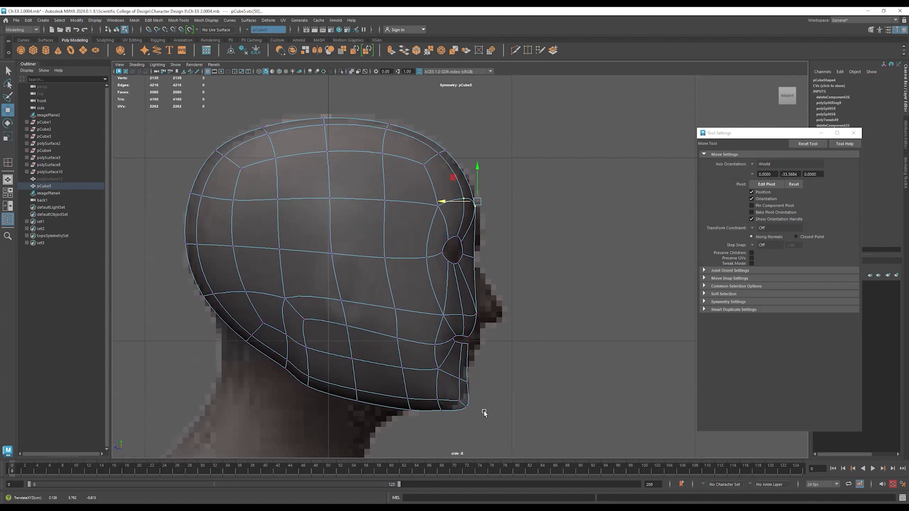
drag(483, 415, 443, 381)
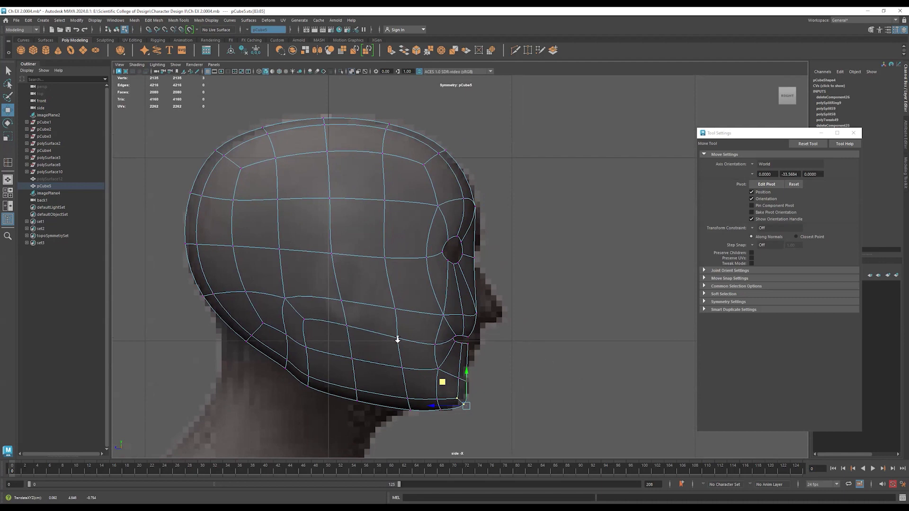
scroll(398, 340, up, 3)
scroll(538, 357, up, 1)
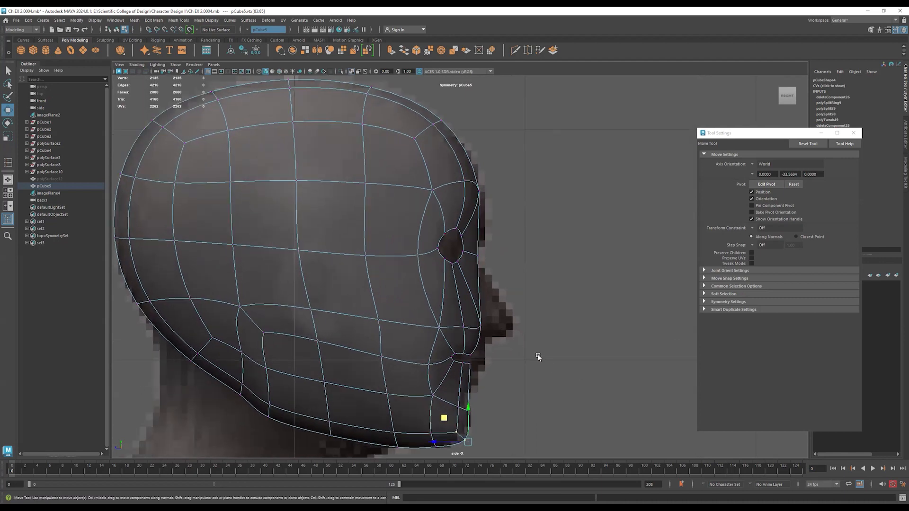
In the perspective view, turn off smooth preview and reposition the centre vertex above the upper lip.
key(space)
key(space)
alt+drag(534, 200, 390, 301)
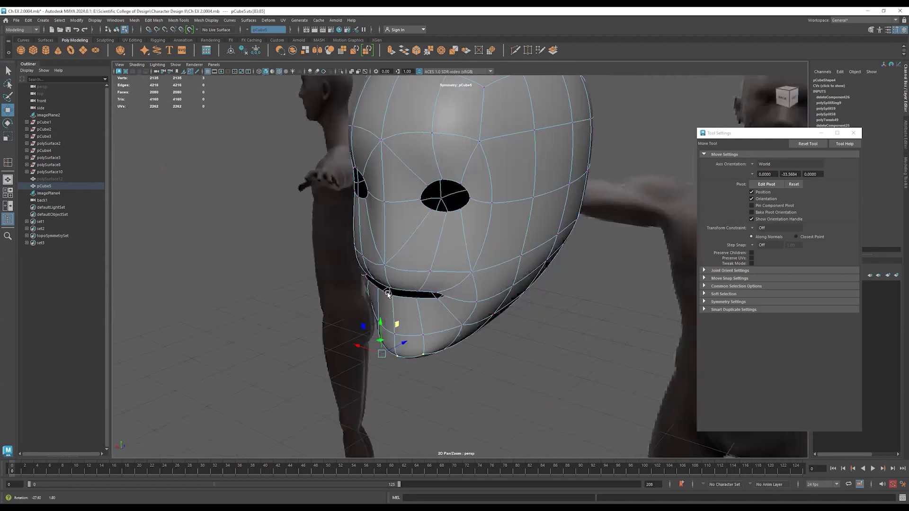
key(1)
alt+drag(462, 319, 358, 286)
click(367, 268)
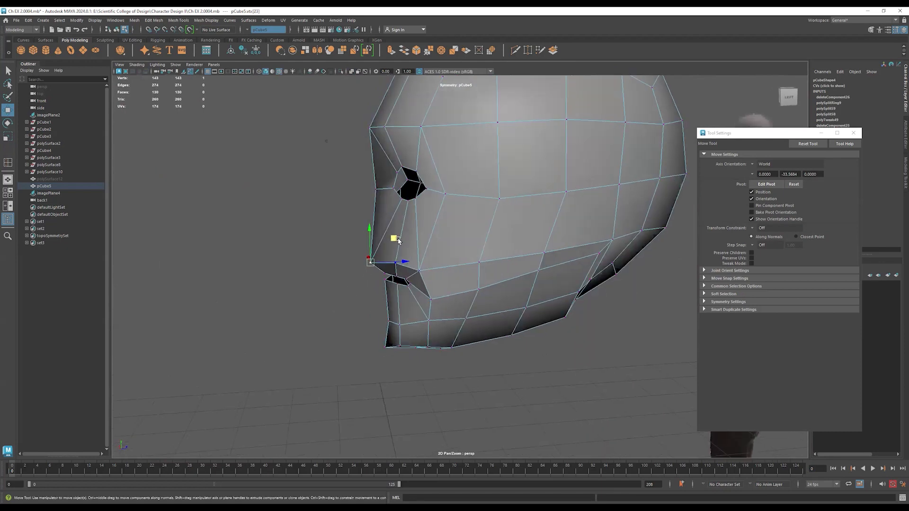
drag(395, 237, 406, 225)
Reposition the vertices beside the mouth corner on the lower cheek to even out the surrounding faces.
alt+drag(364, 283, 477, 242)
click(448, 274)
alt+drag(504, 293, 453, 303)
click(413, 279)
click(467, 301)
alt+drag(503, 318, 451, 297)
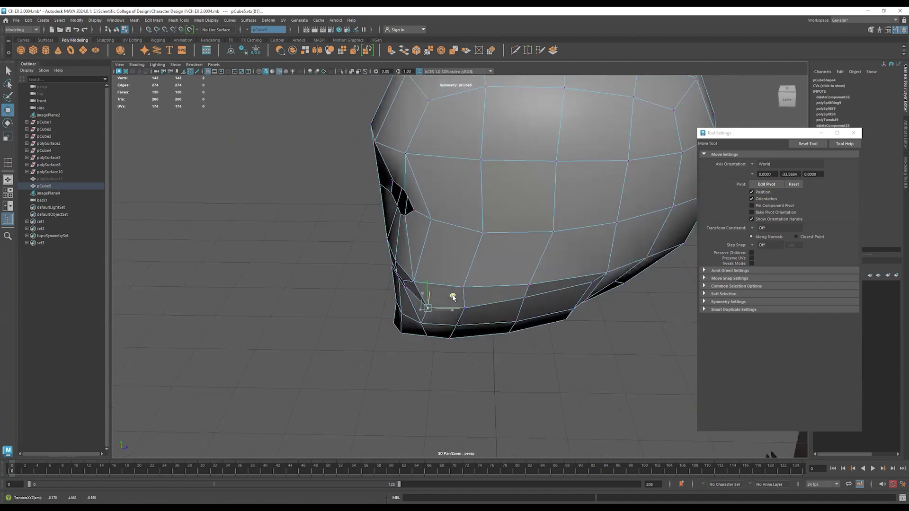
click(468, 308)
mouse_move(489, 297)
mouse_down()
mouse_move(497, 288)
mouse_move(468, 302)
mouse_move(501, 298)
mouse_up()
Adjust the mouth-corner vertices and their neighbours to follow the curve of the face.
click(463, 287)
alt+drag(412, 290, 440, 326)
click(421, 283)
click(457, 302)
drag(427, 288, 450, 305)
alt+drag(397, 316, 458, 287)
click(436, 289)
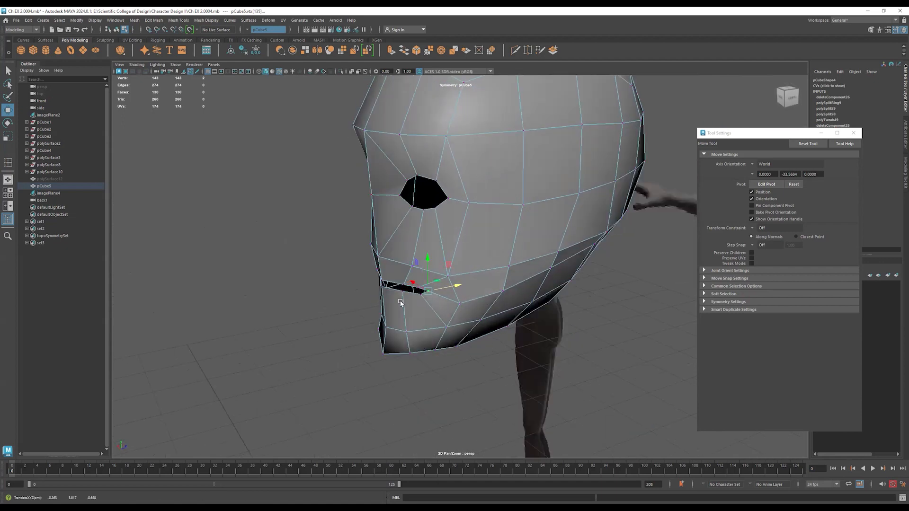
Fine-tune the lip vertices next to the mouth corner and turn smooth preview back on.
alt+drag(365, 303, 398, 299)
alt+right_drag(462, 302, 685, 305)
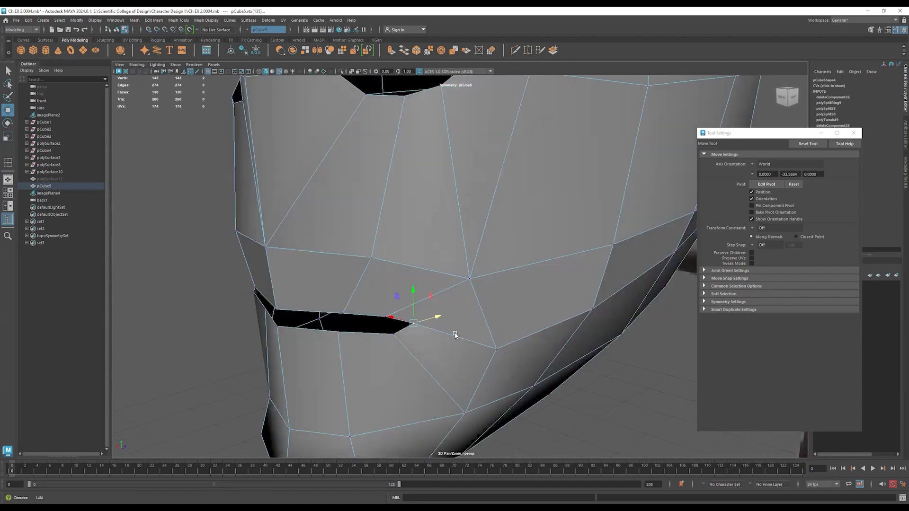
click(401, 336)
drag(405, 321, 411, 320)
alt+drag(314, 349, 312, 326)
drag(257, 282, 356, 349)
click(441, 284)
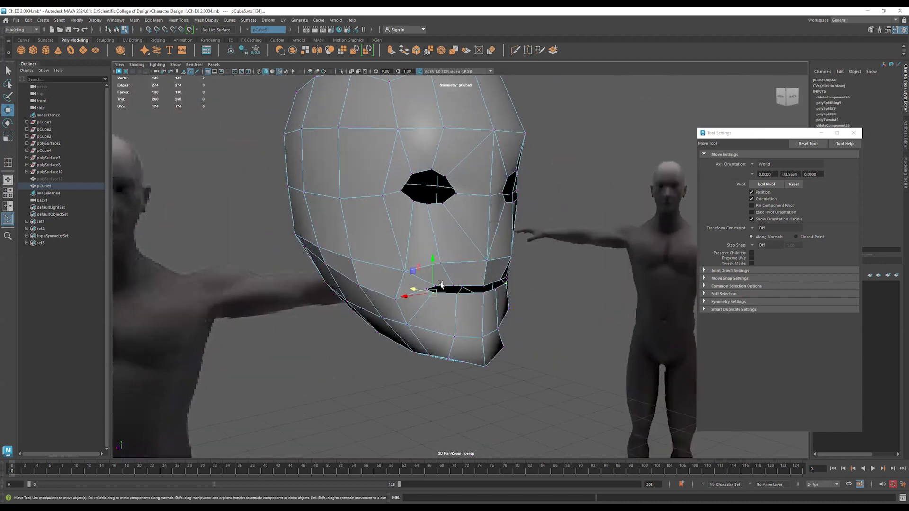
drag(434, 266, 421, 319)
key(3)
alt+drag(372, 355, 426, 359)
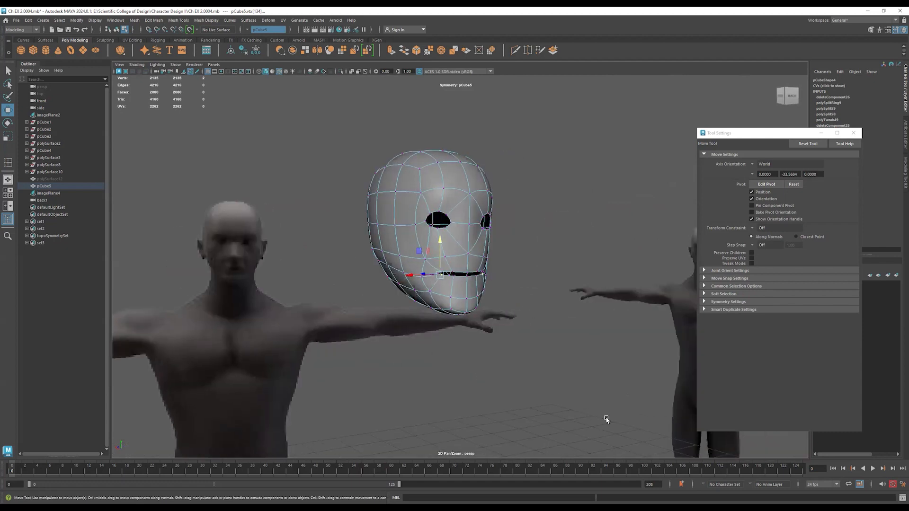
Select all vertices around the mouth opening in the side view and lower them slightly.
key(space)
key(space)
alt+middle_drag(597, 409, 546, 345)
alt+right_drag(267, 342, 534, 364)
alt+right_drag(277, 362, 288, 363)
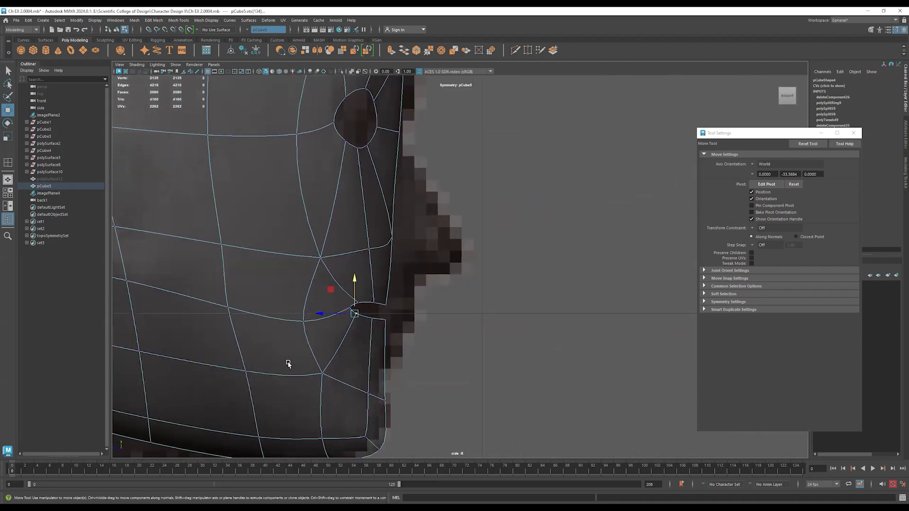
alt+middle_drag(288, 364, 355, 367)
drag(466, 296, 391, 331)
mouse_move(432, 283)
mouse_down()
mouse_move(431, 307)
mouse_move(432, 291)
mouse_up()
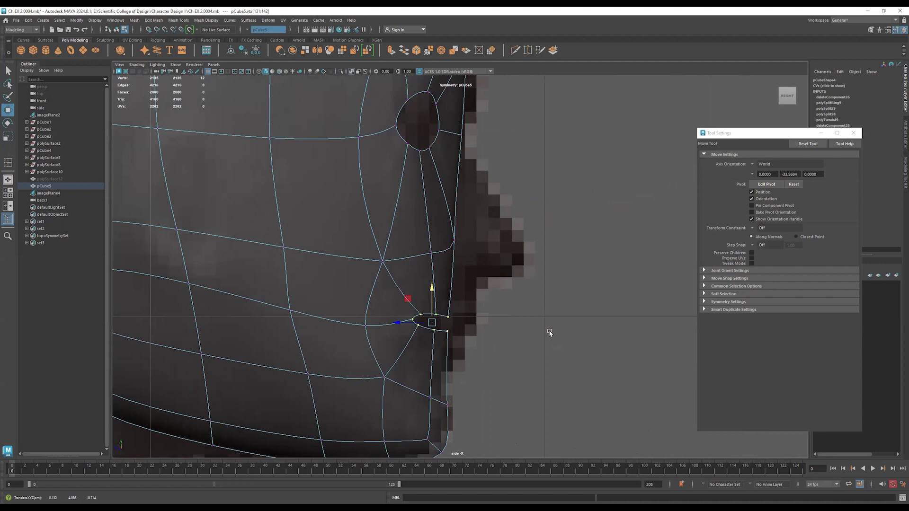
Examine the mouth placement against the side reference and the whole head in perspective in object mode.
scroll(549, 332, down, 3)
scroll(535, 327, down, 2)
scroll(535, 326, up, 5)
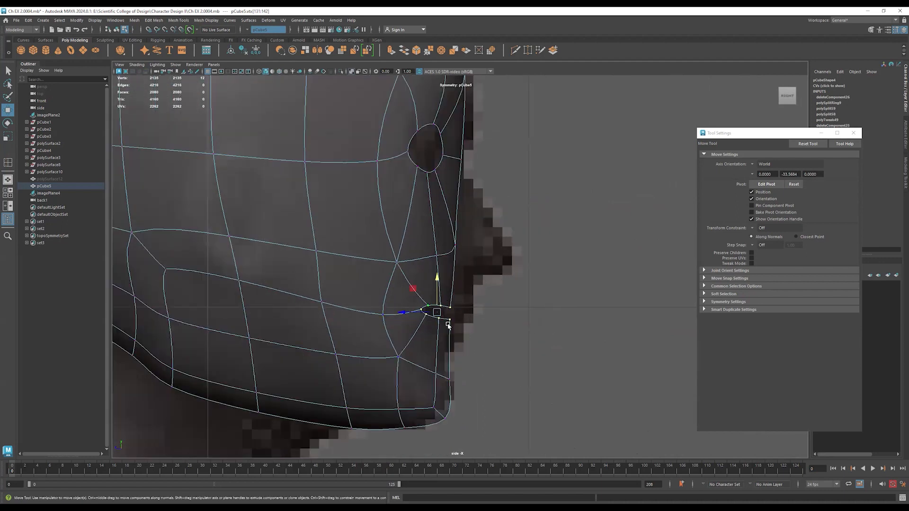
alt+middle_drag(437, 308, 458, 328)
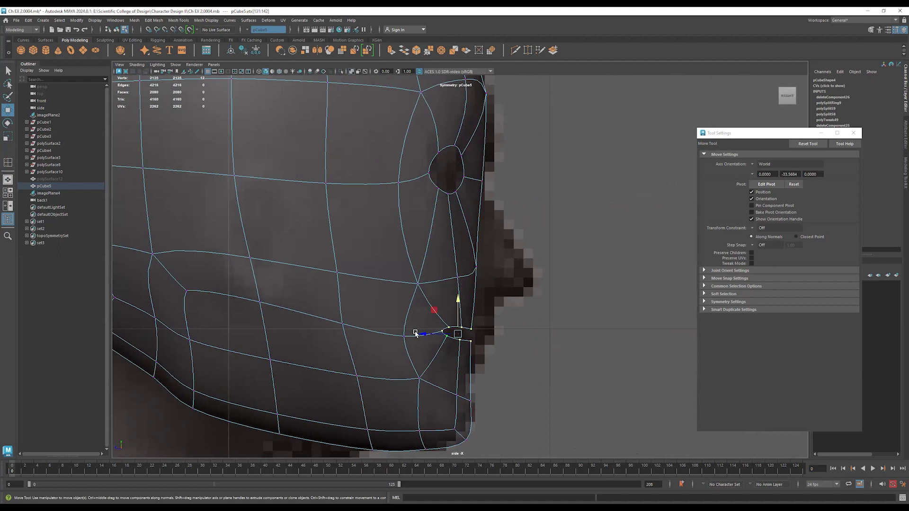
scroll(473, 315, down, 5)
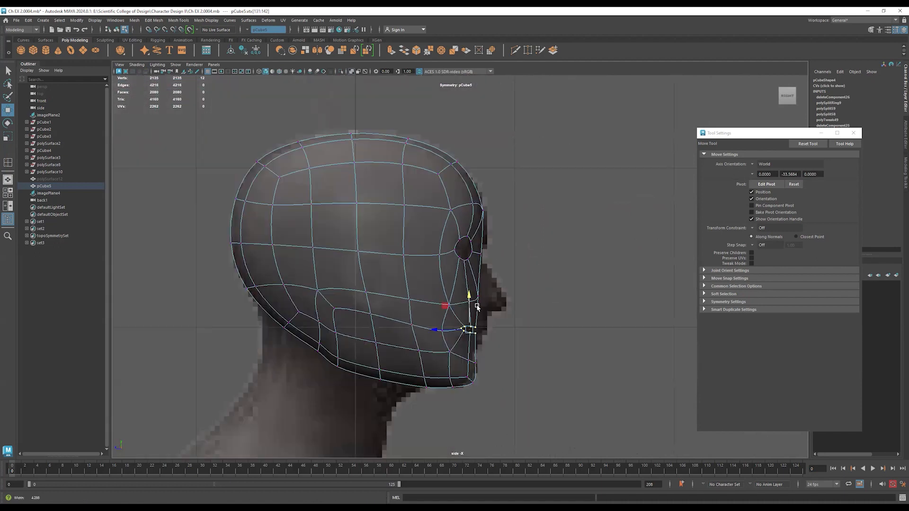
scroll(476, 306, up, 2)
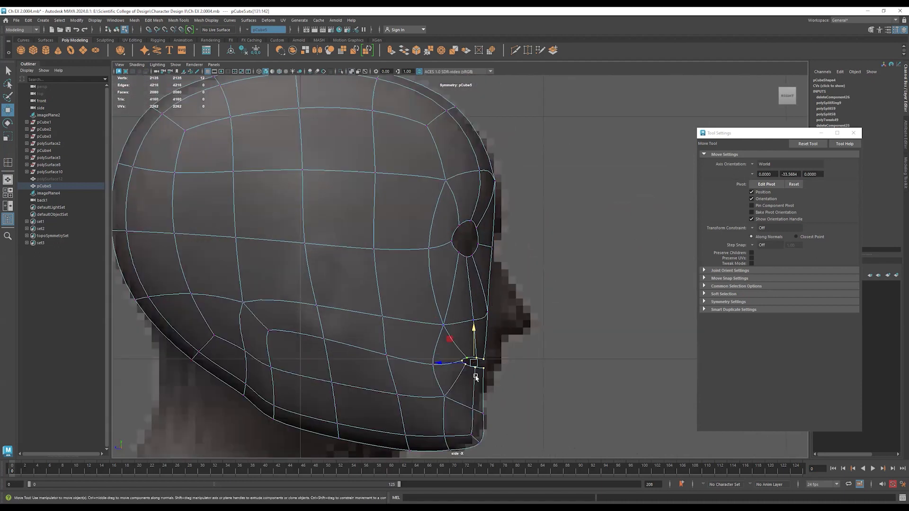
scroll(458, 297, down, 3)
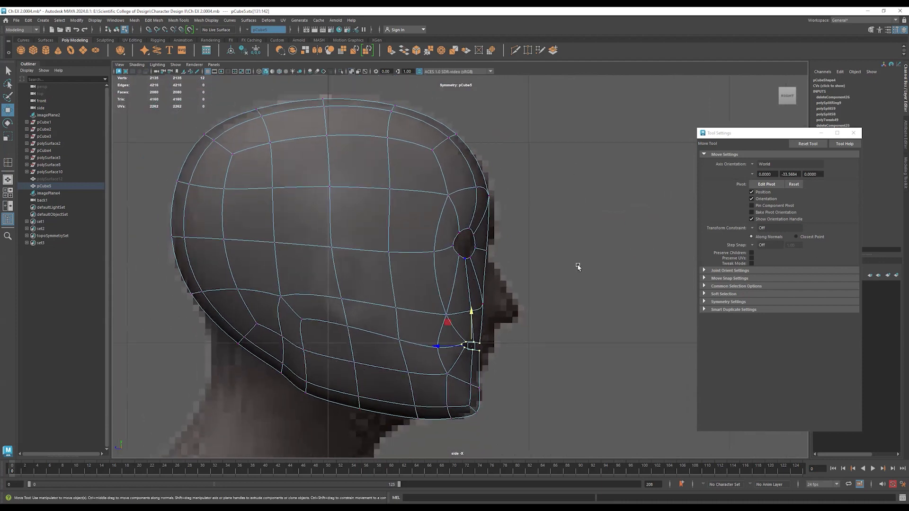
key(space)
key(space)
alt+drag(521, 271, 479, 298)
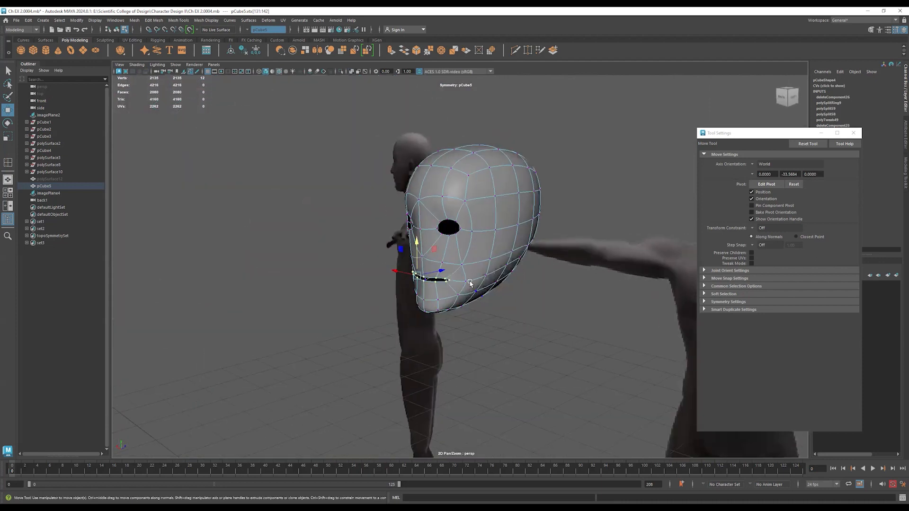
key(F8)
alt+drag(469, 257, 359, 307)
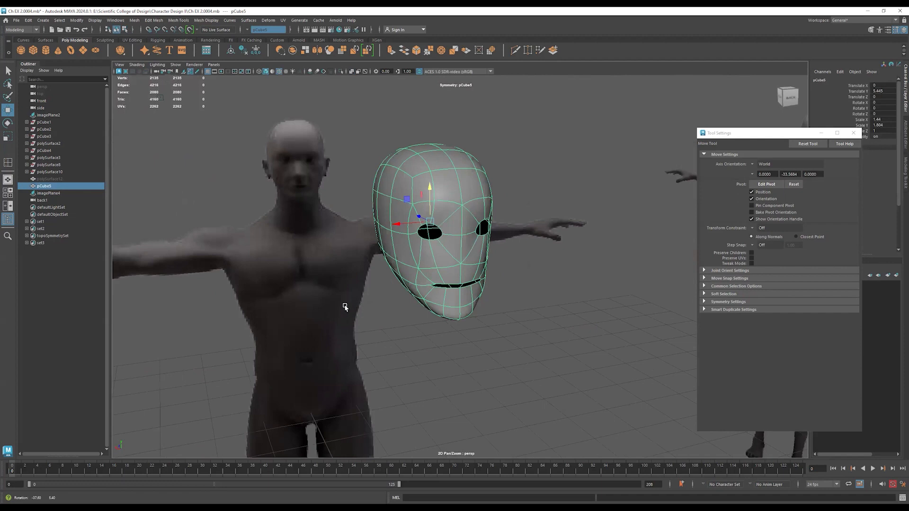
key([)
key([)
key([)
Select the edge loop around the eye socket openings and push it back into the head with the Move tool.
key(F8)
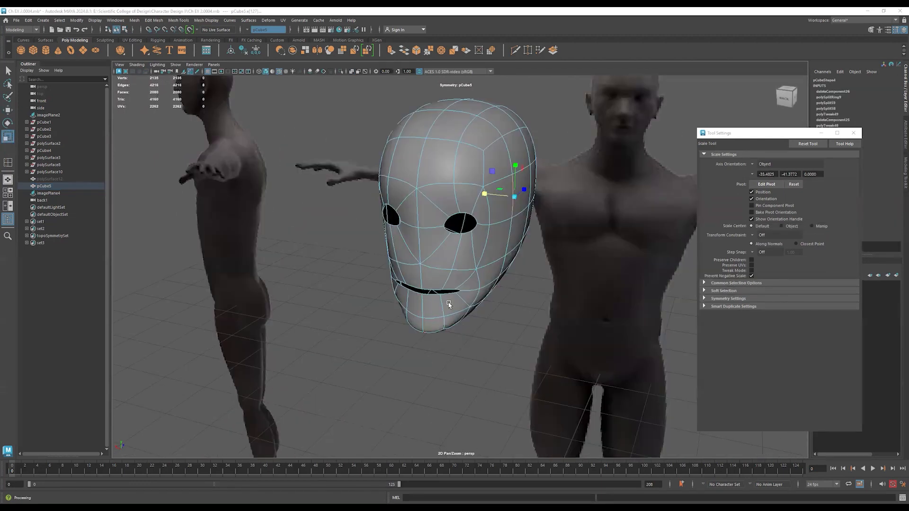
alt+drag(381, 307, 379, 306)
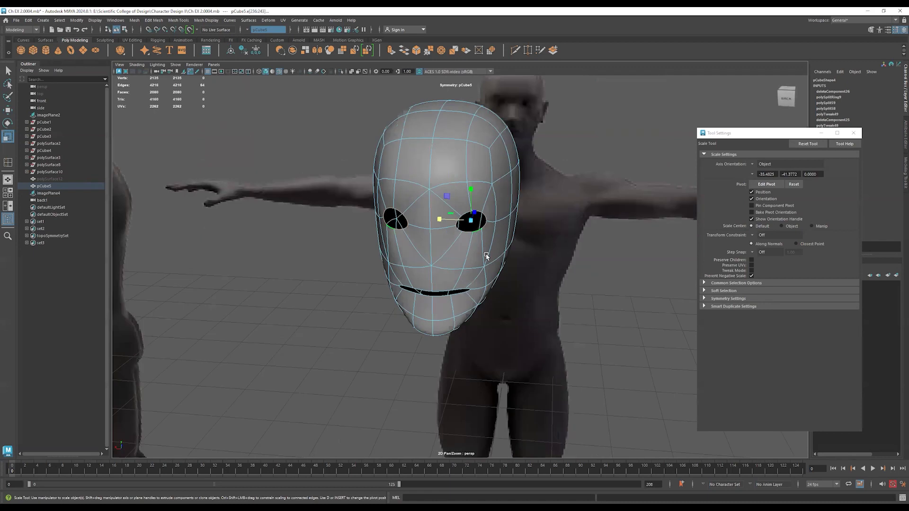
alt+drag(486, 255, 442, 257)
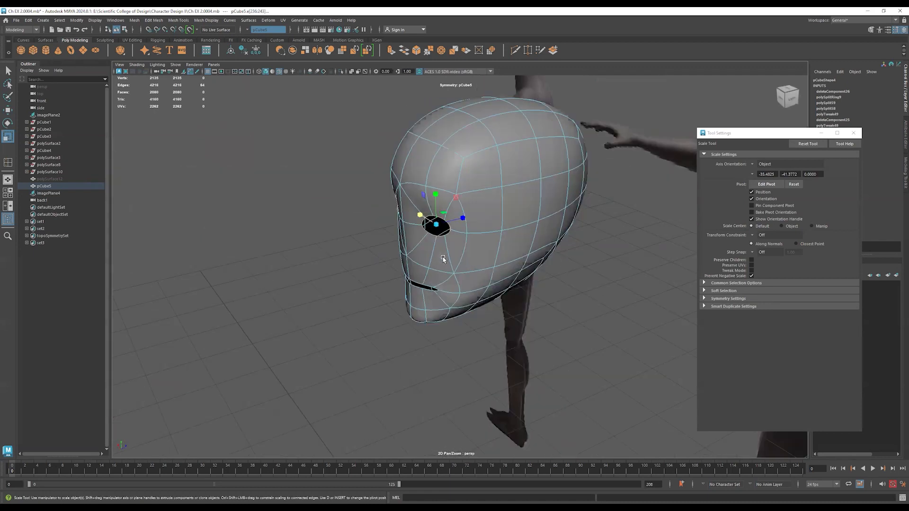
key(w)
drag(458, 221, 471, 245)
Select the edge loop around the mouth opening with the Move tool active and inspect the face from several angles.
mouse_move(455, 293)
alt+mouse_down()
mouse_move(437, 297)
mouse_move(439, 279)
mouse_move(429, 306)
mouse_move(433, 294)
mouse_move(471, 323)
mouse_move(436, 320)
mouse_move(453, 278)
alt+mouse_up()
click(432, 280)
key(r)
key(w)
alt+drag(398, 320, 427, 311)
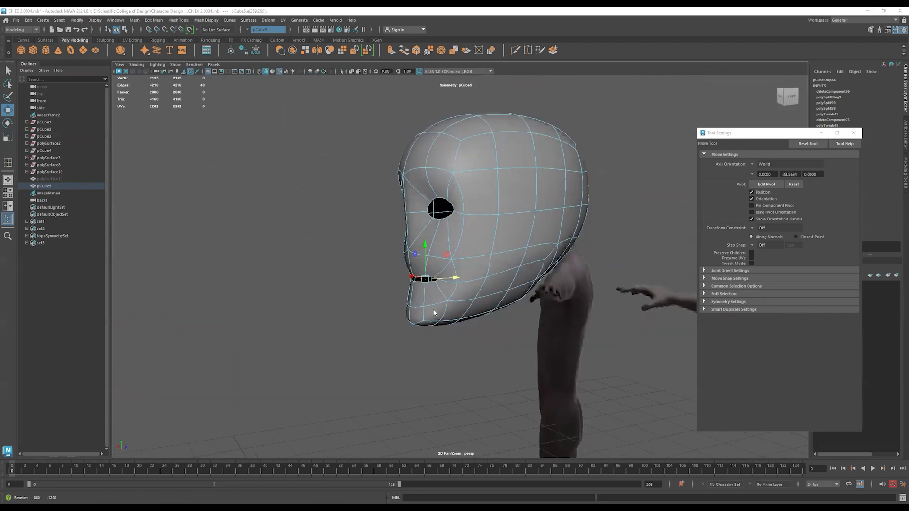
alt+drag(433, 313, 576, 287)
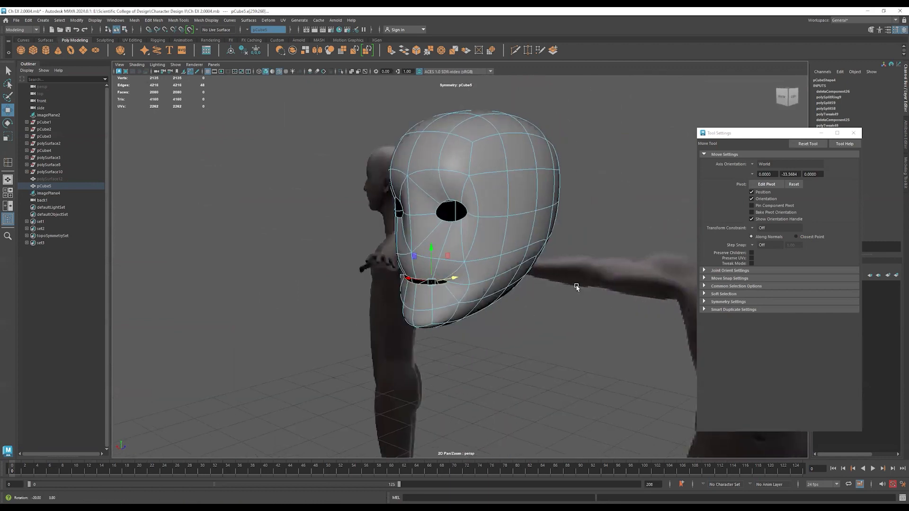
alt+drag(530, 260, 498, 264)
alt+drag(458, 289, 414, 300)
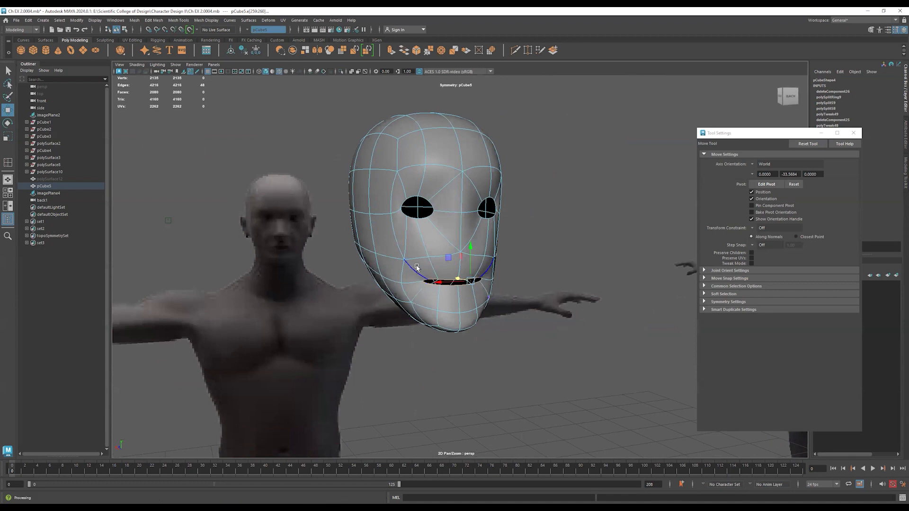
alt+drag(554, 217, 533, 182)
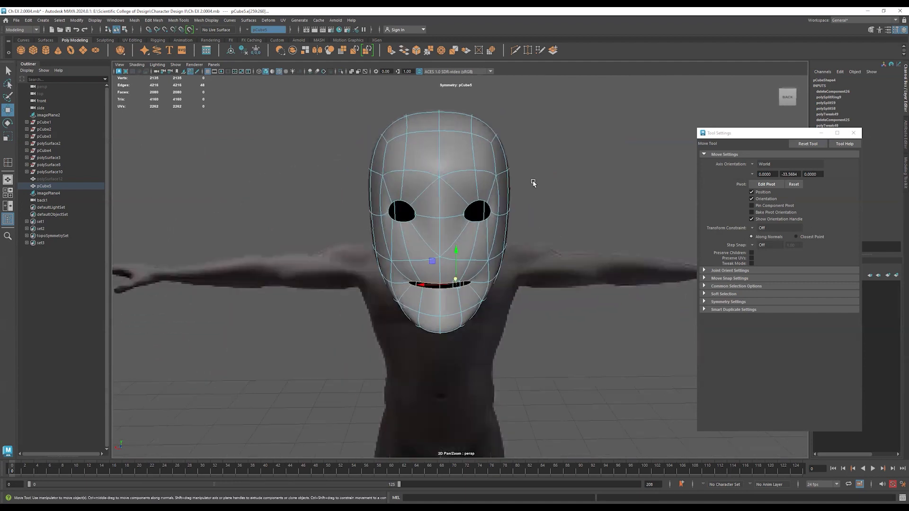